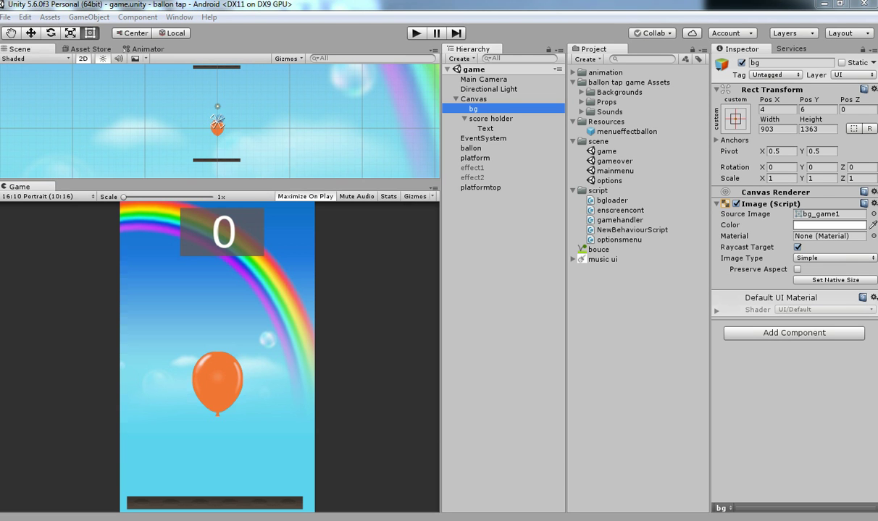
# - Maximize the Game view of the ballon tap project and start Play mode
pyautogui.click(434, 188)
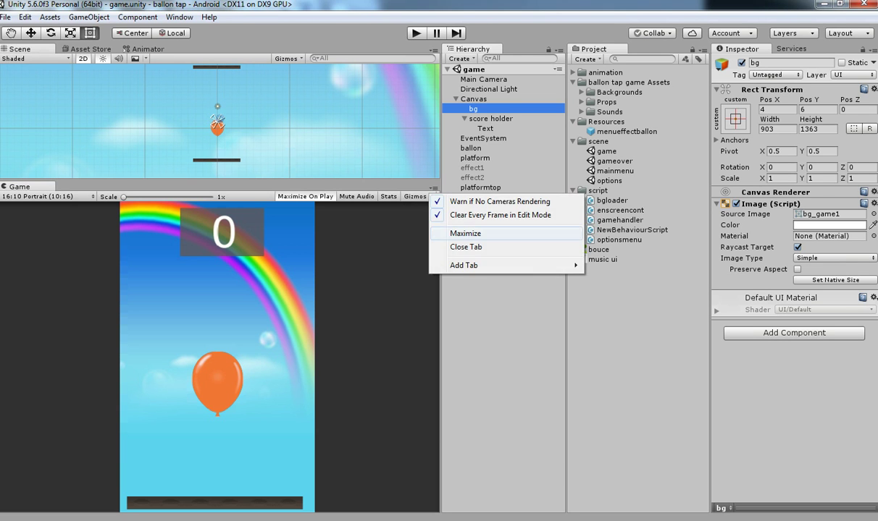
pyautogui.click(465, 234)
pyautogui.hotkey('ctrl', 'p')
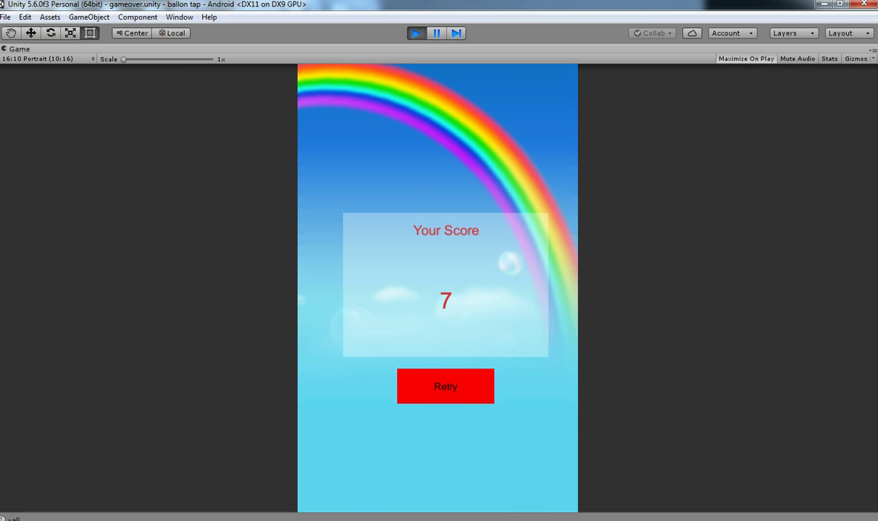
# - Retry the balloon game from the game-over screen, tap the balloon to score points, and stop Play mode
pyautogui.click(446, 387)
pyautogui.click(480, 209)
pyautogui.click(438, 373)
pyautogui.click(438, 381)
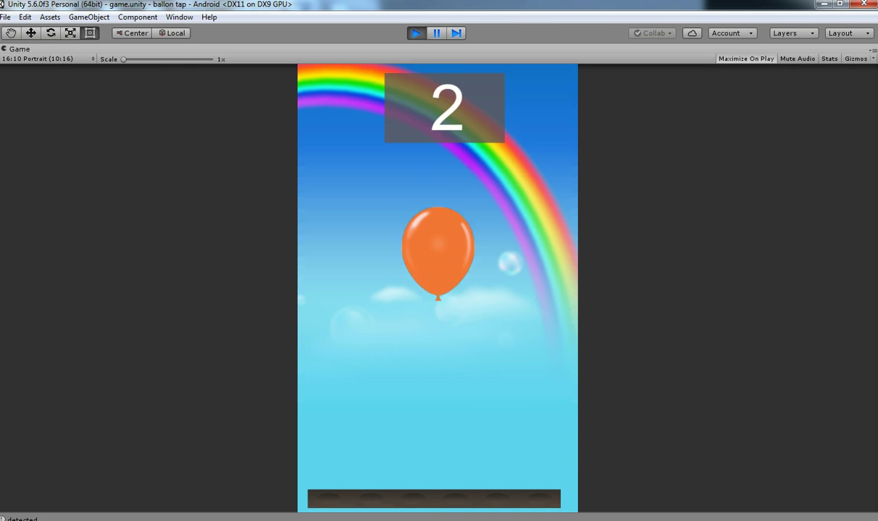
pyautogui.click(439, 304)
pyautogui.click(438, 362)
pyautogui.click(438, 355)
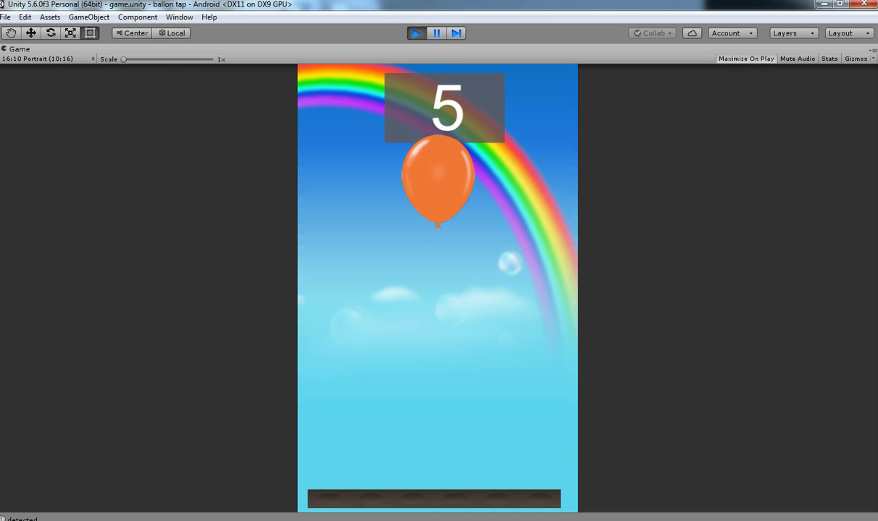
pyautogui.hotkey('ctrl', 'p')
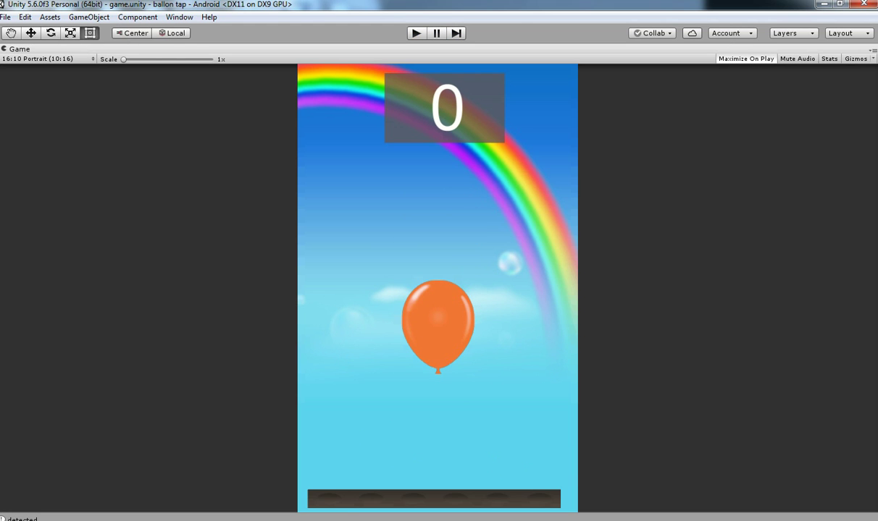
# - Switch to the empty ball tap final project and apply the 2 by 3 editor layout
pyautogui.moveTo(192, 520)
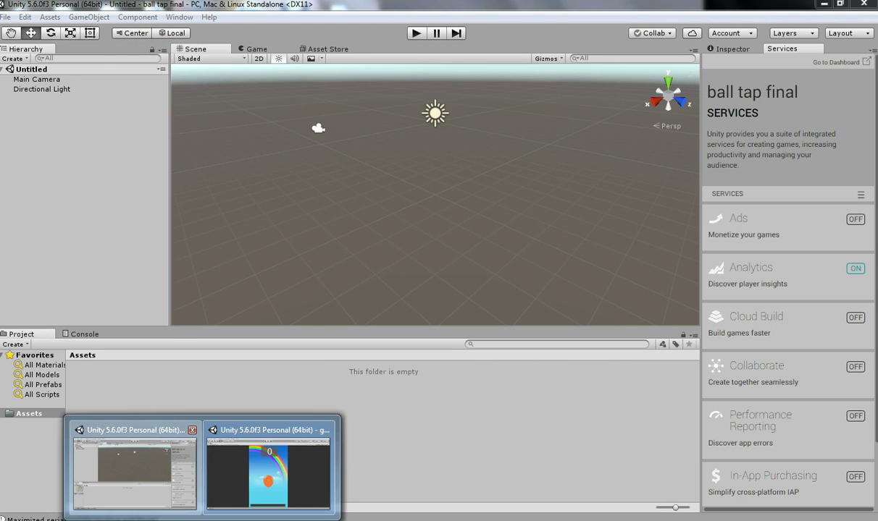
pyautogui.click(134, 472)
pyautogui.click(403, 51)
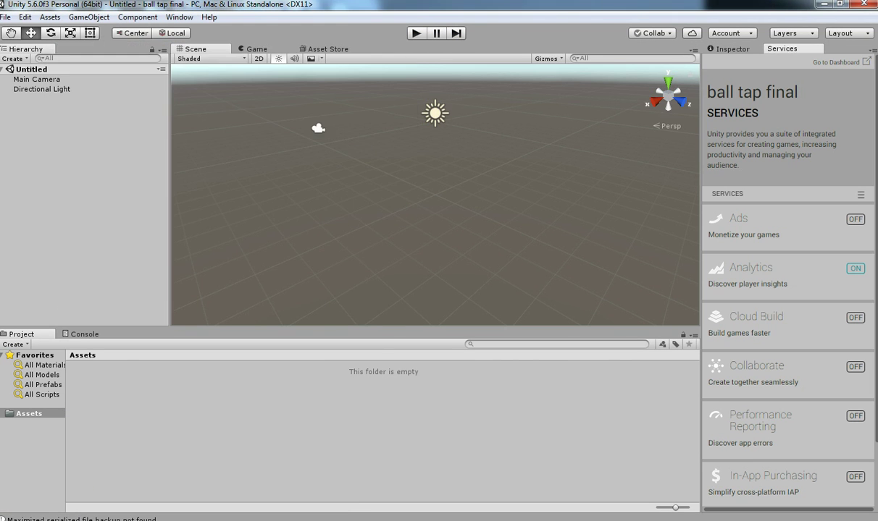
pyautogui.click(846, 33)
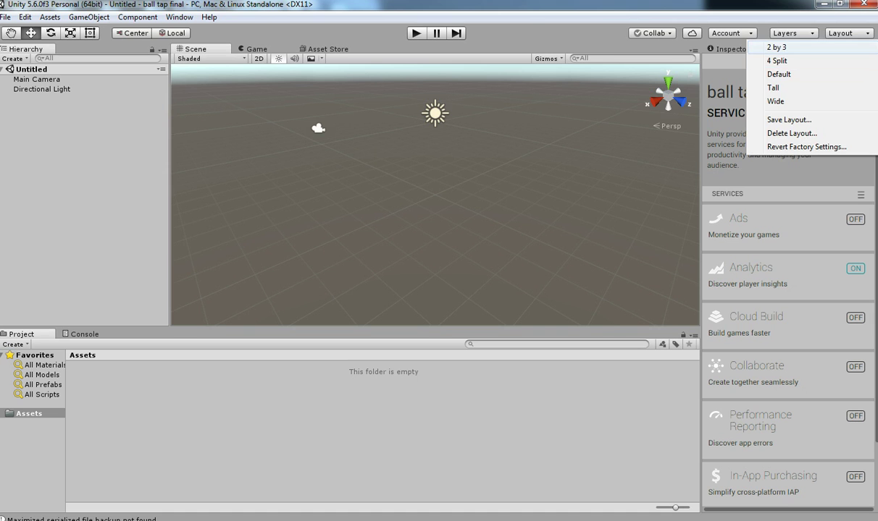
pyautogui.click(777, 41)
# - Set the Project window to One Column Layout and widen the Scene and Game views
pyautogui.click(675, 50)
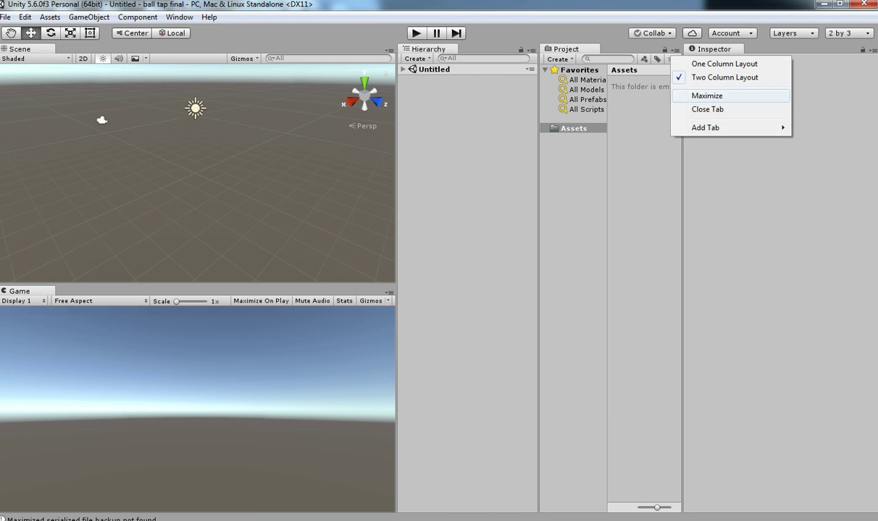
pyautogui.click(724, 63)
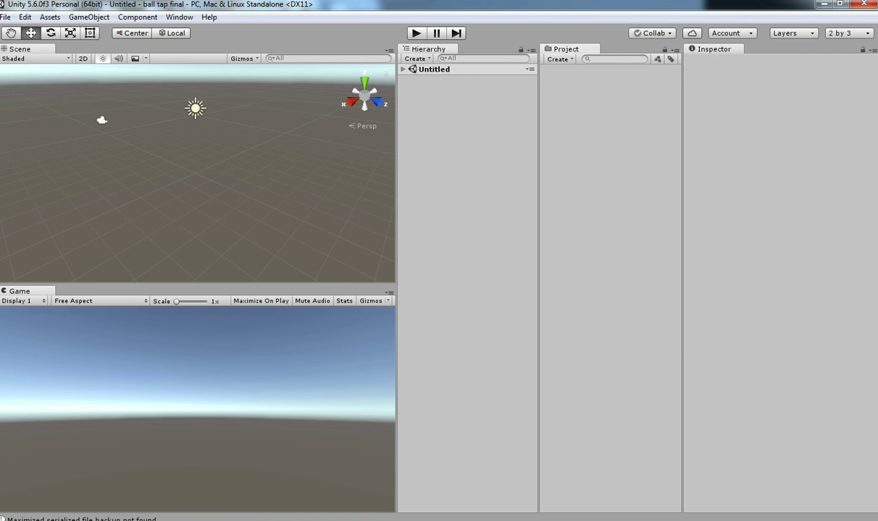
pyautogui.moveTo(396, 192); pyautogui.dragTo(440, 192)
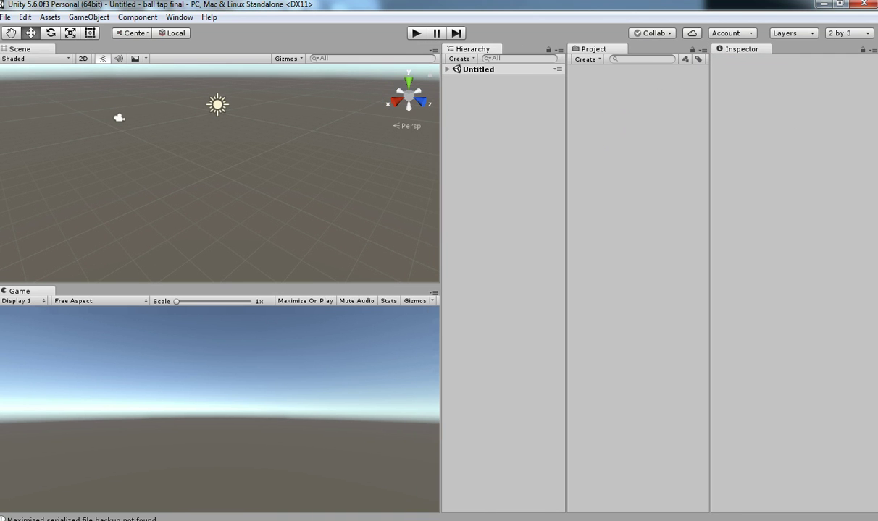
# - Import the ballon tap game Assets folder from Local Disk (E:) into the ball tap final Unity project
pyautogui.hotkey('alt', 'Tab')
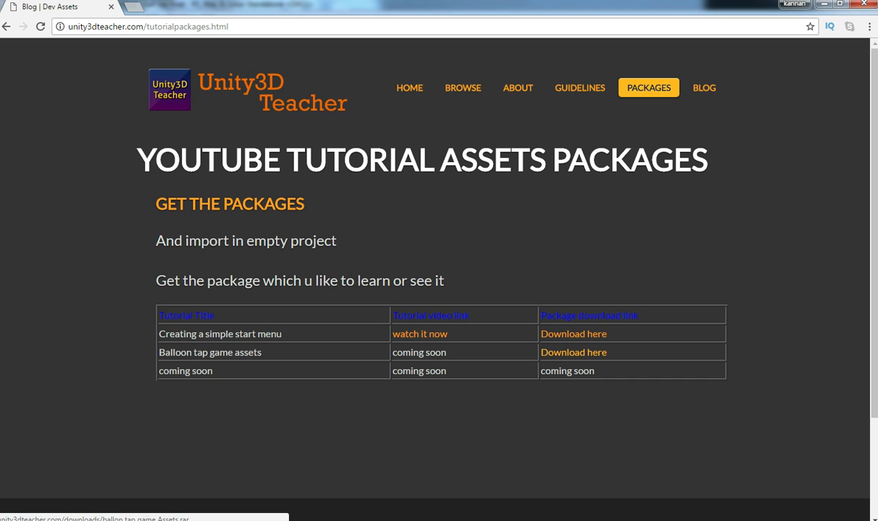
pyautogui.hotkey('alt', 'Tab')
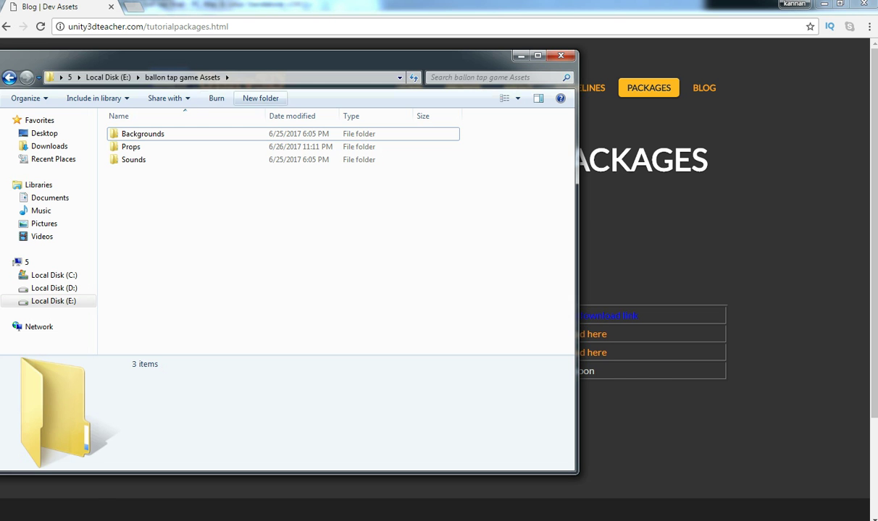
pyautogui.click(108, 78)
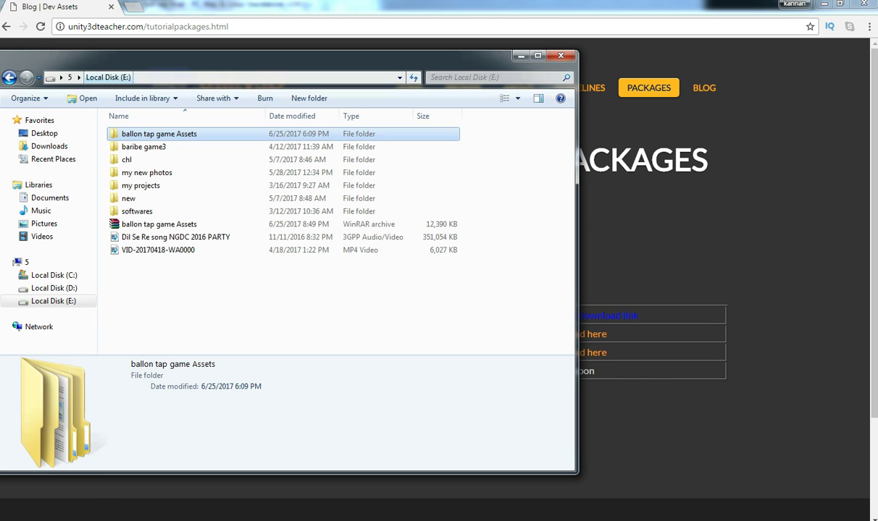
pyautogui.click(203, 520)
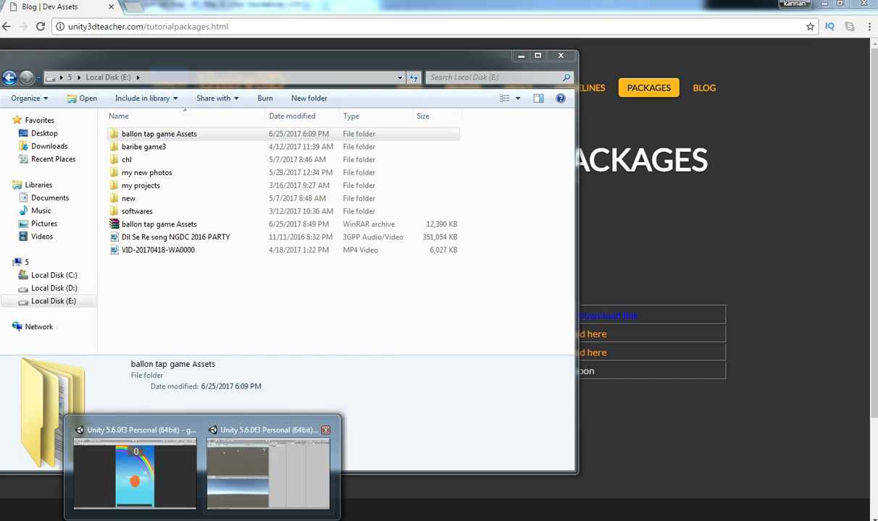
pyautogui.click(269, 469)
pyautogui.hotkey('alt', 'Tab')
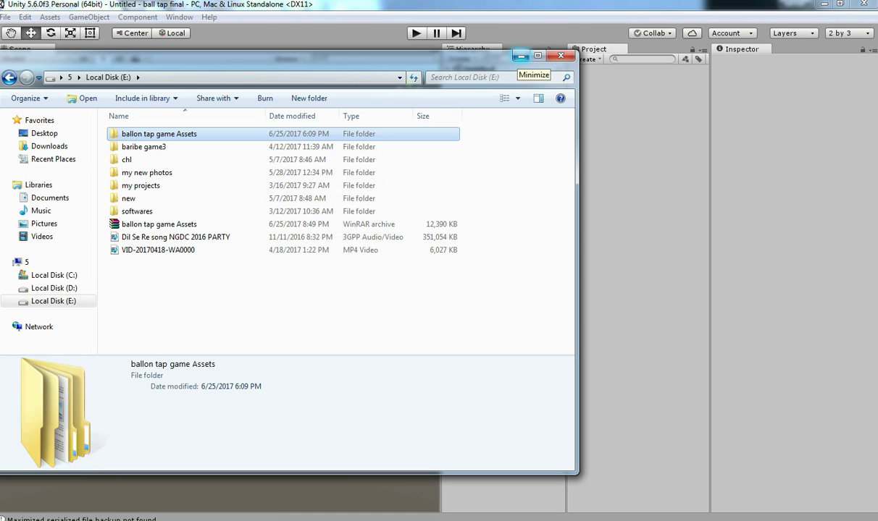
pyautogui.click(521, 56)
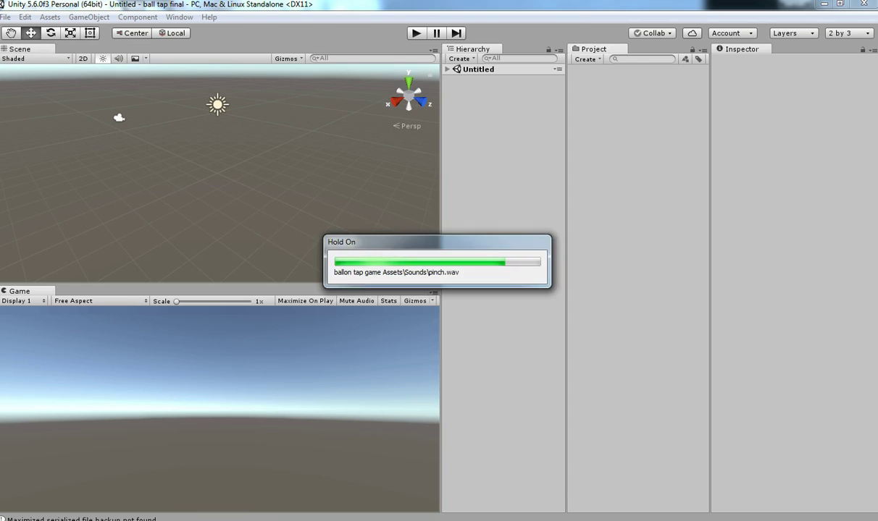
# - Change the texture type of bg_game1, bg_Game2 and bg_game3 to Sprite (2D and UI) and apply it
pyautogui.click(573, 73)
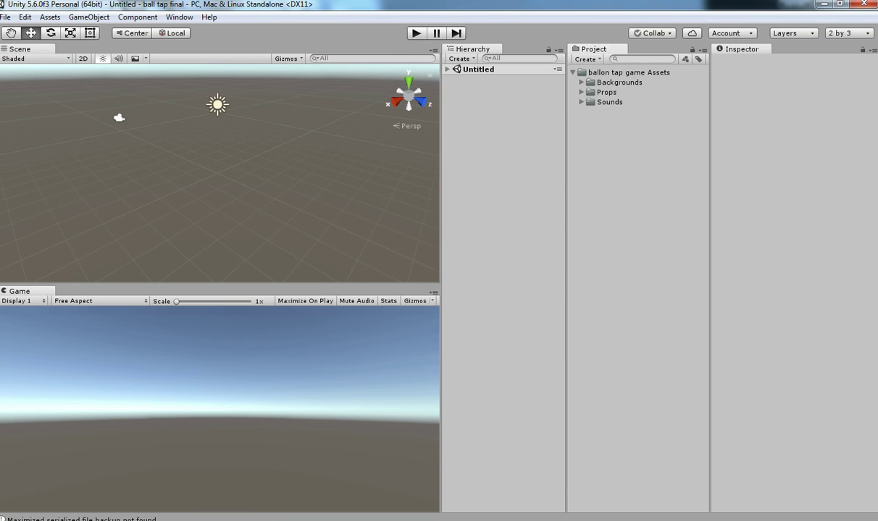
pyautogui.click(581, 82)
pyautogui.click(623, 93)
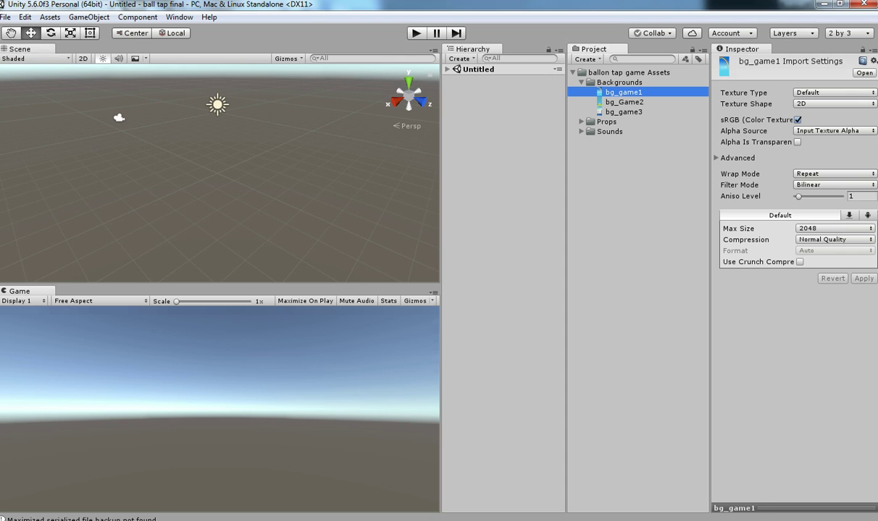
pyautogui.keyDown('shift'); pyautogui.click(624, 112); pyautogui.keyUp('shift')
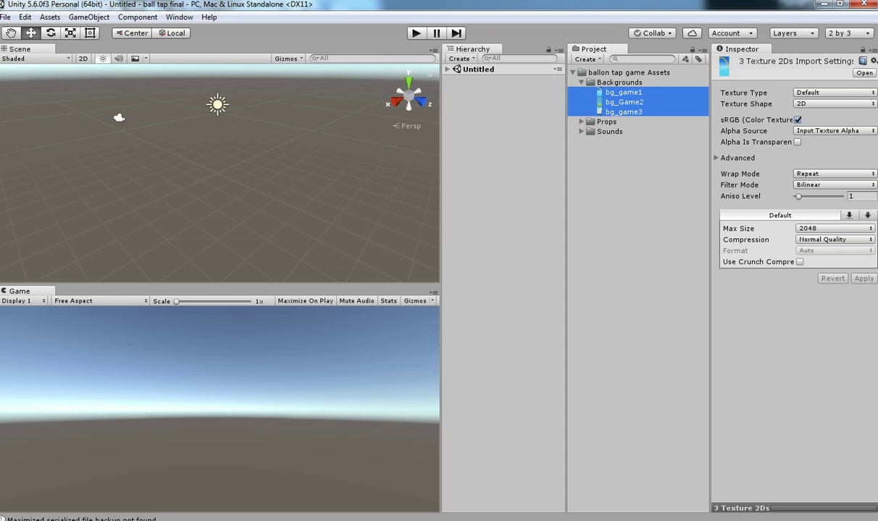
pyautogui.click(581, 122)
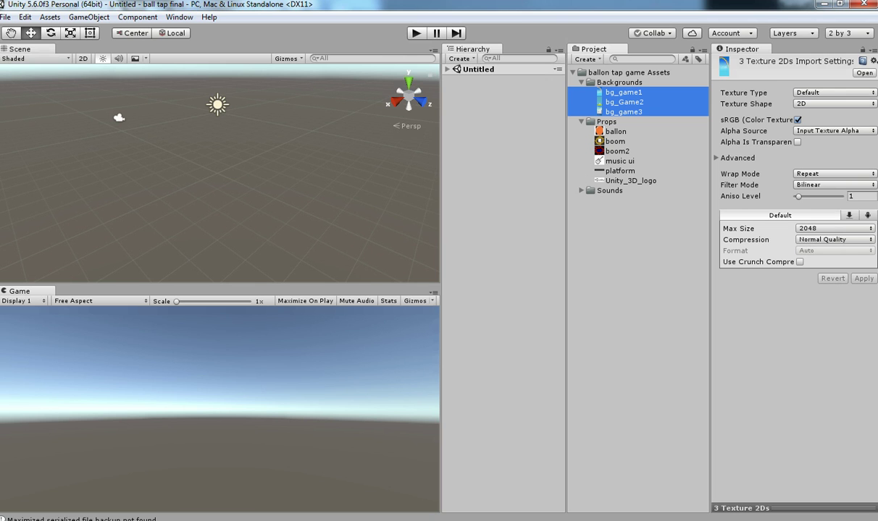
pyautogui.click(834, 93)
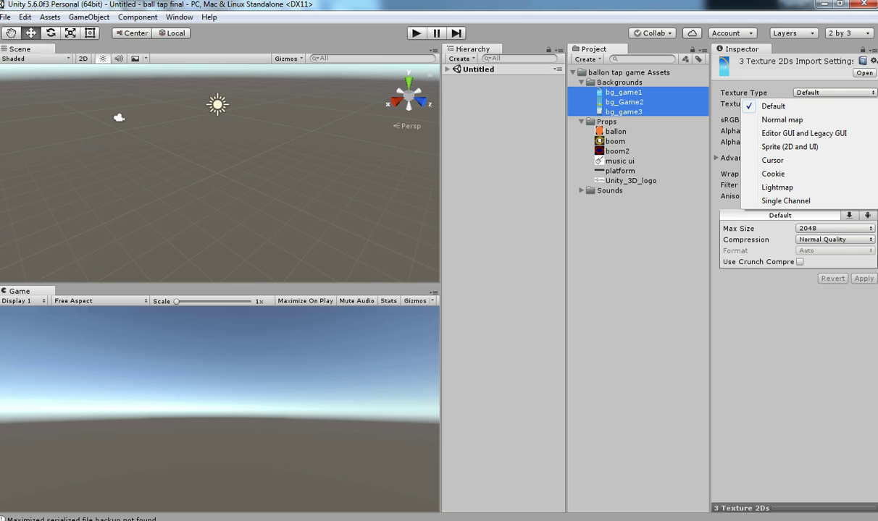
pyautogui.click(789, 146)
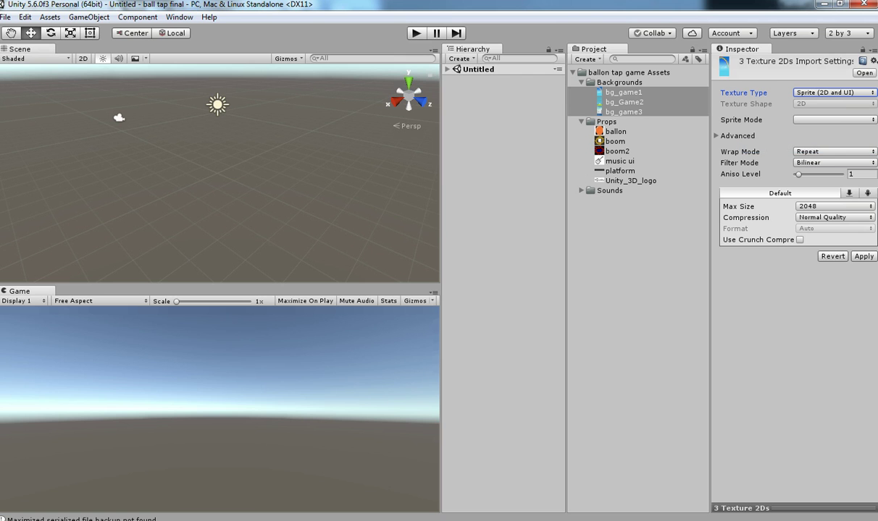
pyautogui.click(863, 257)
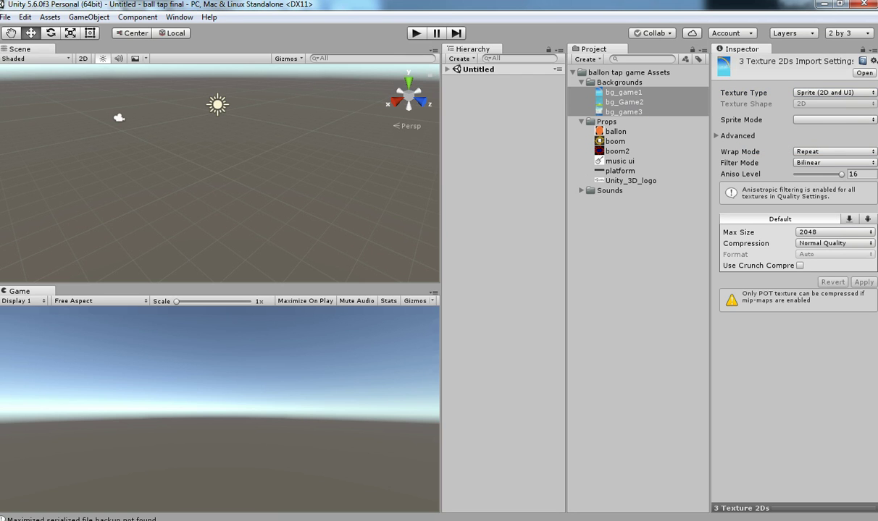
# - Delete the Unity_3D_logo image from the Props folder
pyautogui.click(615, 132)
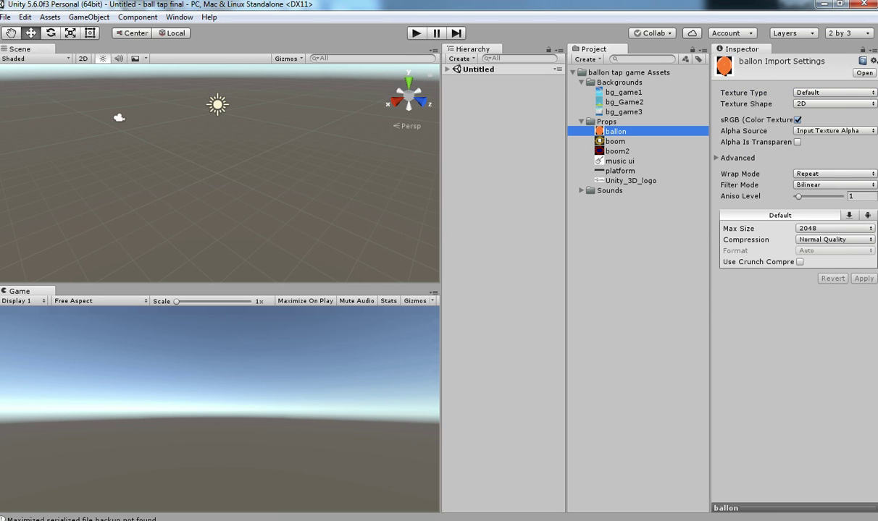
pyautogui.click(630, 181)
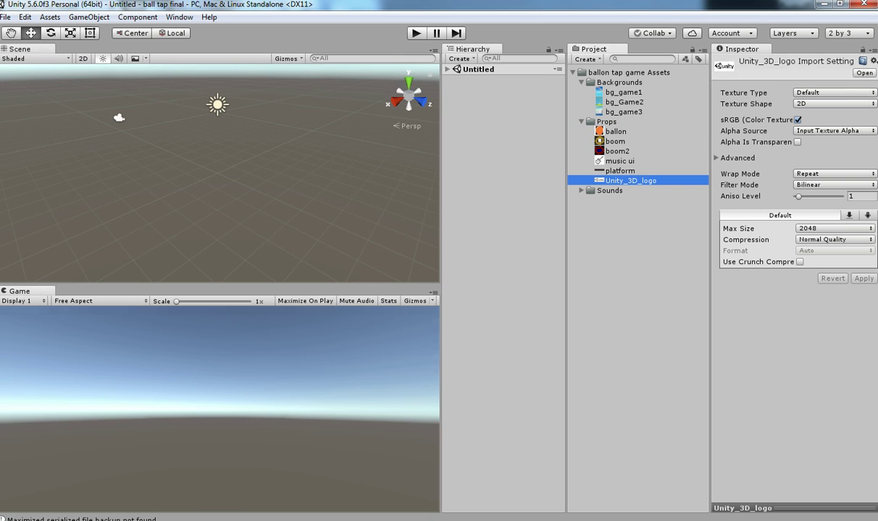
pyautogui.press('Delete')
pyautogui.press('Return')
# - Change the texture type of ballon, boom, boom2, music ui and platform to Sprite (2D and UI) and apply it
pyautogui.click(616, 132)
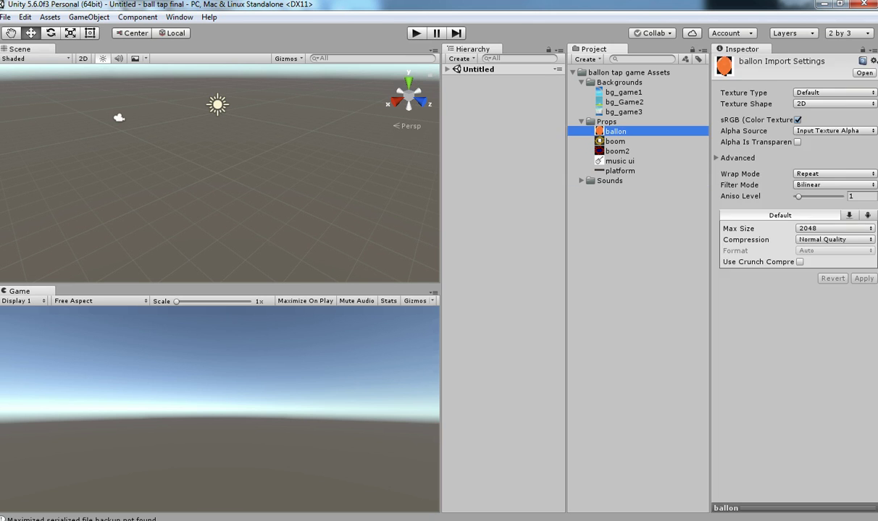
pyautogui.keyDown('shift'); pyautogui.click(620, 171); pyautogui.keyUp('shift')
pyautogui.click(833, 93)
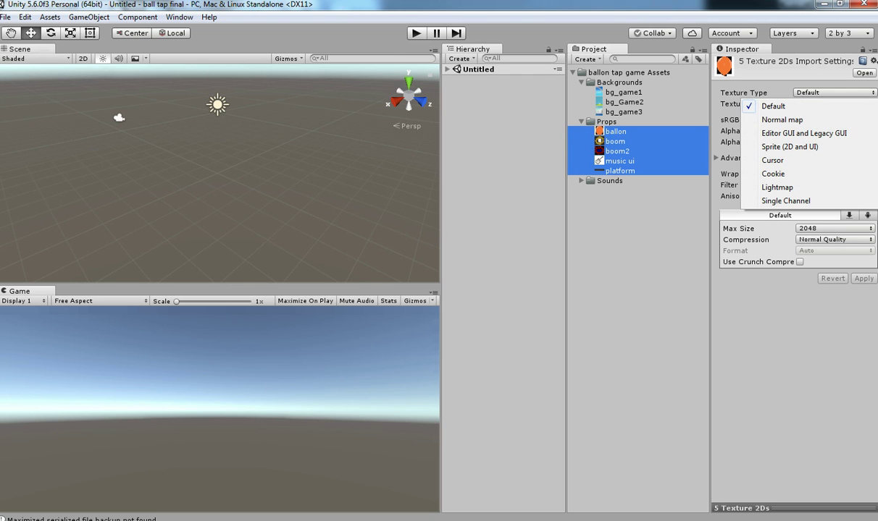
pyautogui.click(789, 147)
pyautogui.click(864, 257)
# - Examine the bg, pinch and tap clips in the Sounds folder and the ballon and boom2 sprites in Props
pyautogui.click(582, 181)
pyautogui.click(610, 191)
pyautogui.click(610, 210)
pyautogui.click(623, 279)
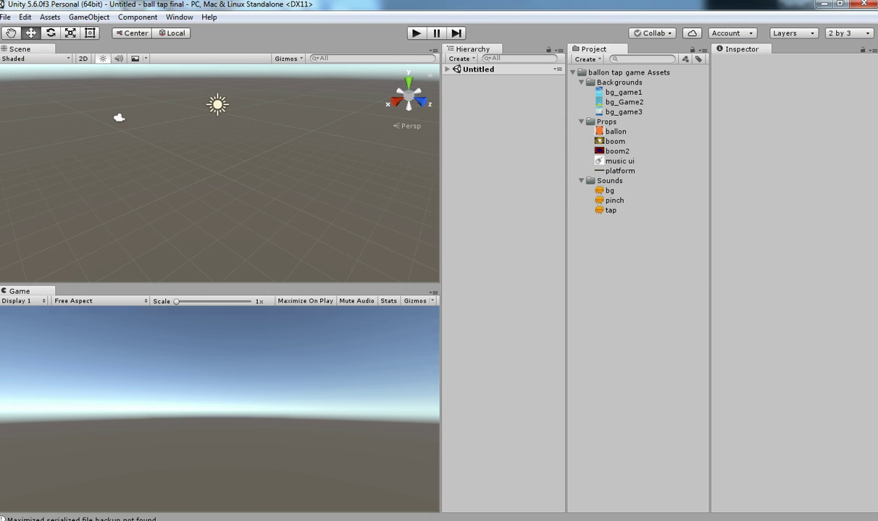
pyautogui.click(614, 201)
pyautogui.click(611, 210)
pyautogui.click(610, 190)
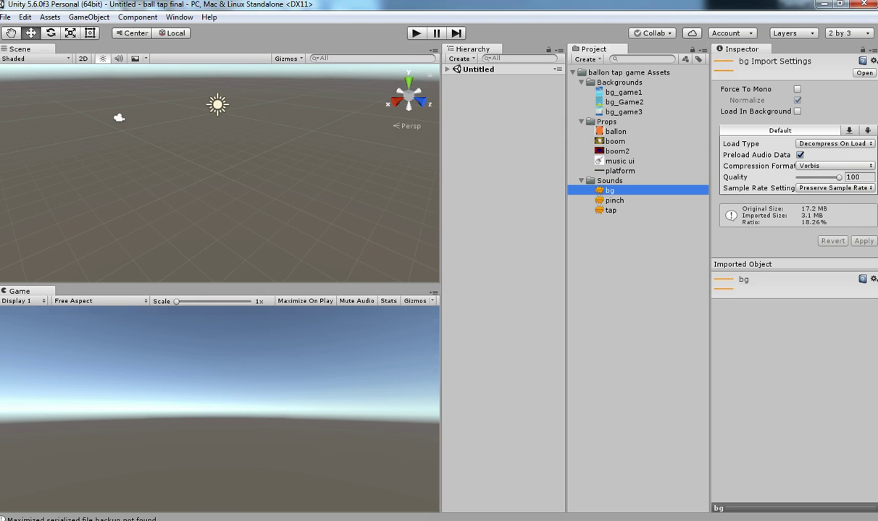
pyautogui.click(616, 131)
pyautogui.click(617, 151)
pyautogui.click(609, 190)
pyautogui.click(610, 210)
pyautogui.click(614, 201)
pyautogui.click(610, 191)
pyautogui.click(582, 181)
pyautogui.click(607, 122)
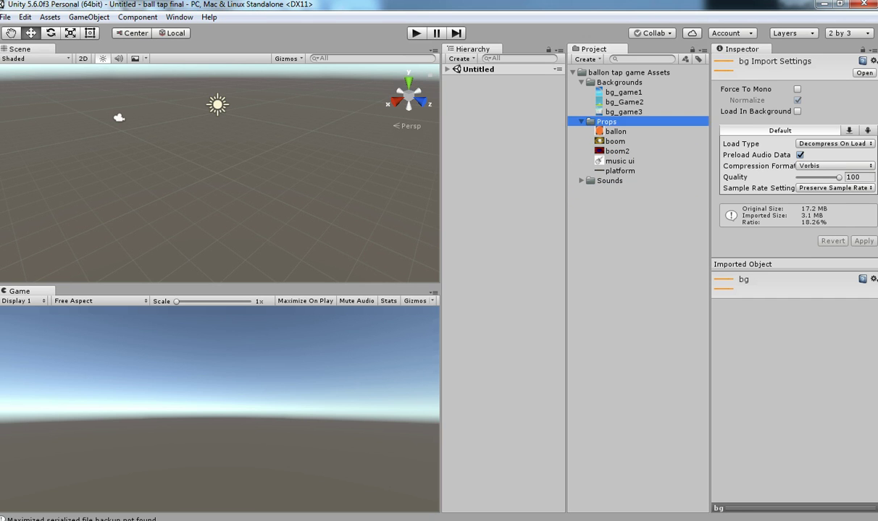
# - Add a UI Canvas to the Untitled scene and frame it in the Scene view
pyautogui.click(623, 92)
pyautogui.click(447, 70)
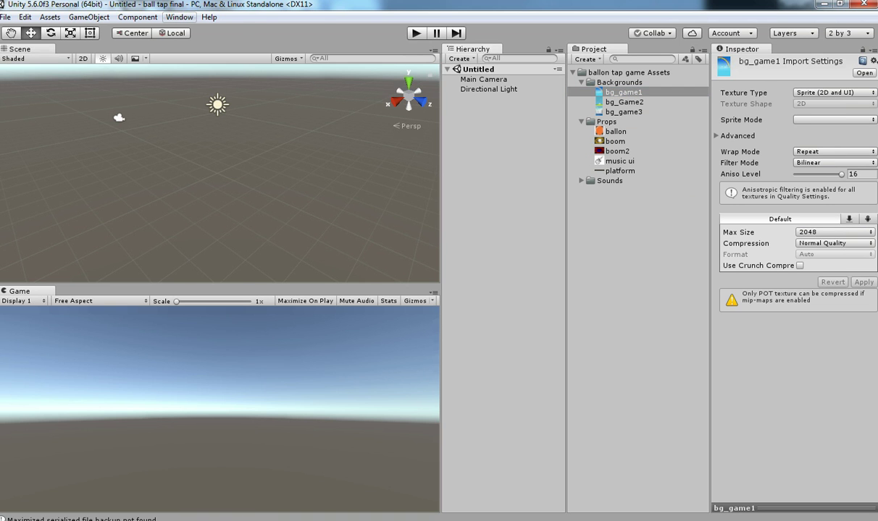
pyautogui.click(89, 17)
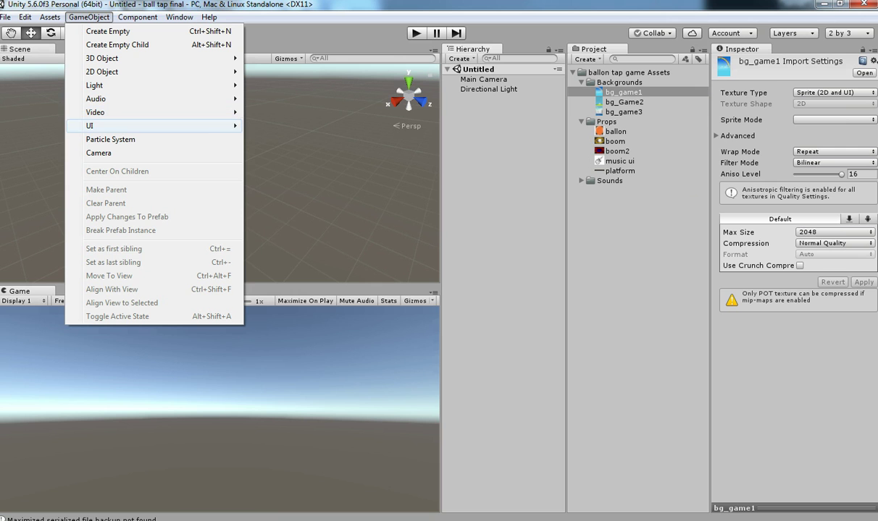
pyautogui.moveTo(145, 126)
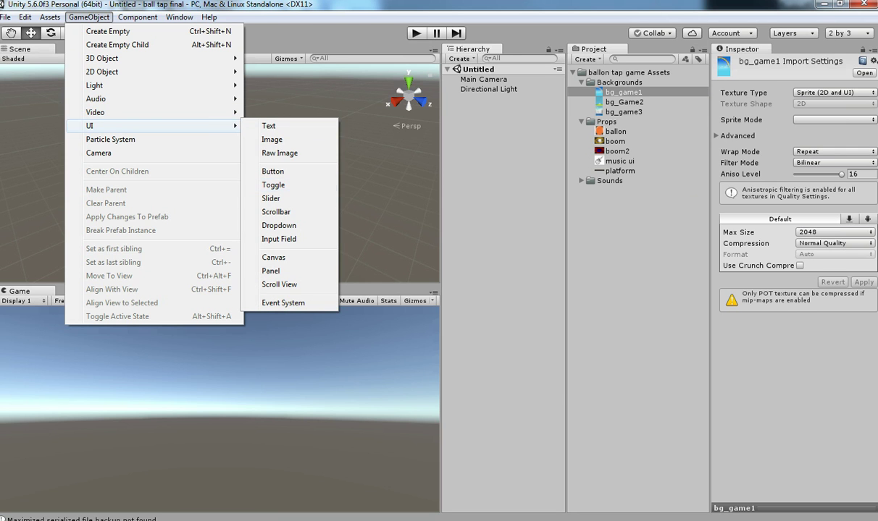
pyautogui.rightClick(516, 172)
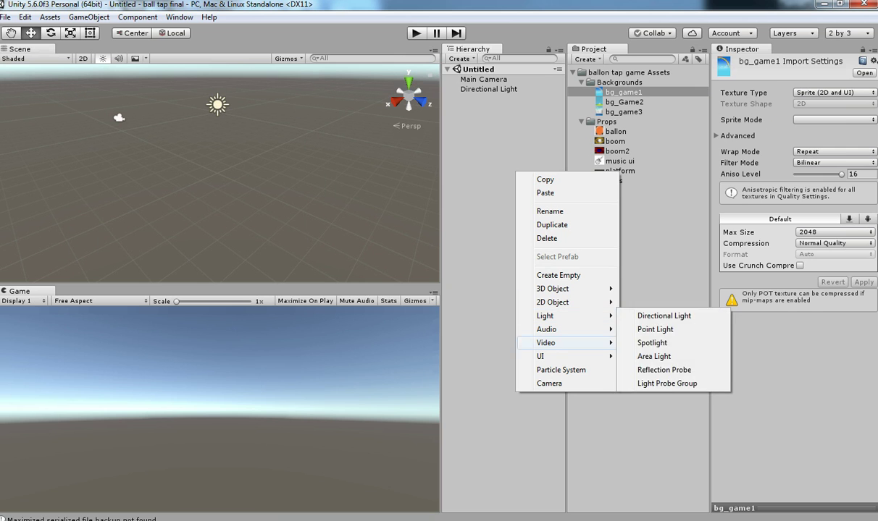
pyautogui.moveTo(572, 356)
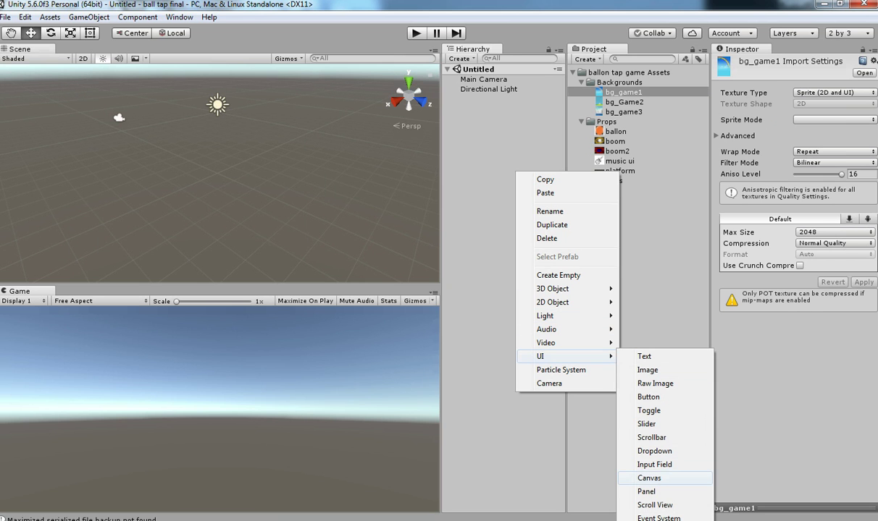
pyautogui.click(649, 477)
pyautogui.press('f')
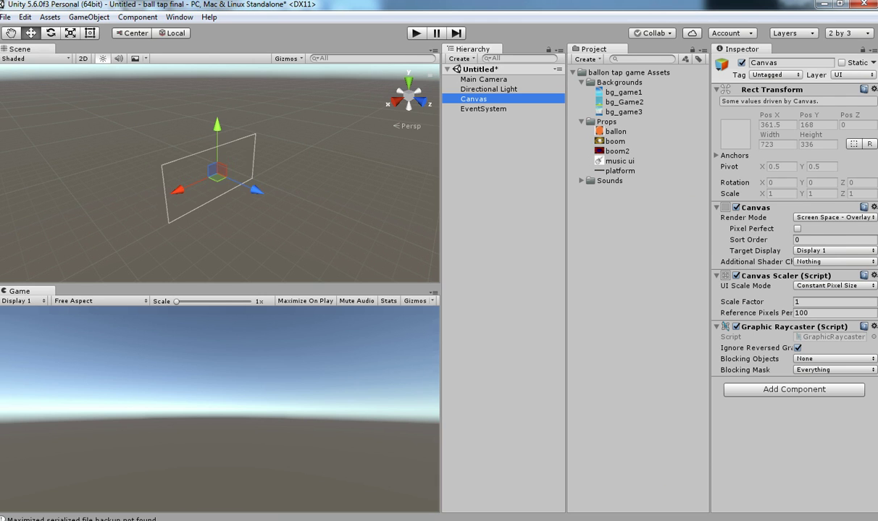
# - Set the Canvas Scaler's UI scale mode to Scale With Screen Size and switch the Scene view to 2D
pyautogui.click(834, 286)
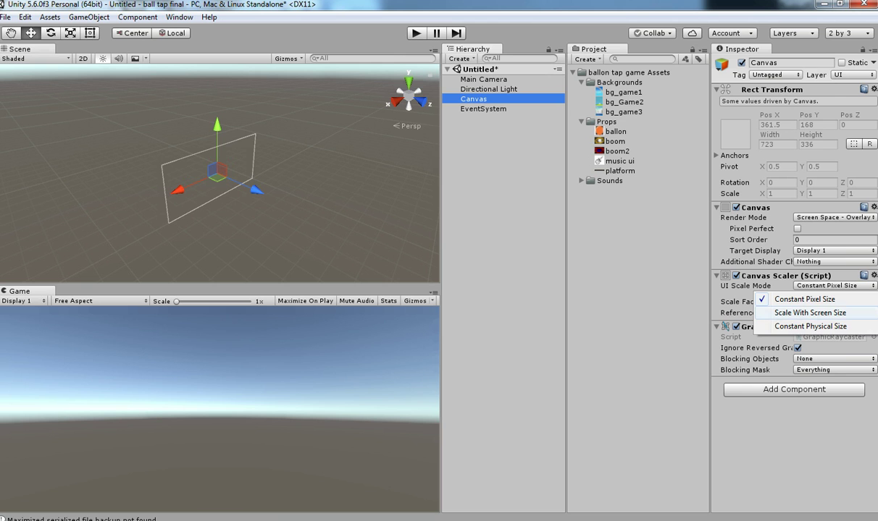
pyautogui.click(809, 313)
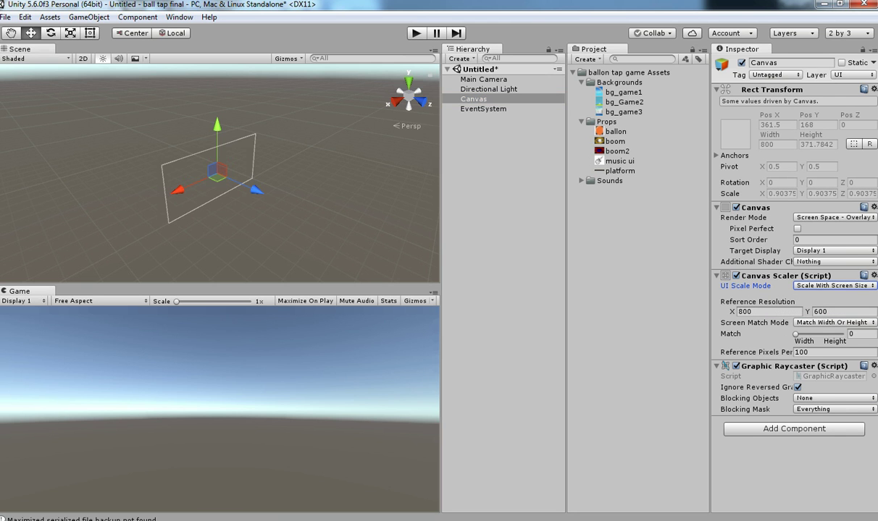
pyautogui.click(84, 58)
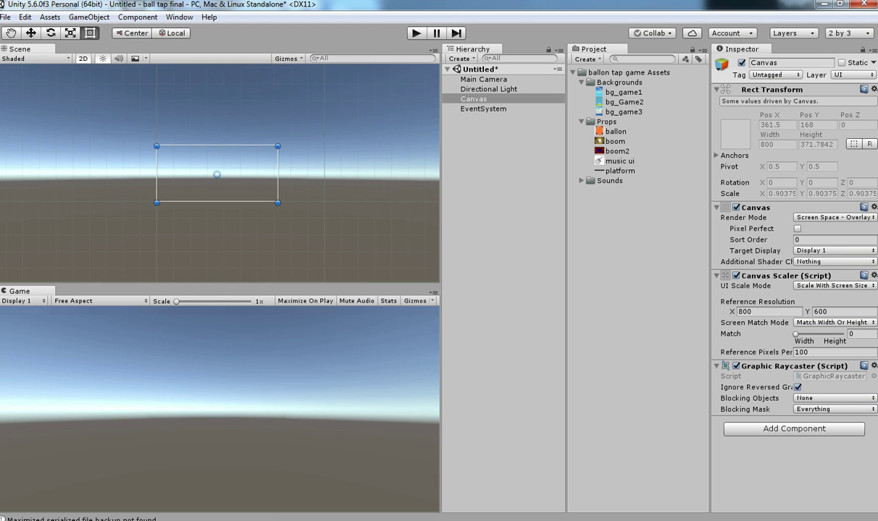
pyautogui.click(834, 287)
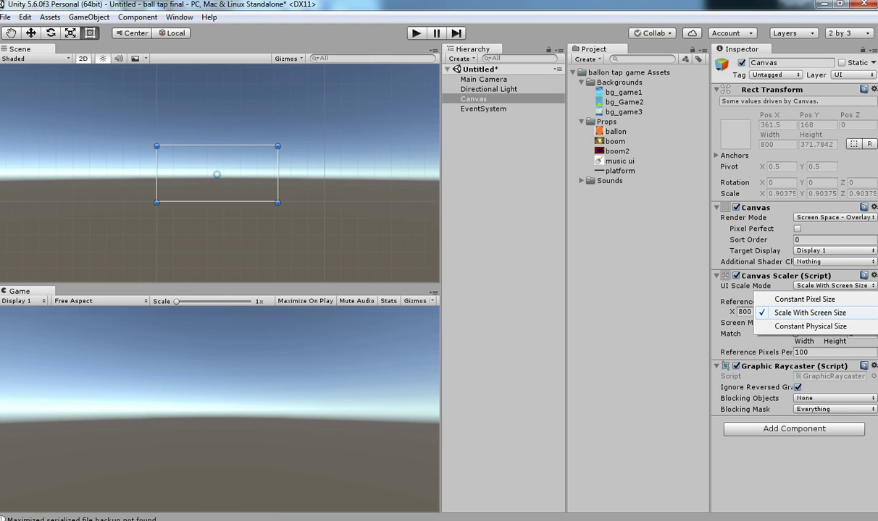
# - Add a UI Image as a child of the Canvas and frame it in the Scene view
pyautogui.rightClick(481, 99)
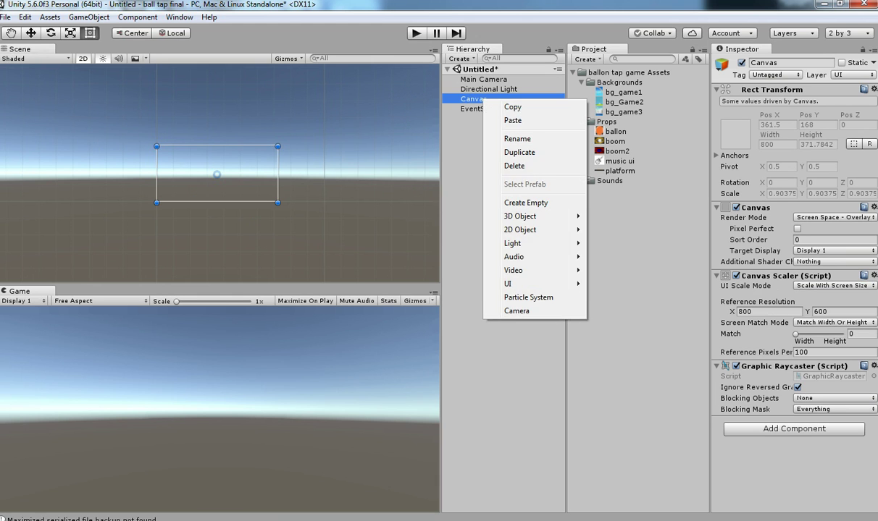
pyautogui.moveTo(535, 284)
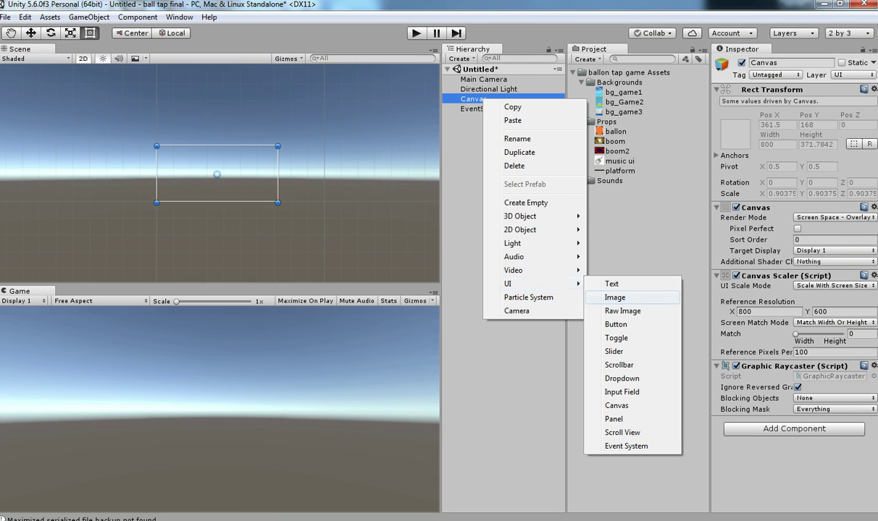
pyautogui.click(615, 298)
pyautogui.doubleClick(480, 109)
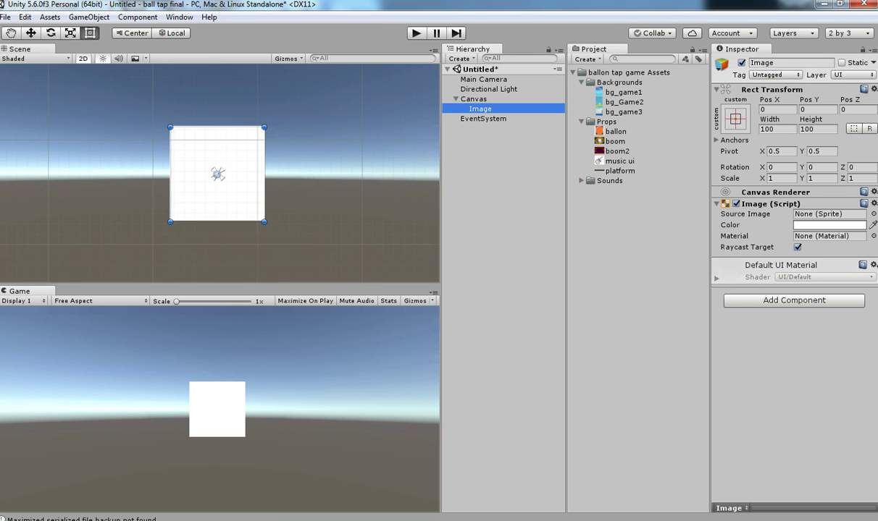
# - Switch the project's build platform to Android in the build settings
pyautogui.click(6, 17)
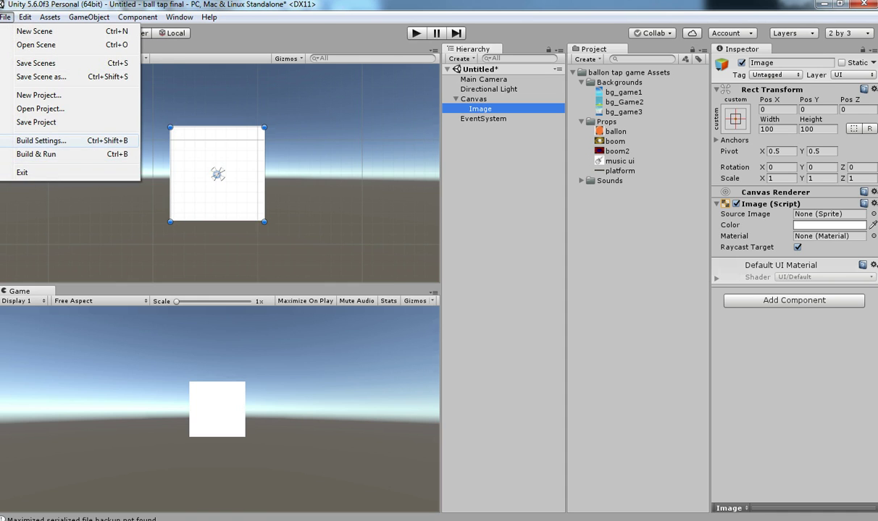
pyautogui.click(41, 141)
pyautogui.click(48, 333)
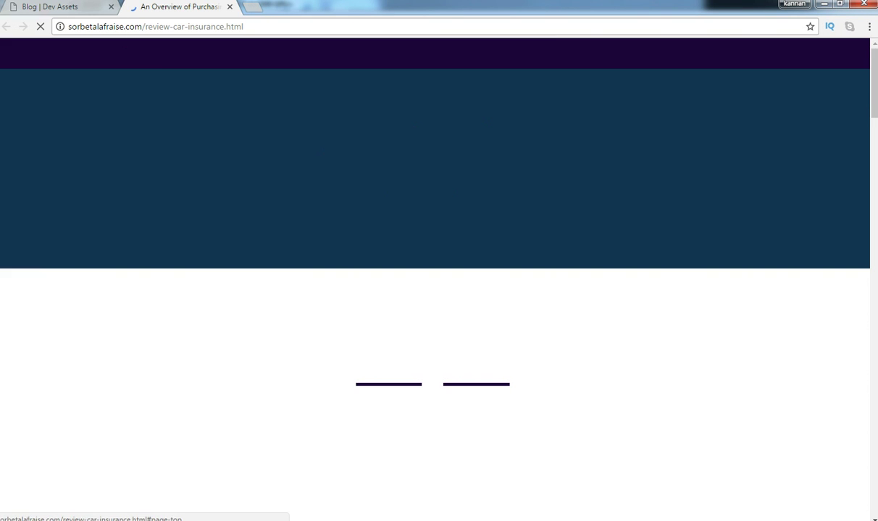
# - Close the car insurance web page, return to the ball tap final project in Unity and close its build settings
pyautogui.click(230, 7)
pyautogui.click(202, 520)
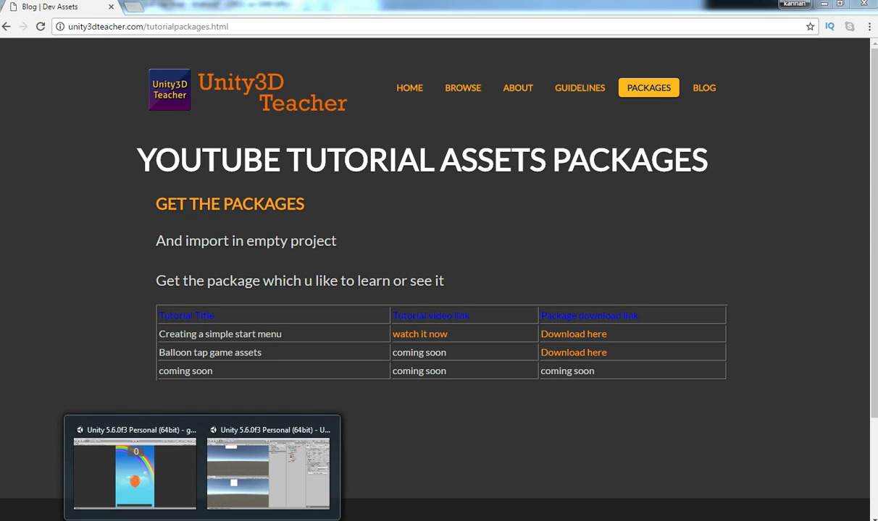
pyautogui.click(268, 471)
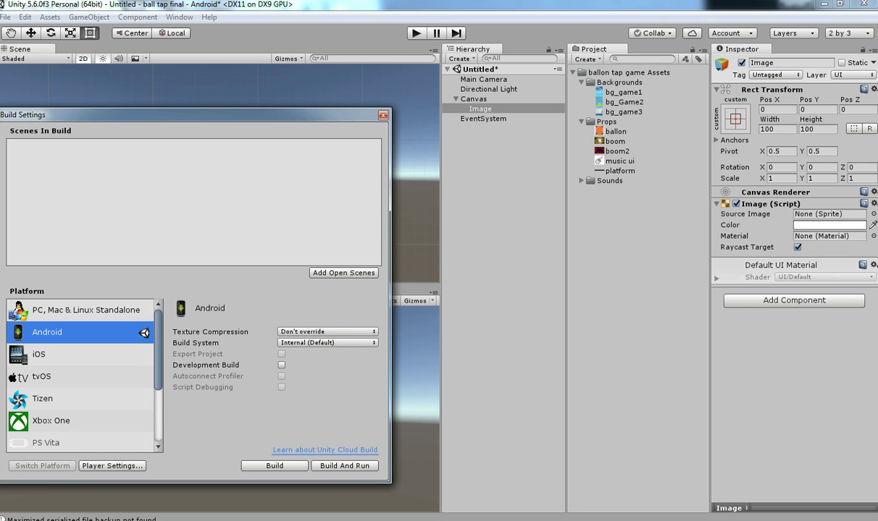
pyautogui.click(383, 116)
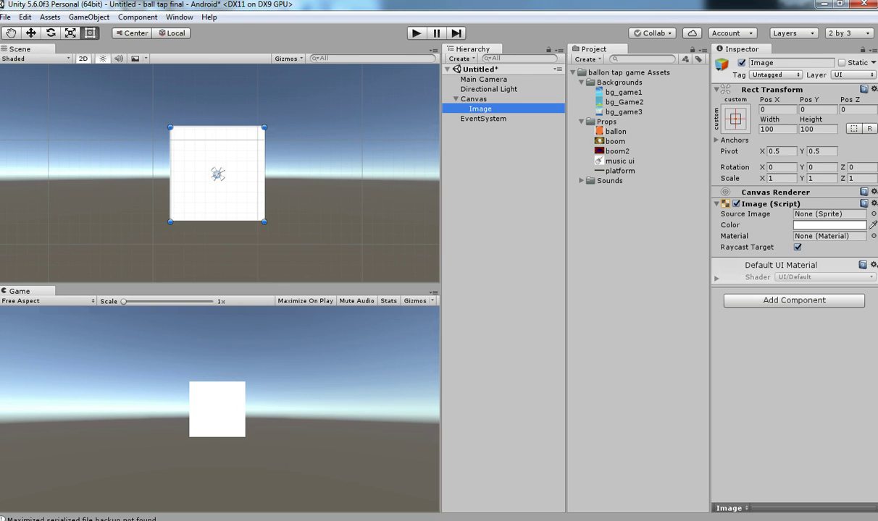
# - Enable the Android import override for bg_game1, bg_Game2 and bg_game3 and apply it
pyautogui.click(623, 93)
pyautogui.keyDown('ctrl'); pyautogui.click(623, 112); pyautogui.keyUp('ctrl')
pyautogui.keyDown('ctrl'); pyautogui.click(624, 103); pyautogui.keyUp('ctrl')
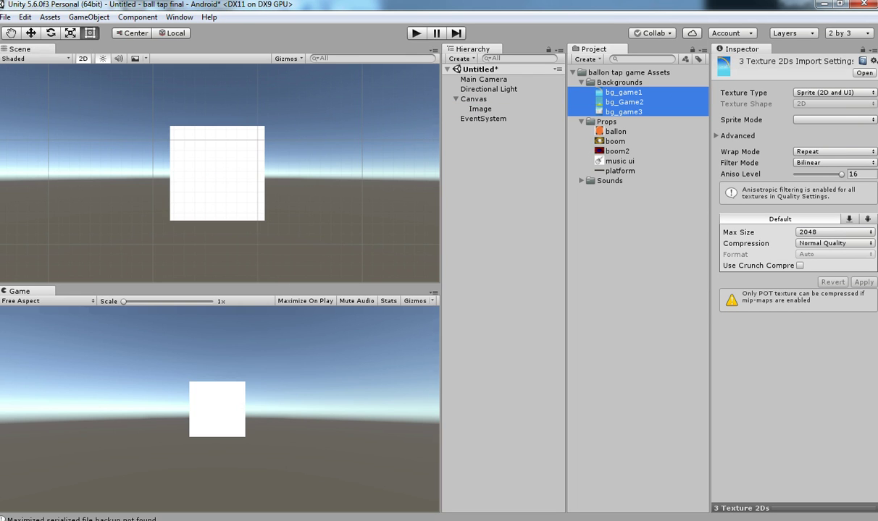
pyautogui.click(868, 220)
pyautogui.click(726, 233)
pyautogui.click(864, 293)
# - Enable the Android import override for ballon, boom, boom2, music ui and platform together and apply it
pyautogui.click(616, 132)
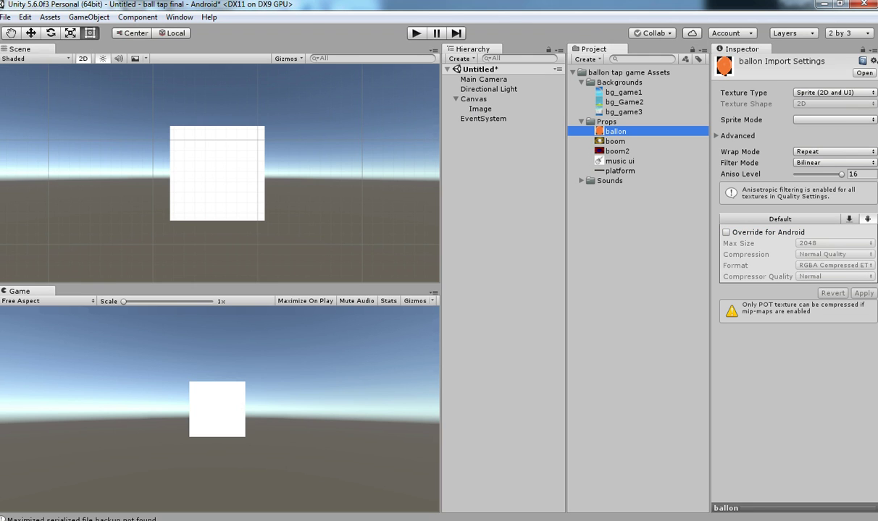
pyautogui.keyDown('ctrl'); pyautogui.click(619, 161); pyautogui.keyUp('ctrl')
pyautogui.keyDown('ctrl'); pyautogui.click(620, 171); pyautogui.keyUp('ctrl')
pyautogui.keyDown('ctrl'); pyautogui.click(619, 171); pyautogui.keyUp('ctrl')
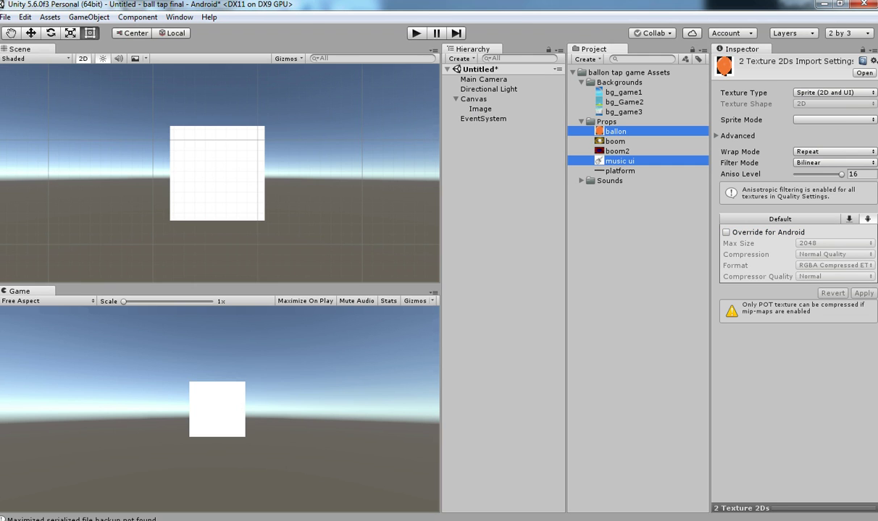
pyautogui.keyDown('ctrl'); pyautogui.click(619, 171); pyautogui.keyUp('ctrl')
pyautogui.keyDown('ctrl'); pyautogui.click(618, 152); pyautogui.keyUp('ctrl')
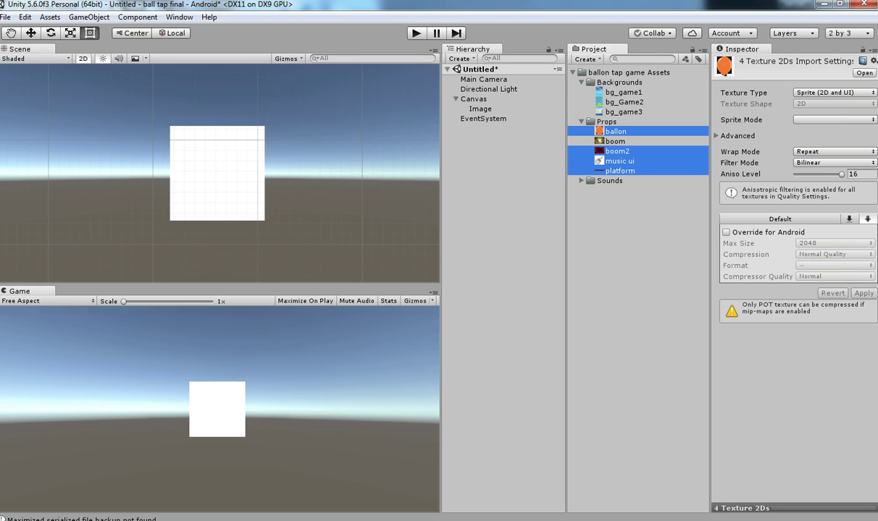
pyautogui.keyDown('ctrl'); pyautogui.click(615, 142); pyautogui.keyUp('ctrl')
pyautogui.click(727, 233)
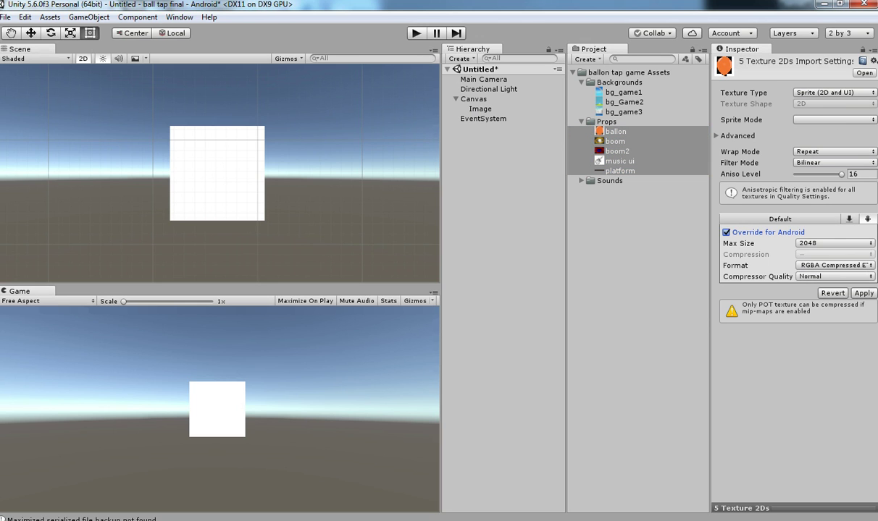
pyautogui.click(863, 293)
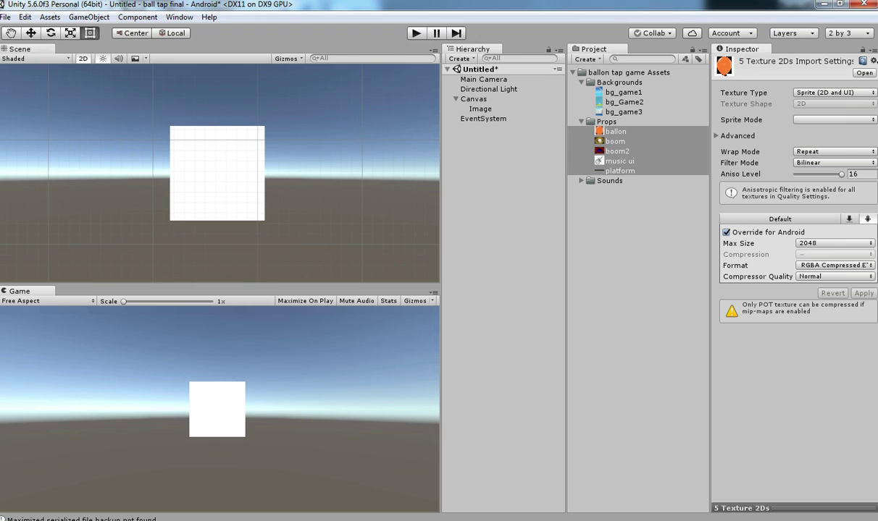
pyautogui.click(620, 171)
pyautogui.click(624, 102)
pyautogui.click(606, 122)
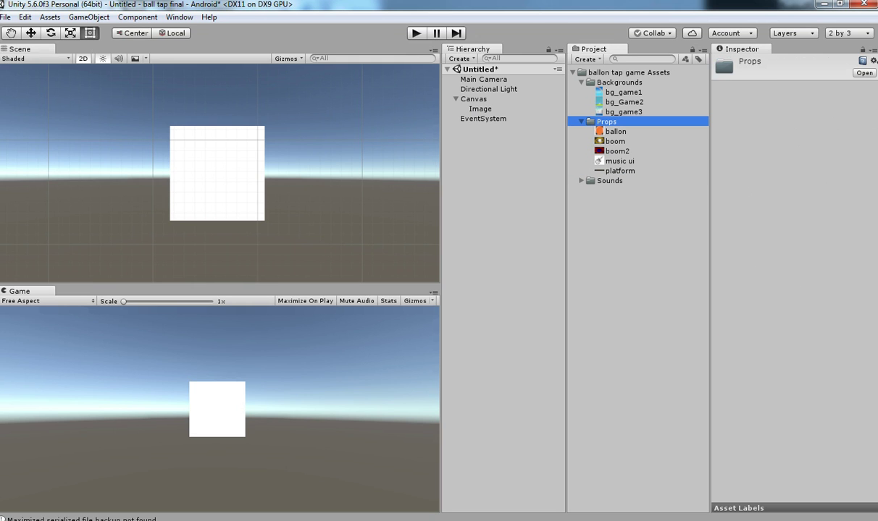
pyautogui.click(624, 102)
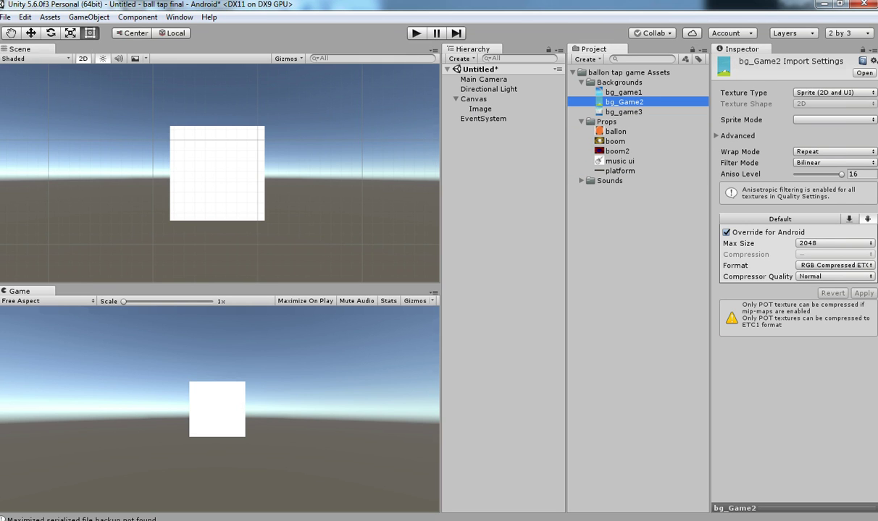
# - Set the Game view's aspect ratio to 16:10 Portrait (10:16) and make the Game view taller
pyautogui.click(217, 174)
pyautogui.scroll(-8, 218, 175)
pyautogui.click(48, 301)
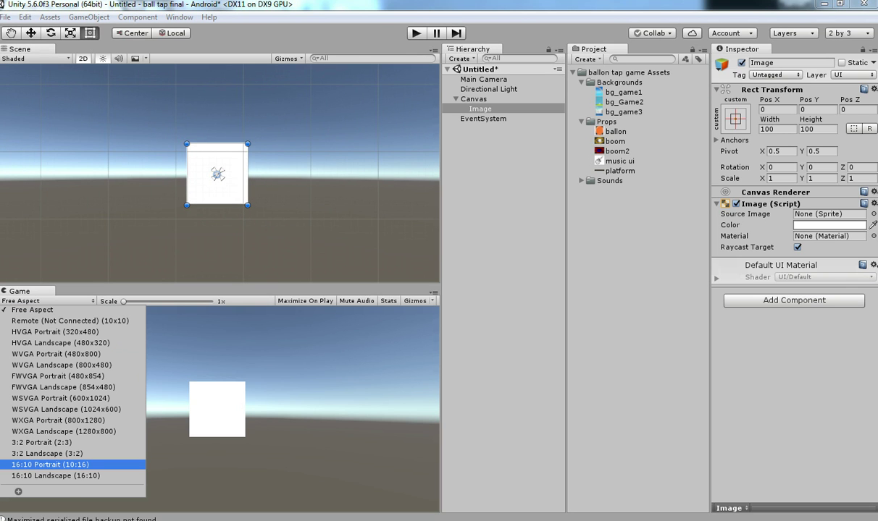
pyautogui.click(50, 465)
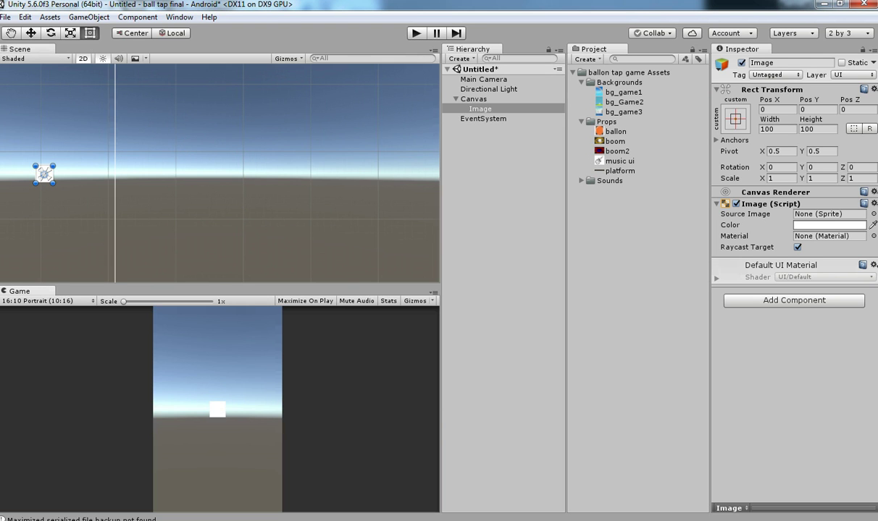
pyautogui.moveTo(253, 284); pyautogui.dragTo(253, 231)
# - Try the Constant Pixel Size UI scale mode on the Canvas and restore Scale With Screen Size
pyautogui.doubleClick(474, 99)
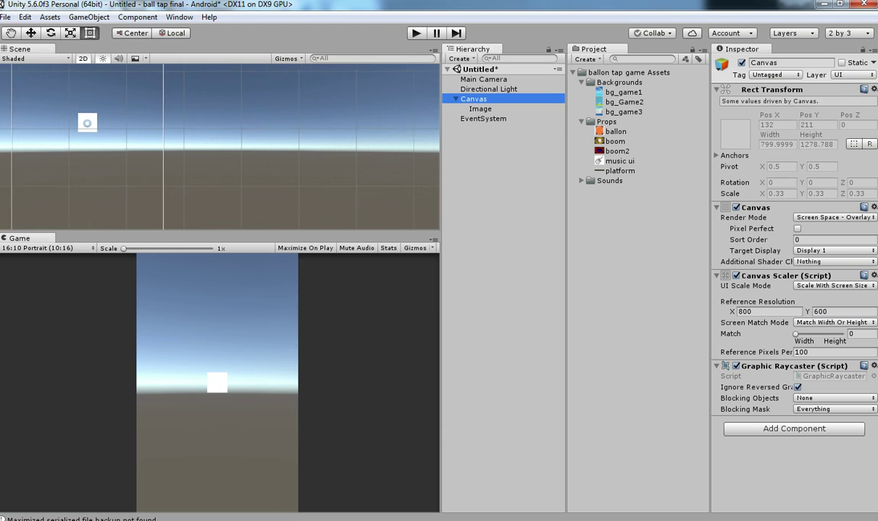
pyautogui.click(834, 287)
pyautogui.click(810, 299)
pyautogui.click(834, 286)
pyautogui.click(810, 313)
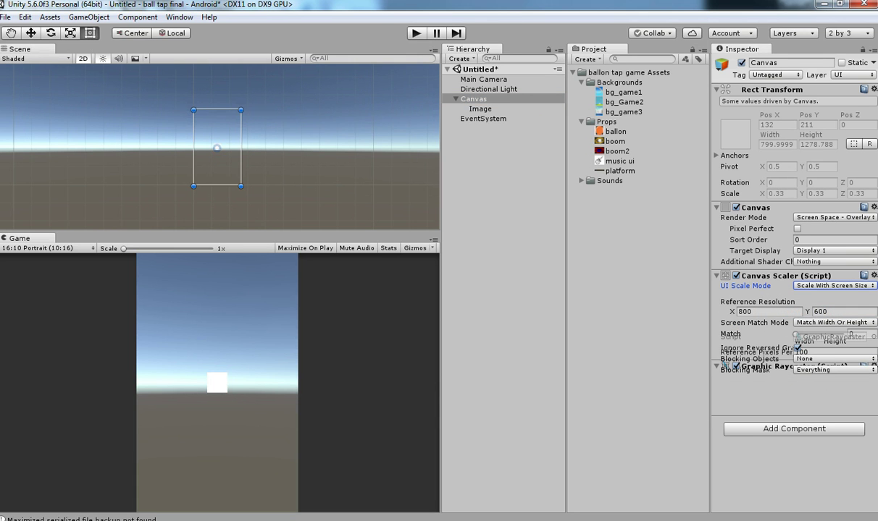
# - Try enlarging the Image freehand to about 134 by 188 and undo the resize
pyautogui.doubleClick(480, 109)
pyautogui.scroll(-10, 217, 147)
pyautogui.scroll(-15, 218, 147)
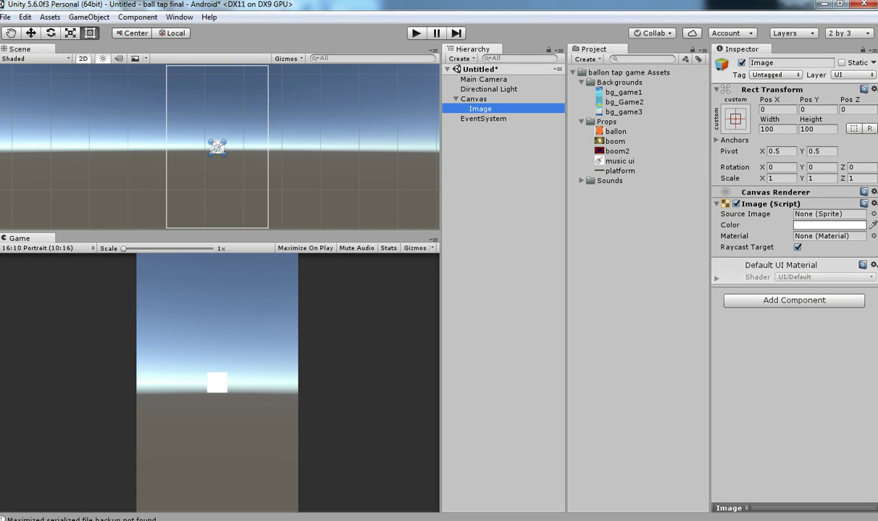
pyautogui.moveTo(224, 153); pyautogui.dragTo(227, 162)
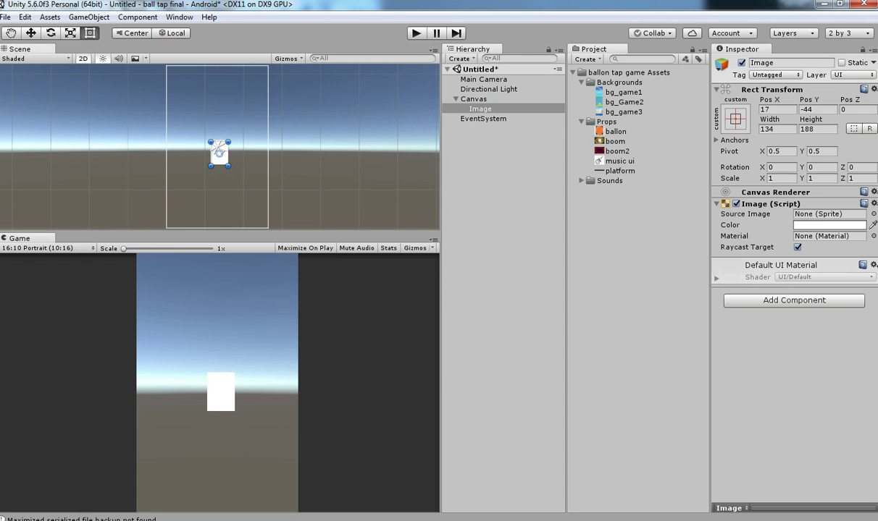
pyautogui.hotkey('ctrl', 'z')
# - Assign the bg_game1 sprite as the Image's source image and set the Image to its native size
pyautogui.moveTo(623, 93); pyautogui.dragTo(829, 214)
pyautogui.doubleClick(480, 108)
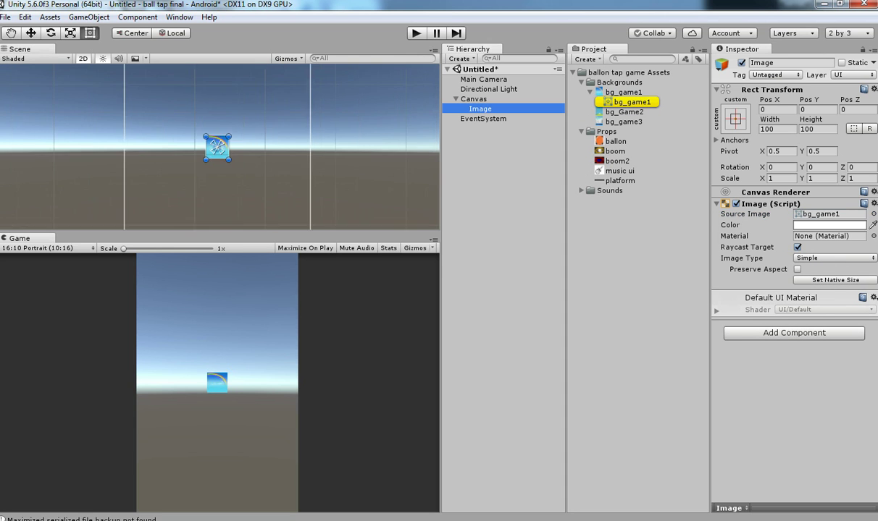
pyautogui.click(835, 280)
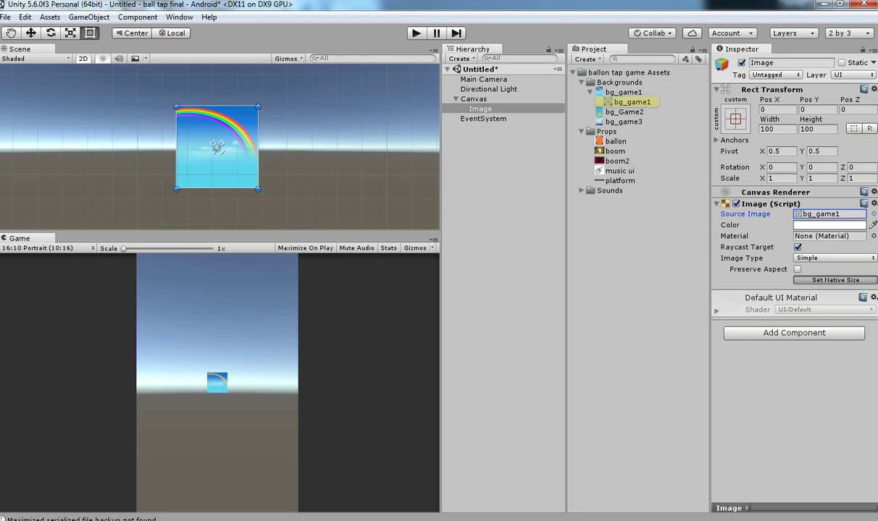
pyautogui.scroll(-20, 217, 147)
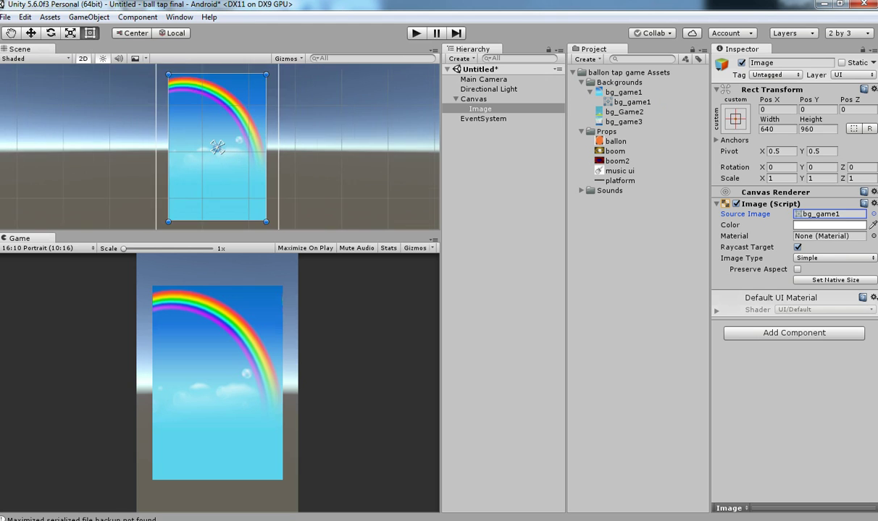
# - Enlarge the Image freehand to about 976 by 1314 so it covers the Canvas, and centre it horizontally at about Y -18
pyautogui.moveTo(184, 97); pyautogui.dragTo(179, 81)
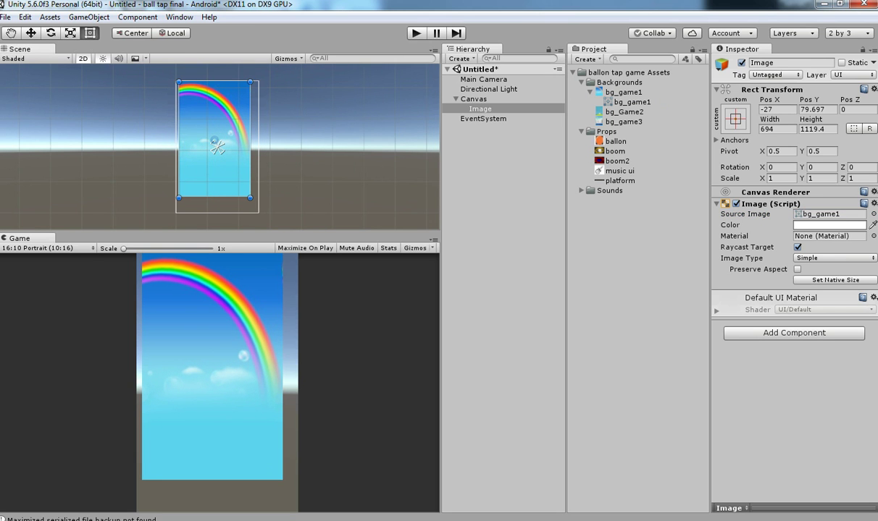
pyautogui.hotkey('ctrl', 'z')
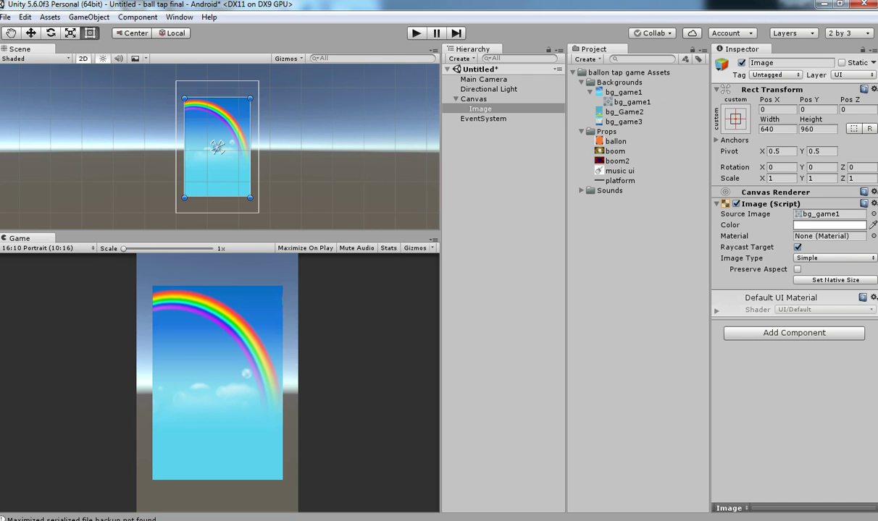
pyautogui.moveTo(251, 198); pyautogui.dragTo(277, 221)
pyautogui.moveTo(232, 164); pyautogui.dragTo(219, 147)
pyautogui.moveTo(264, 205); pyautogui.dragTo(271, 218)
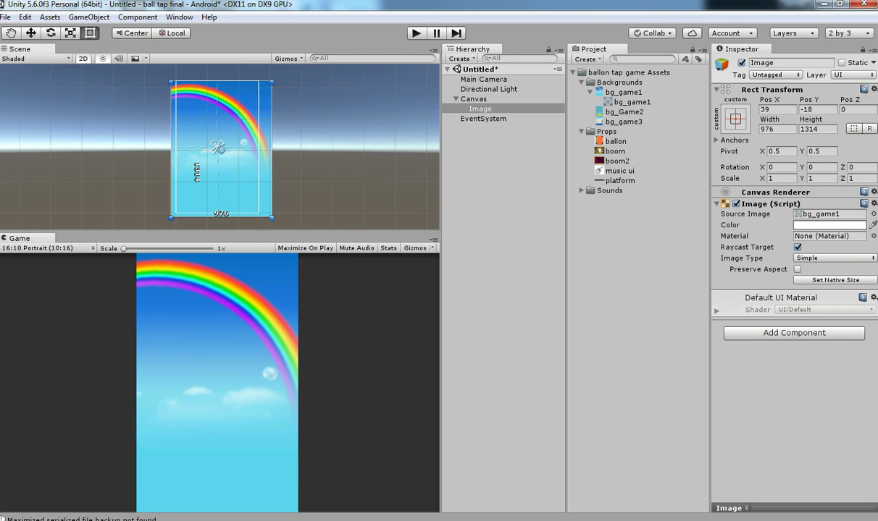
pyautogui.moveTo(217, 147); pyautogui.dragTo(214, 145)
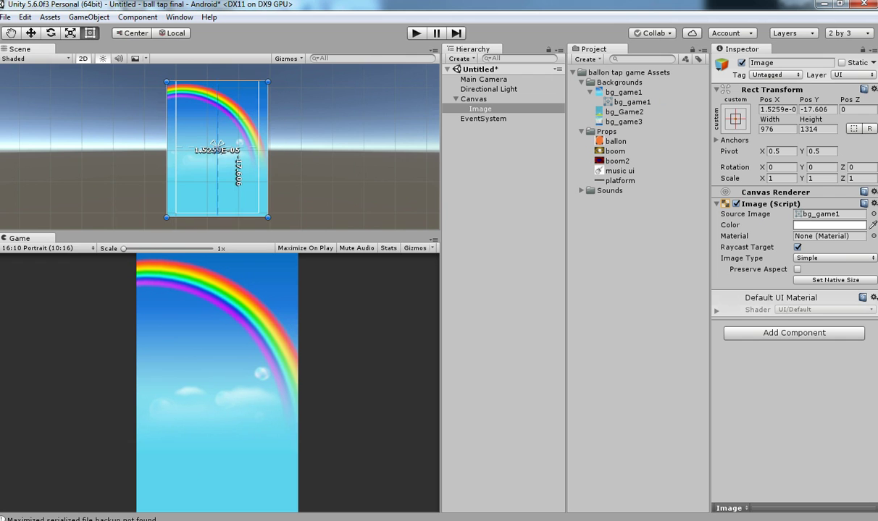
pyautogui.scroll(-6, 217, 150)
pyautogui.scroll(4, 218, 150)
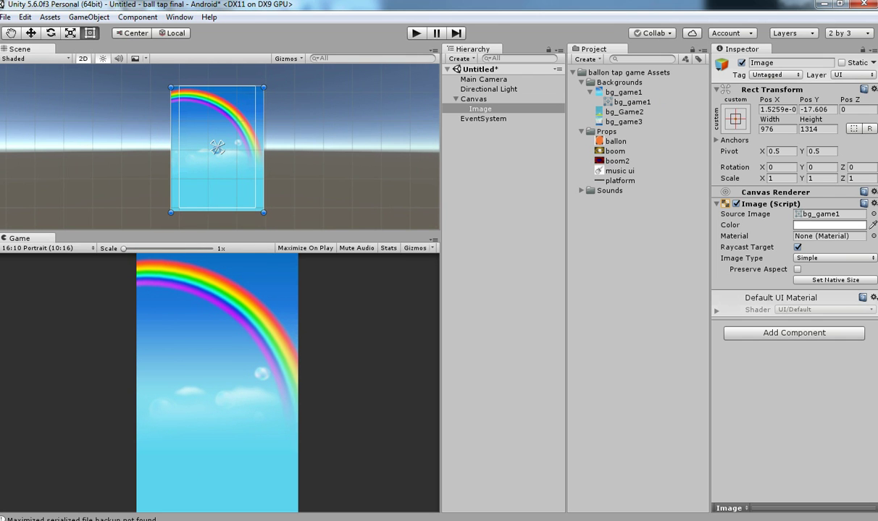
pyautogui.scroll(-1, 217, 147)
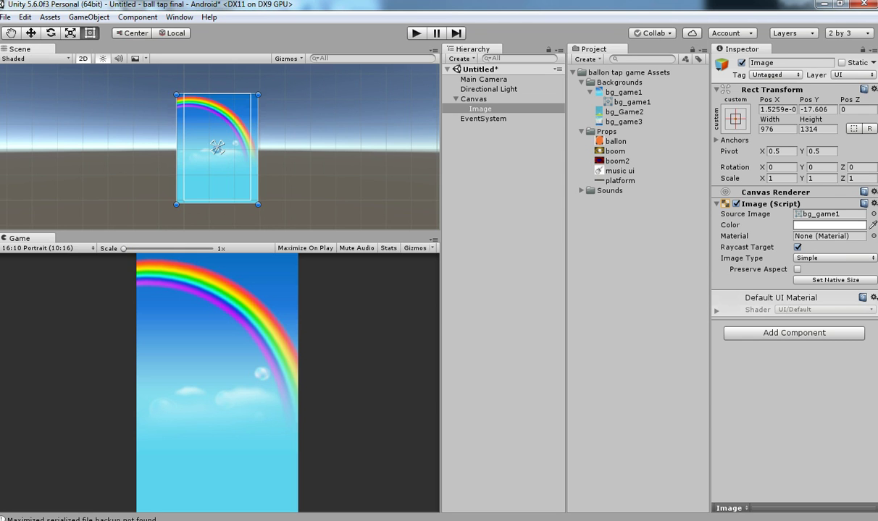
# - Spread the Image's anchors freehand from its centre towards the Canvas corners
pyautogui.click(475, 99)
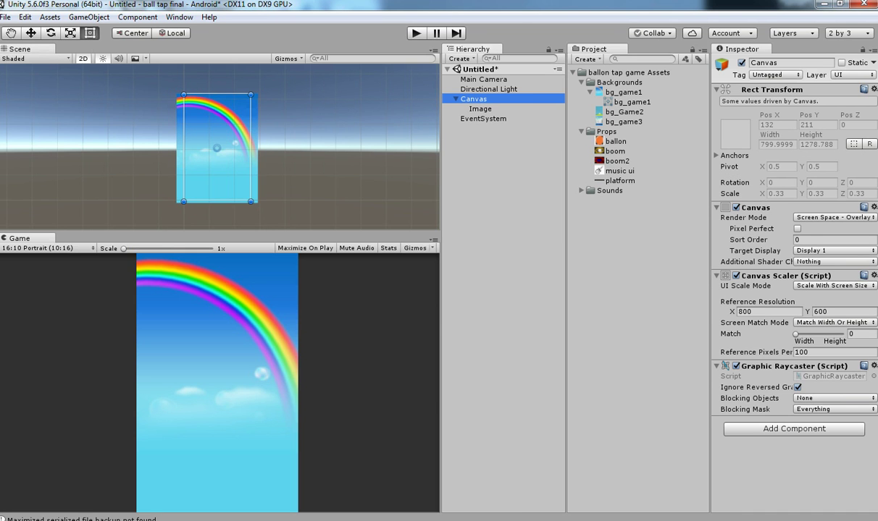
pyautogui.doubleClick(479, 110)
pyautogui.moveTo(215, 144); pyautogui.dragTo(185, 97)
pyautogui.moveTo(221, 151); pyautogui.dragTo(242, 174)
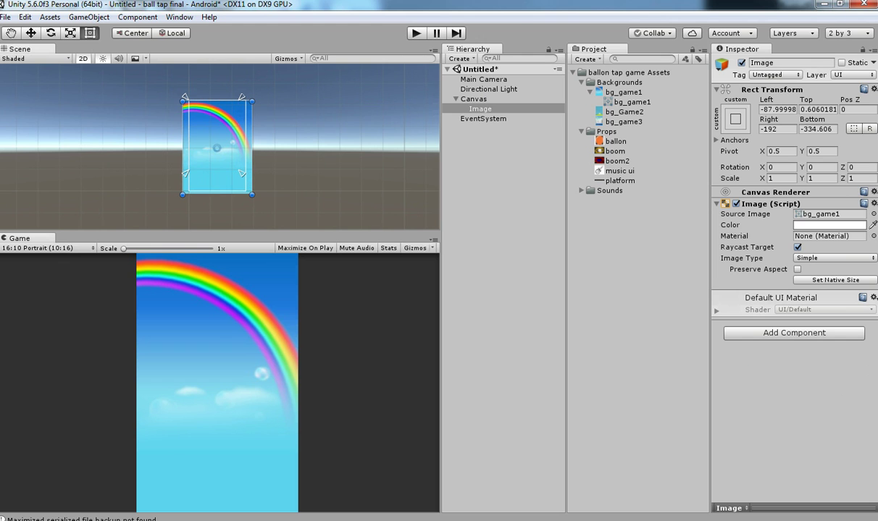
# - Stretch the Image both ways to fill the Canvas with an anchor preset that also sets pivot and position, and open its name for editing
pyautogui.click(735, 119)
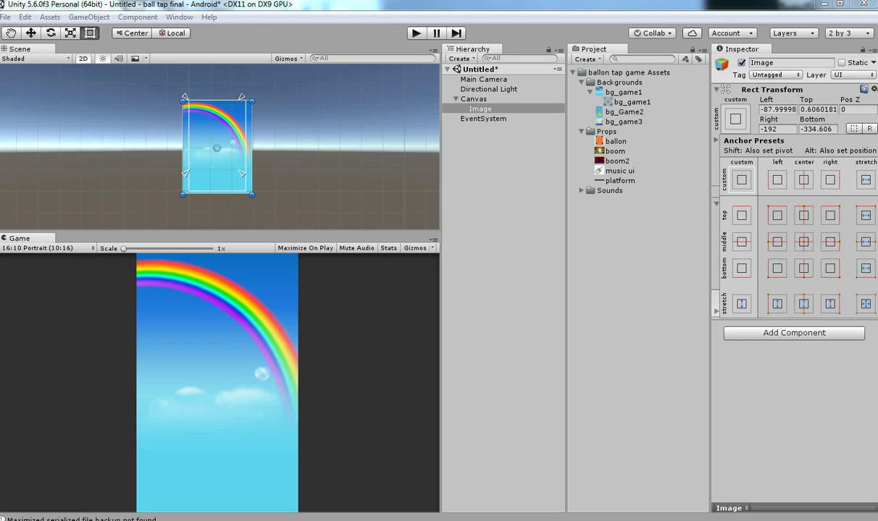
pyautogui.hotkey('alt', 'shift')
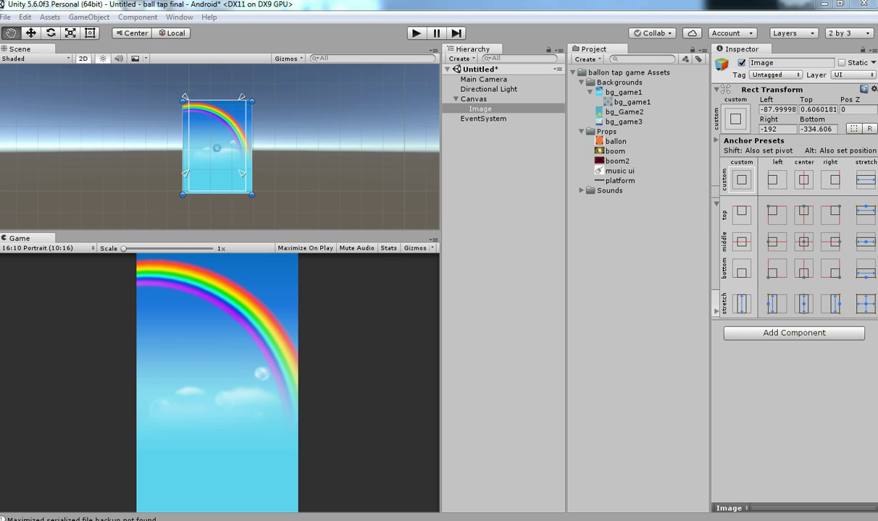
pyautogui.keyDown('alt'); pyautogui.keyDown('shift'); pyautogui.click(866, 305); pyautogui.keyUp('shift'); pyautogui.keyUp('alt')
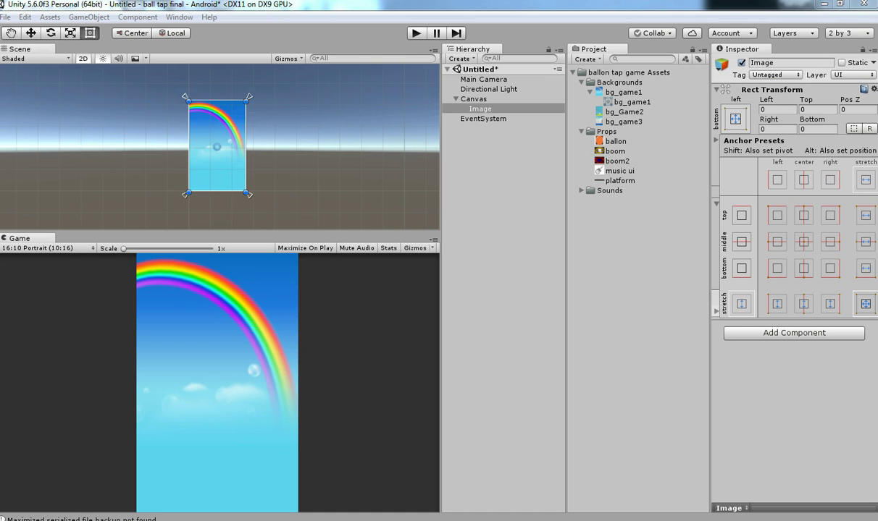
pyautogui.doubleClick(480, 109)
pyautogui.click(789, 63)
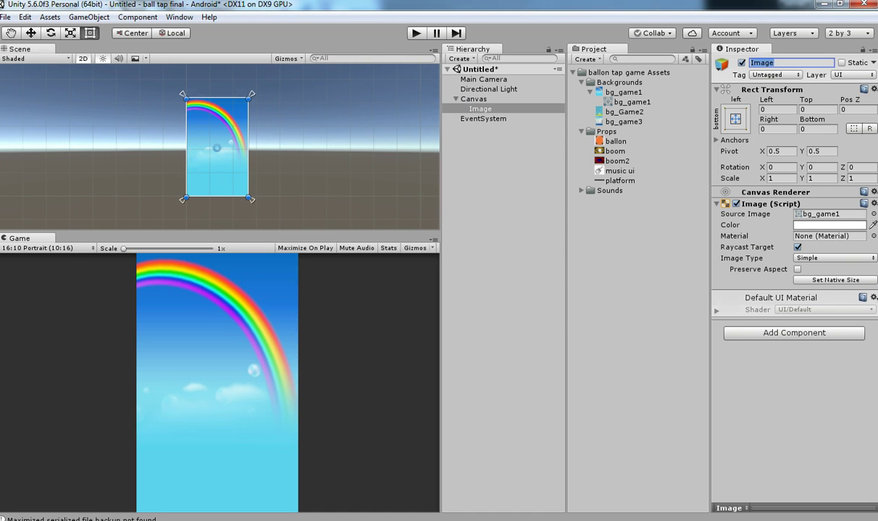
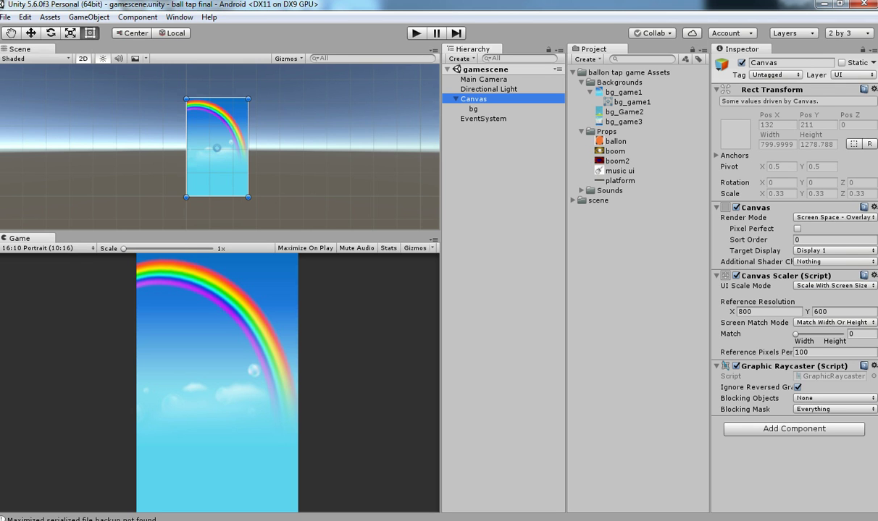
# - Try the WVGA Portrait (480x800) resolution in the Game view and return to 16:10 Portrait (10:16)
pyautogui.click(48, 248)
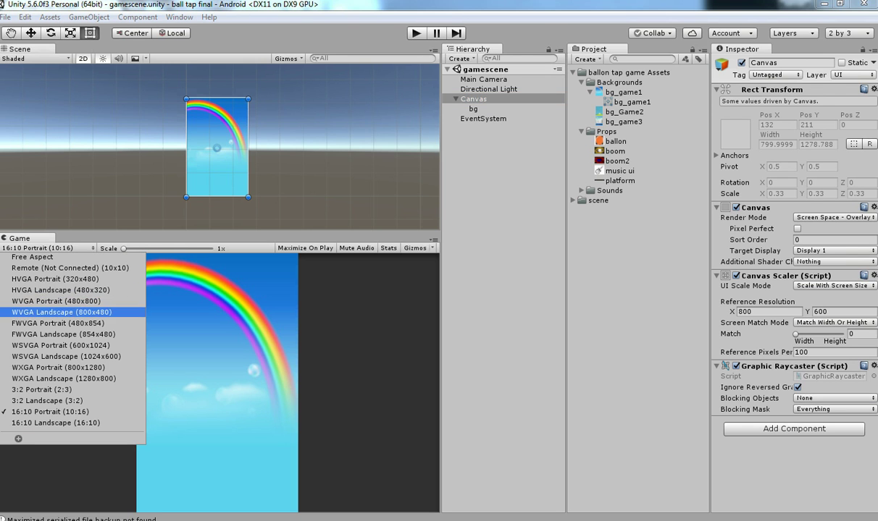
pyautogui.click(58, 300)
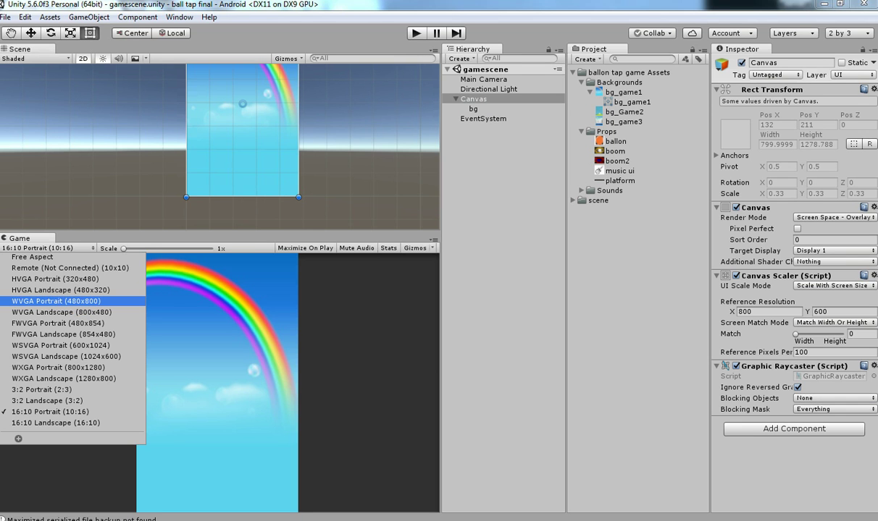
pyautogui.click(48, 248)
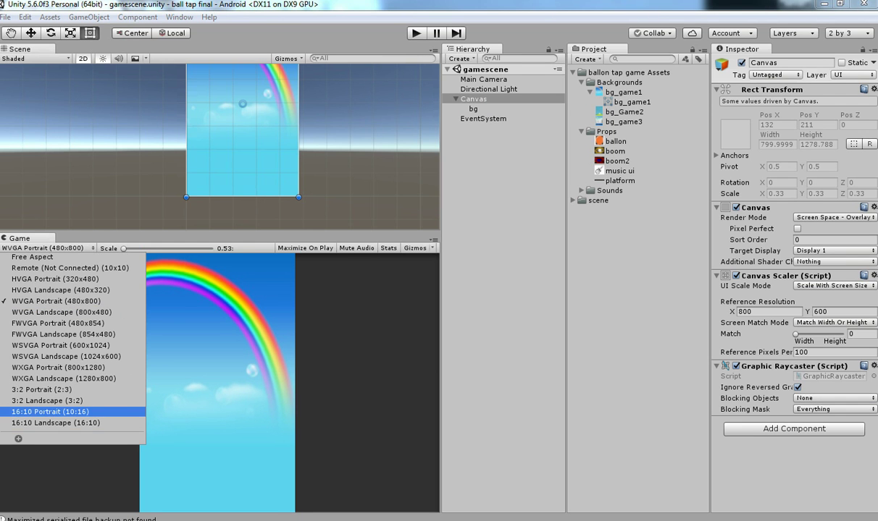
pyautogui.click(50, 411)
# - Set the Game view's resolution to WSVGA Portrait (600x1024) and select the bg image
pyautogui.click(48, 247)
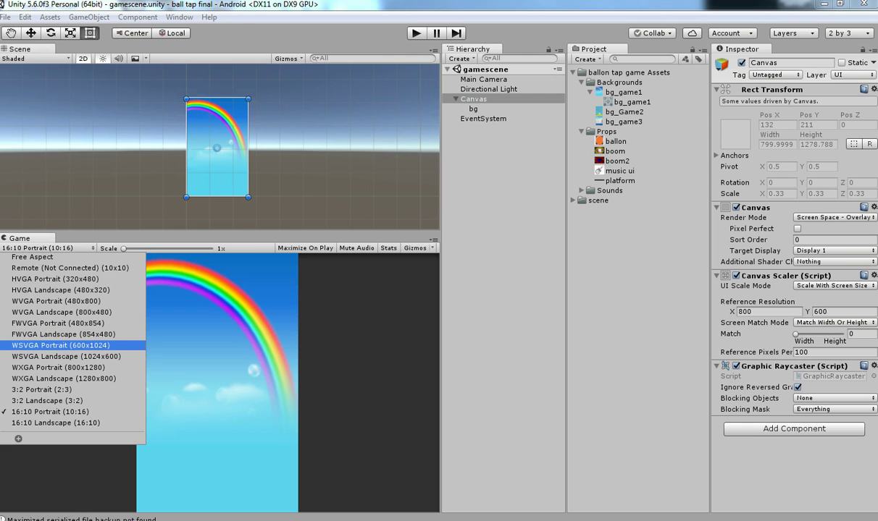
pyautogui.click(54, 345)
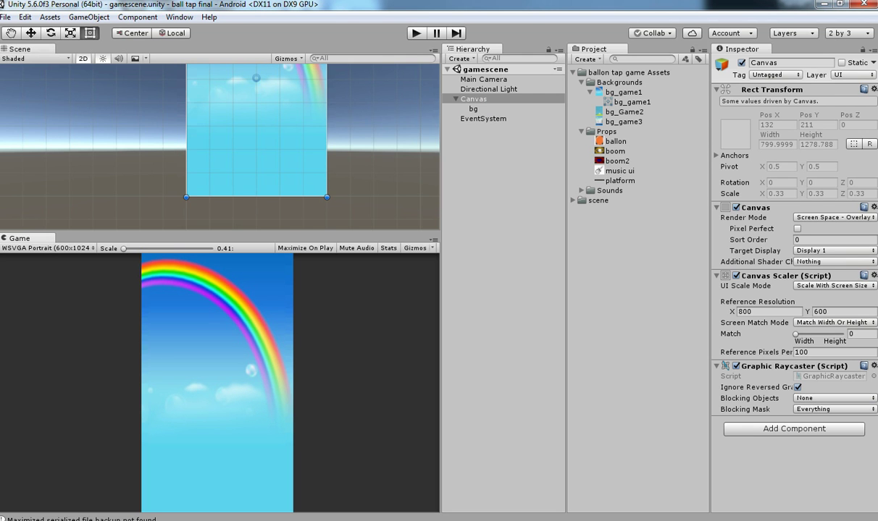
pyautogui.scroll(-5, 215, 153)
pyautogui.click(474, 109)
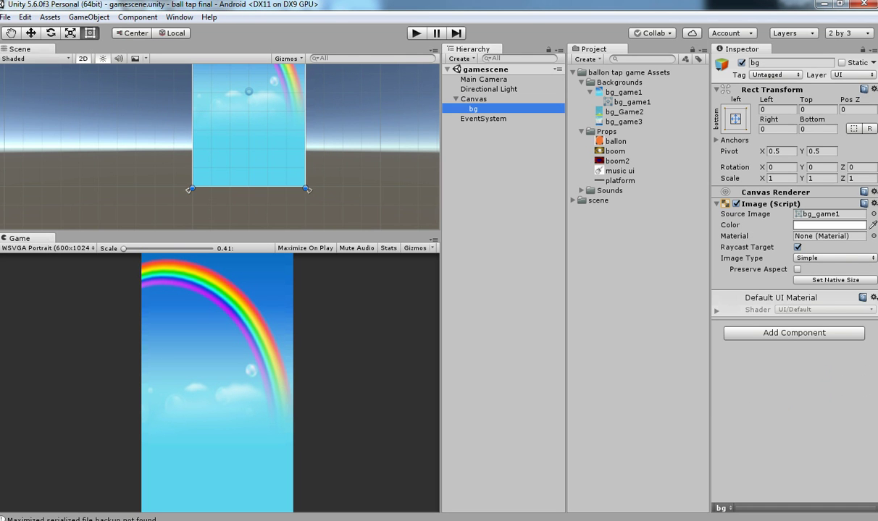
# - Duplicate the gamescene asset in the scene folder and rename the copy mainmenu
pyautogui.click(572, 200)
pyautogui.click(616, 211)
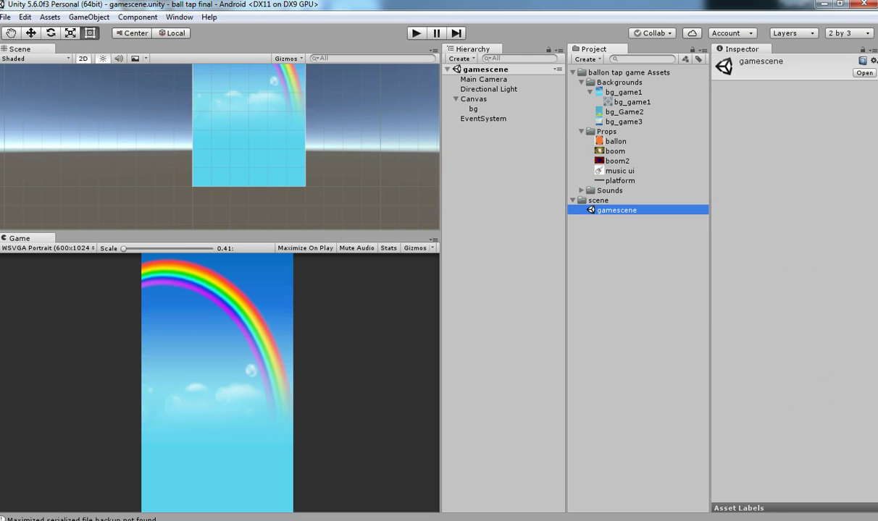
pyautogui.hotkey('ctrl', 'd')
pyautogui.press('F2')
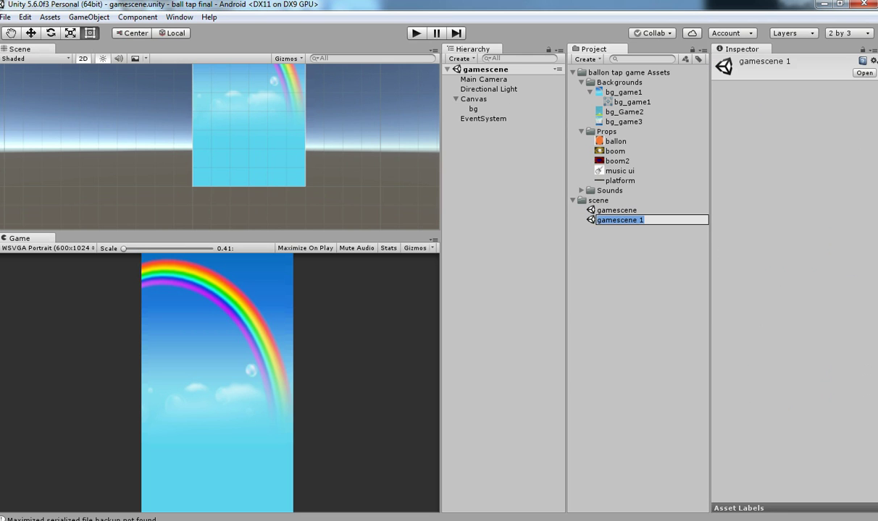
pyautogui.write('mainmenu')
pyautogui.press('Return')
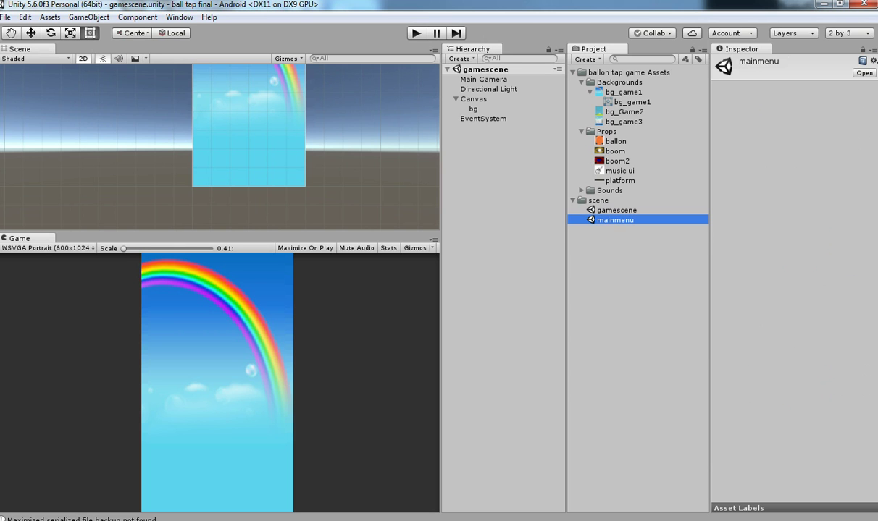
# - Make two duplicates of the mainmenu scene and rename the first copy gameover
pyautogui.hotkey('ctrl', 'd')
pyautogui.hotkey('ctrl', 'd')
pyautogui.press('Up')
pyautogui.press('F2')
pyautogui.press('BackSpace')
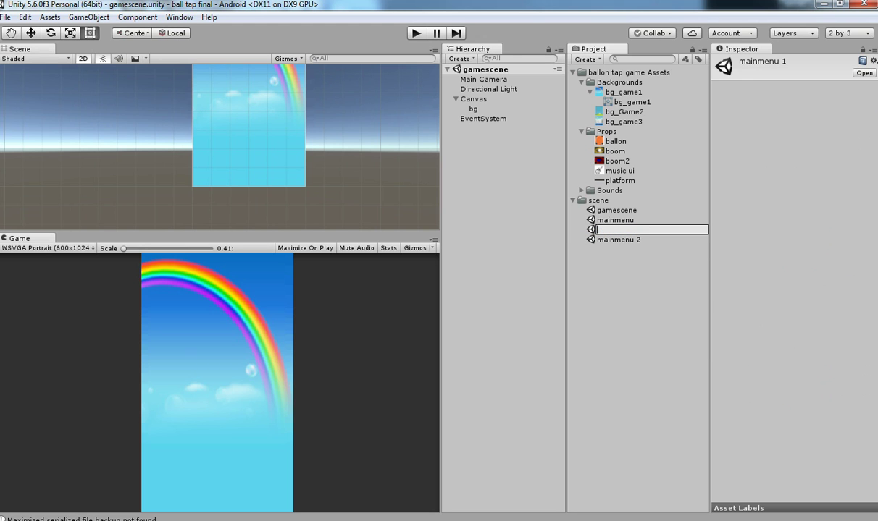
pyautogui.write('gameover')
pyautogui.press('Return')
# - Rename the remaining mainmenu copy in the scene folder as options
pyautogui.click(618, 240)
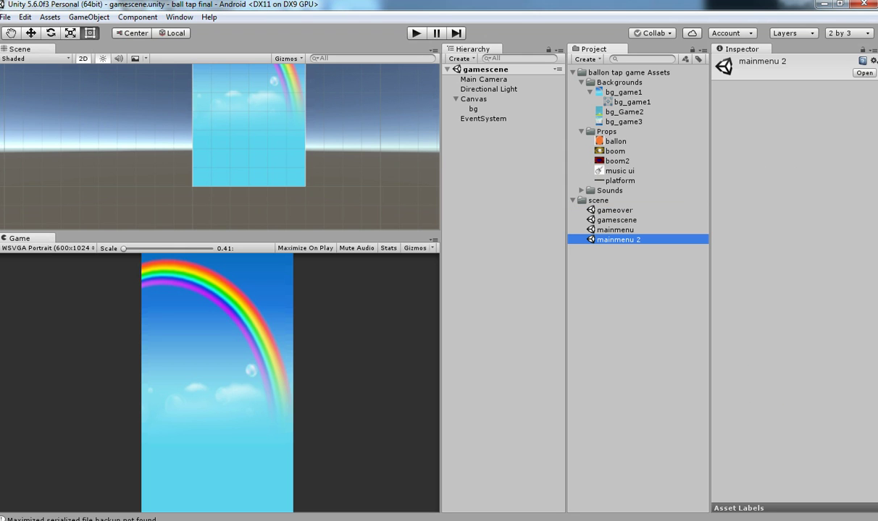
pyautogui.press('F2')
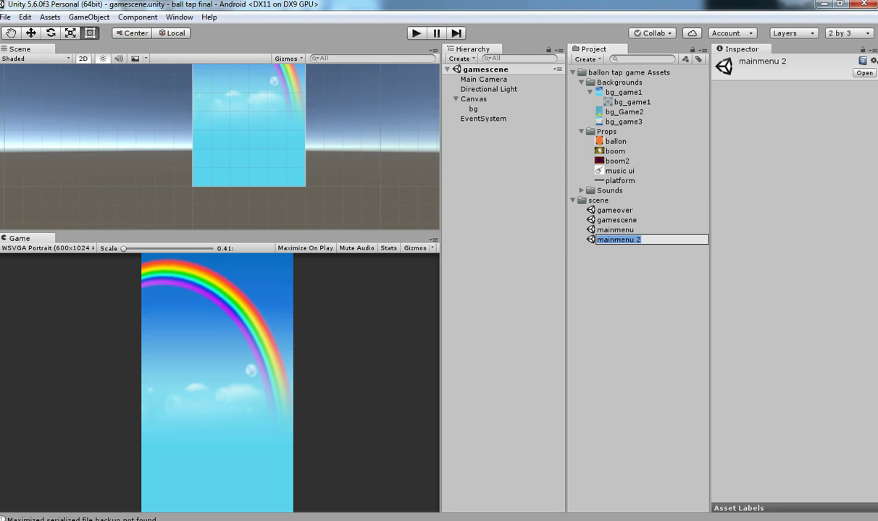
pyautogui.write('pptions')
pyautogui.press('Return')
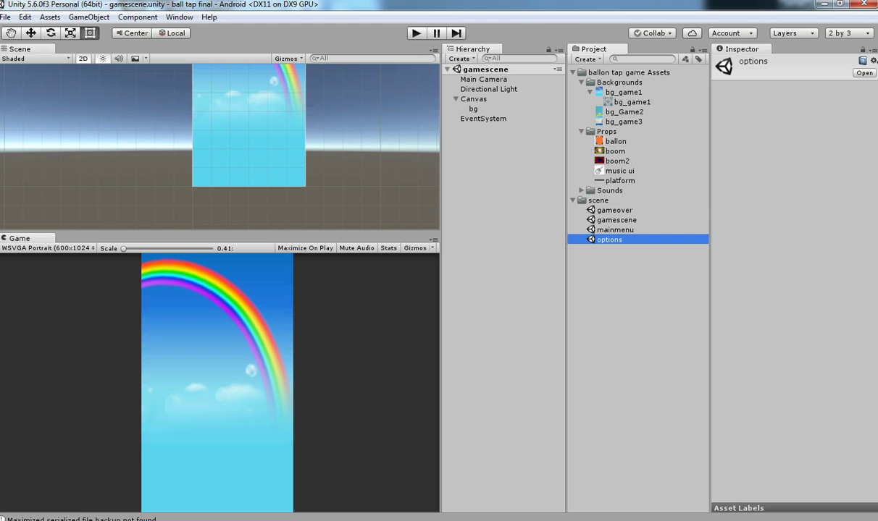
# - Open the gamescene scene, expand its Canvas and frame the bg image in the Scene view
pyautogui.doubleClick(616, 220)
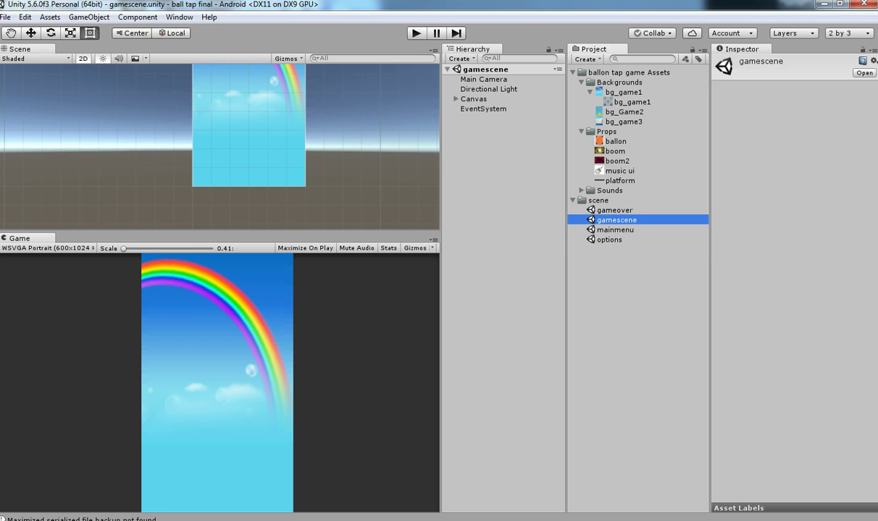
pyautogui.click(455, 99)
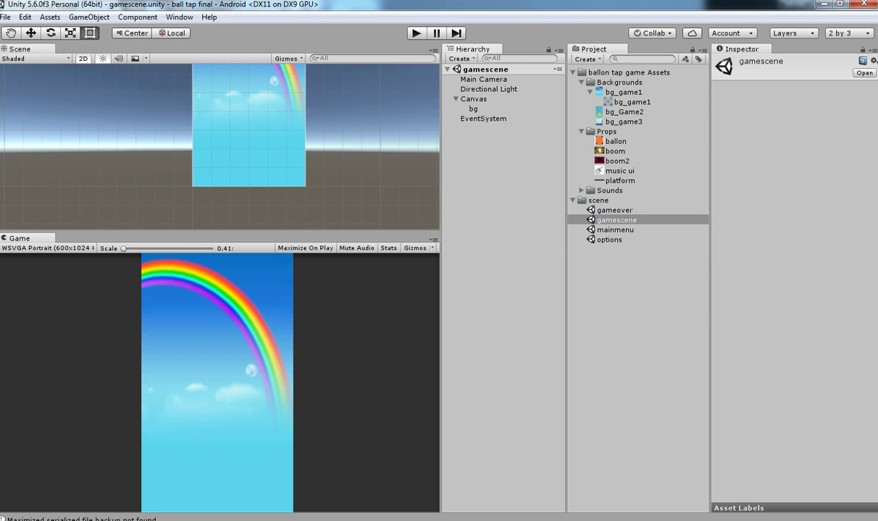
pyautogui.doubleClick(473, 109)
pyautogui.click(473, 99)
pyautogui.click(473, 109)
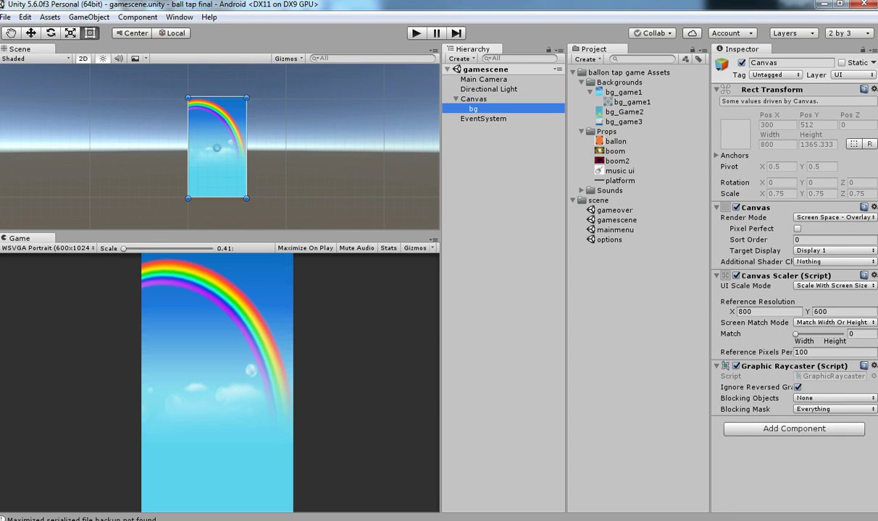
# - Add a new UI Image as a child of the Canvas and frame it in the Scene view
pyautogui.click(474, 99)
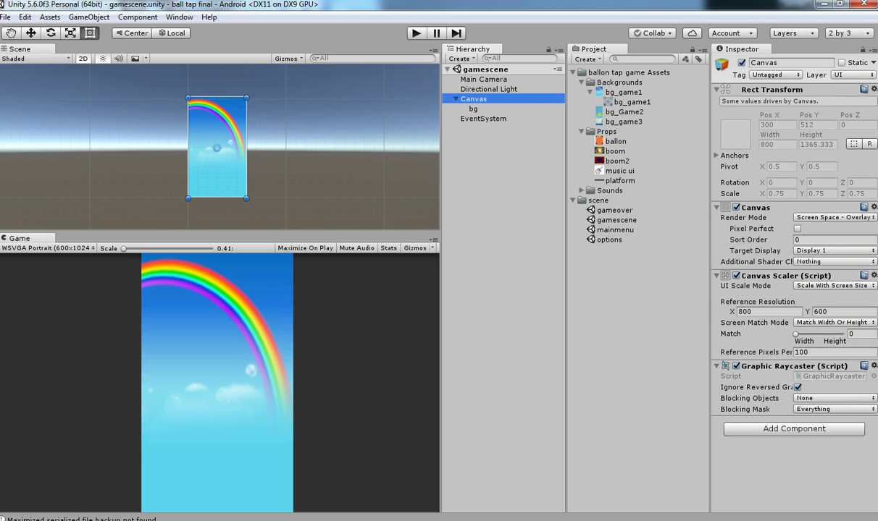
pyautogui.rightClick(478, 99)
pyautogui.moveTo(521, 283)
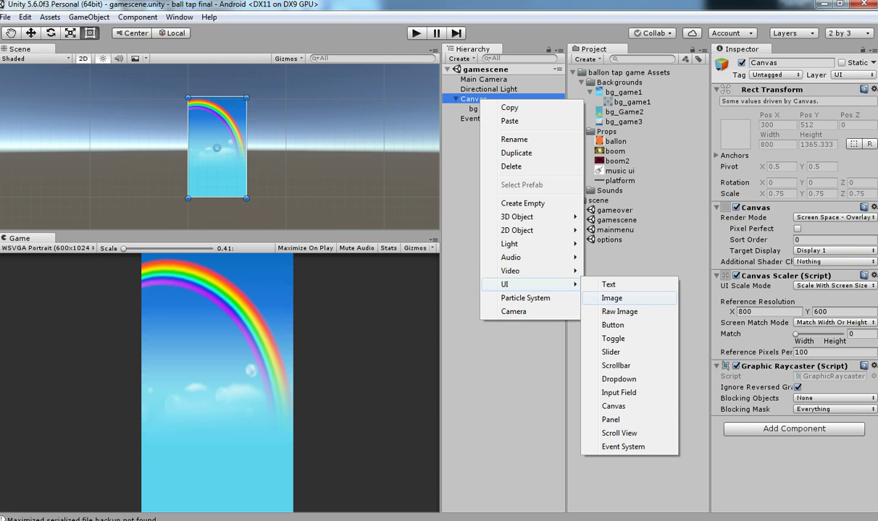
pyautogui.click(611, 298)
pyautogui.press('f')
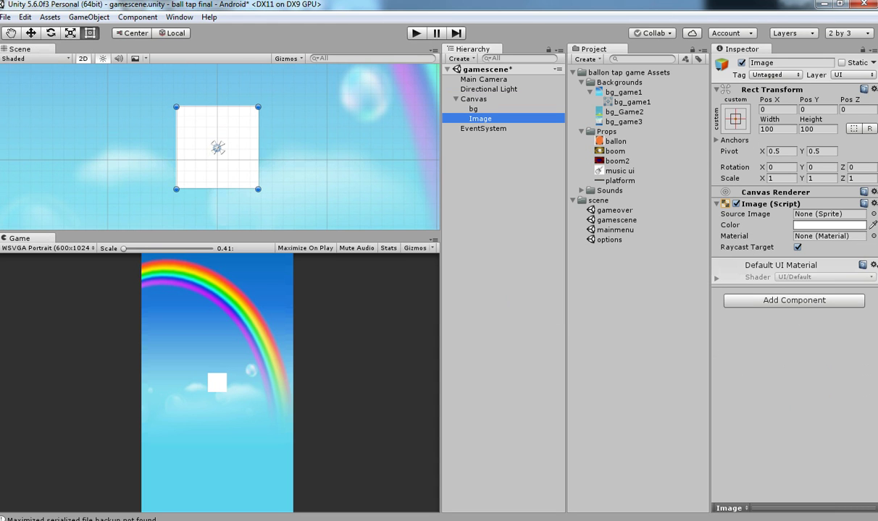
# - Assign the platform sprite as the new Image's source image and set it to its native size
pyautogui.moveTo(619, 181); pyautogui.dragTo(825, 215)
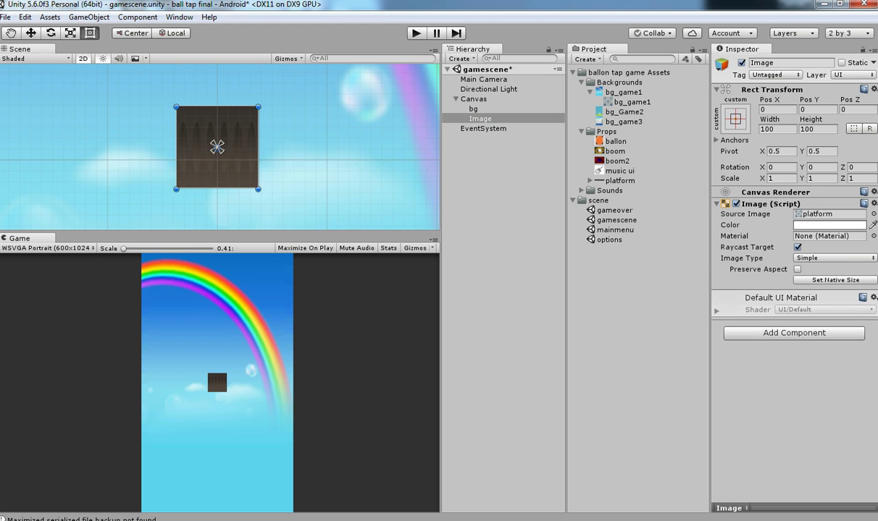
pyautogui.click(835, 280)
pyautogui.press('f')
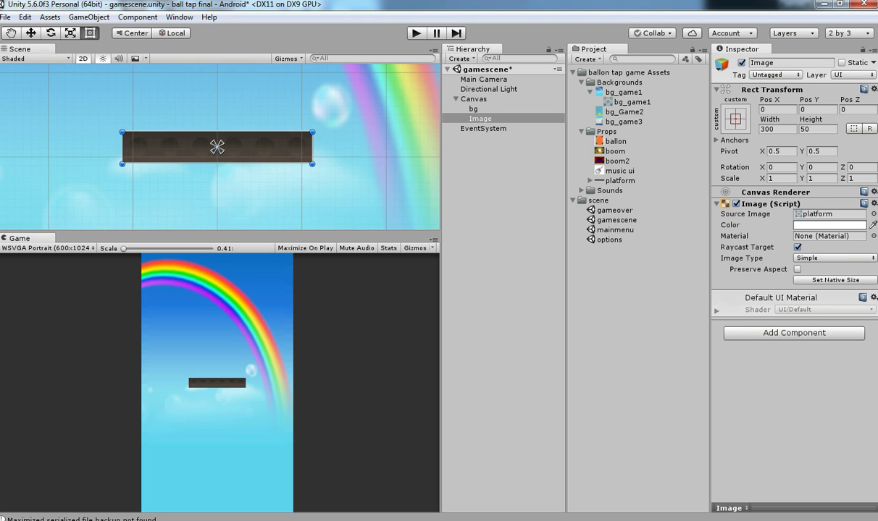
# - Move the platform image straight down to near the bottom of the background, at about Y -614
pyautogui.press('w')
pyautogui.moveTo(218, 99); pyautogui.dragTo(217, 359)
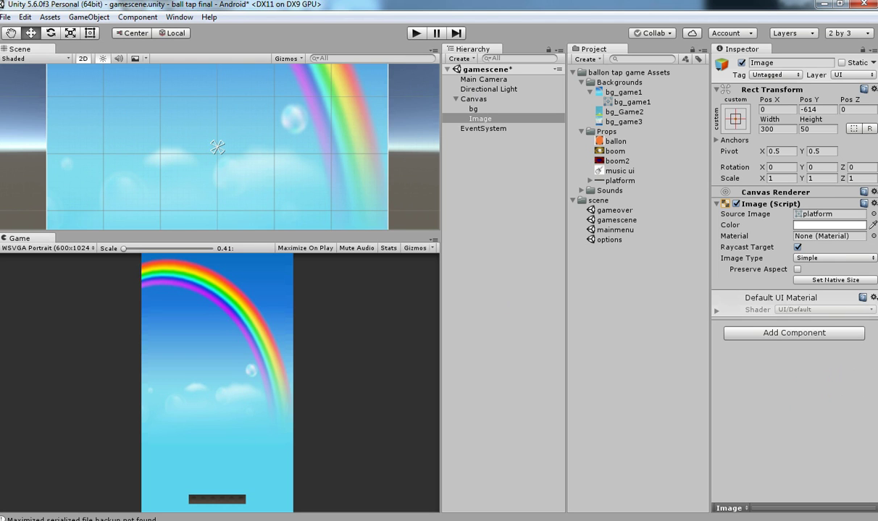
# - Move the platform image down to about Y -637 and anchor it bottom-stretch, with pivot and position also set
pyautogui.press('f')
pyautogui.moveTo(218, 99); pyautogui.dragTo(217, 104)
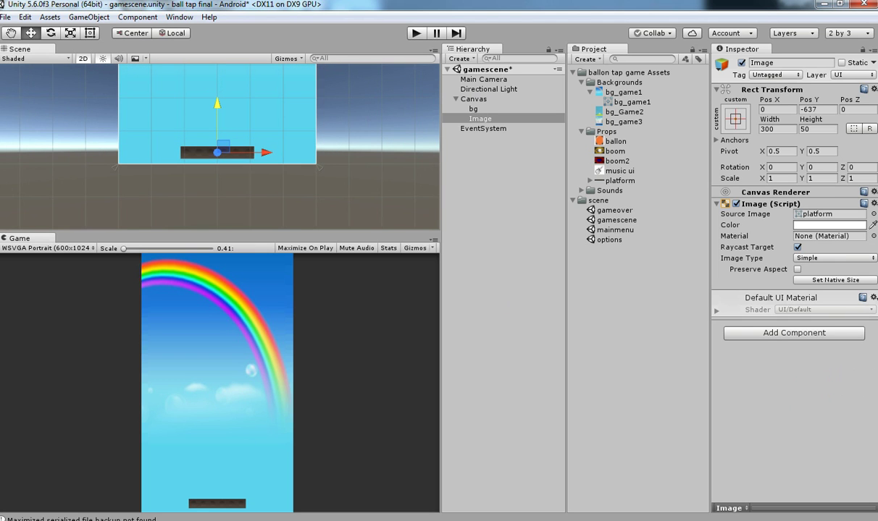
pyautogui.click(90, 33)
pyautogui.scroll(4, 217, 147)
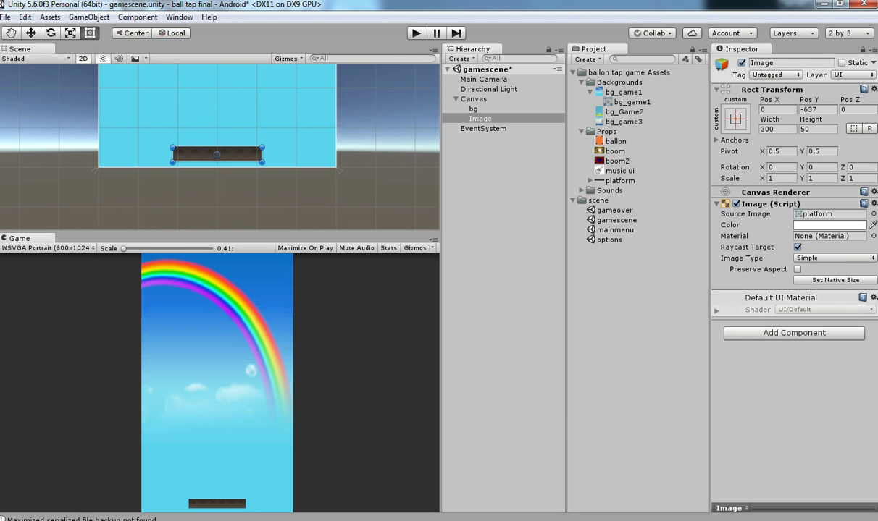
pyautogui.press('q')
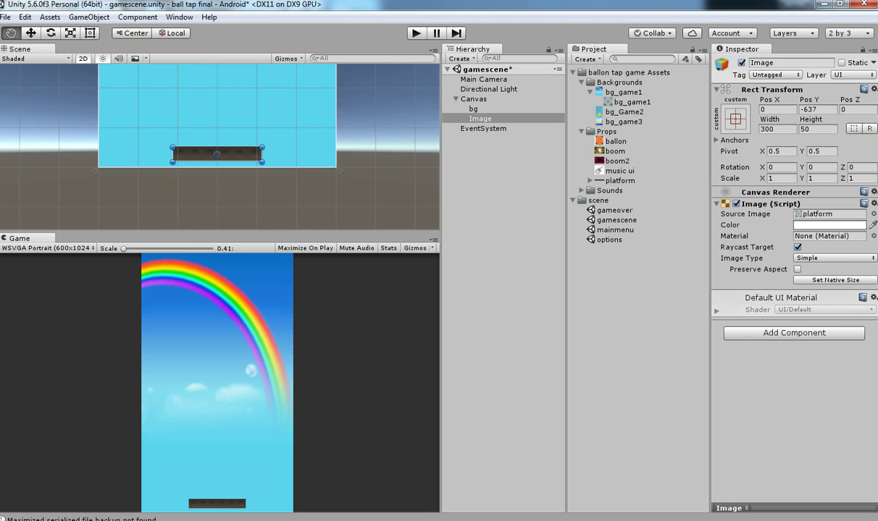
pyautogui.press('t')
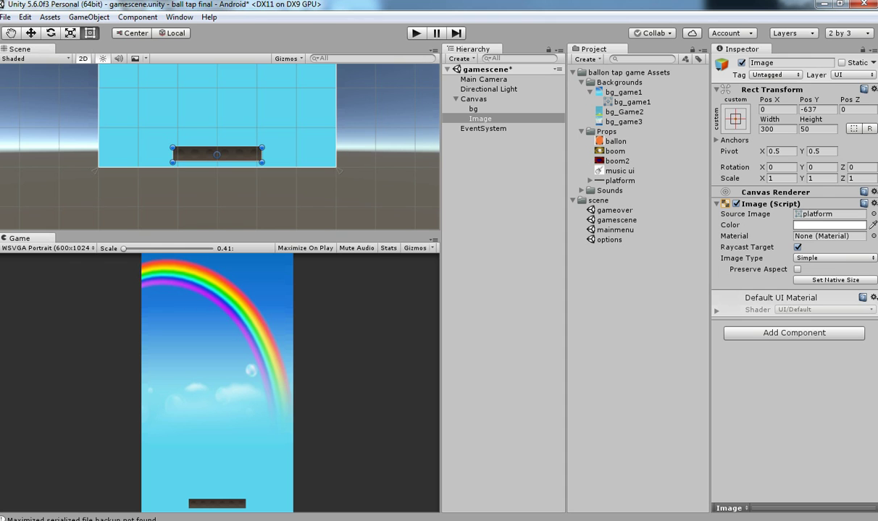
pyautogui.click(735, 119)
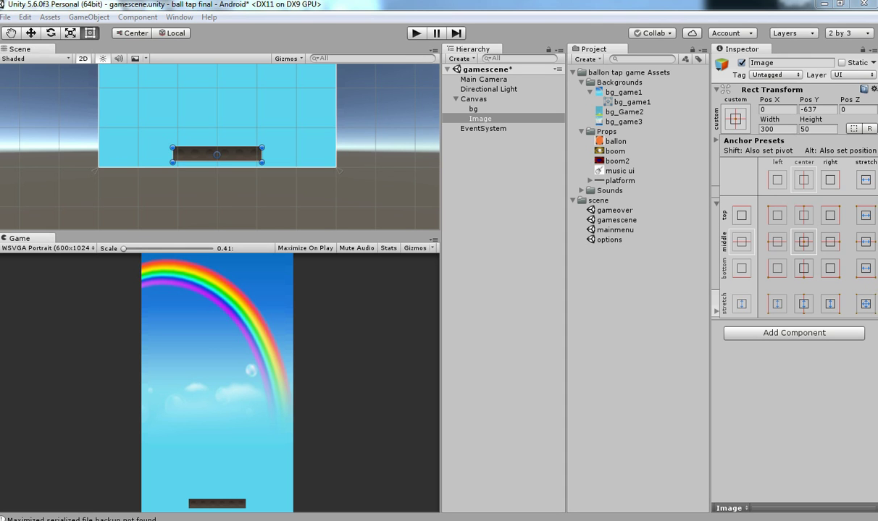
pyautogui.hotkey('shift', 'alt')
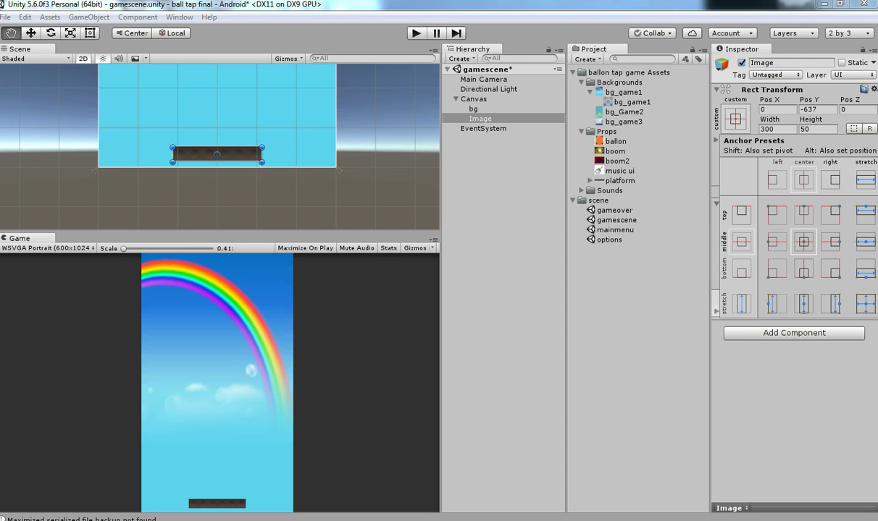
pyautogui.keyDown('alt'); pyautogui.keyDown('shift'); pyautogui.click(865, 267); pyautogui.keyUp('shift'); pyautogui.keyUp('alt')
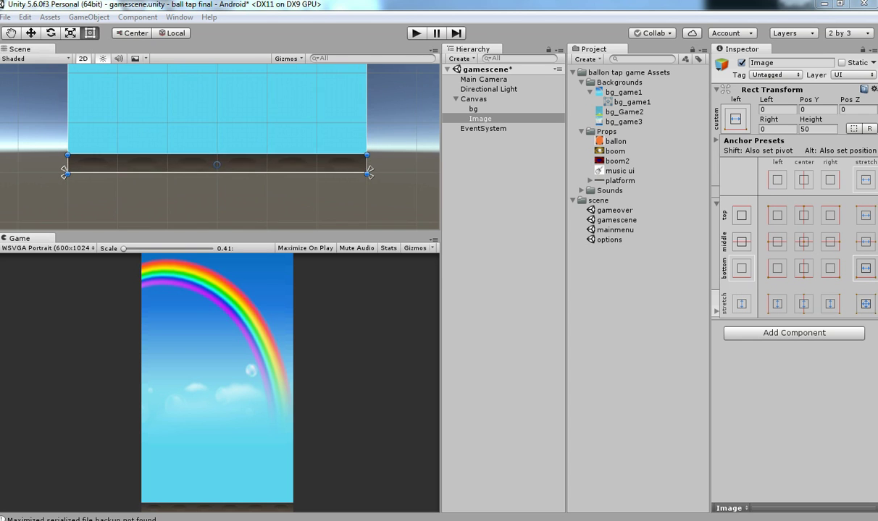
pyautogui.scroll(-4, 217, 147)
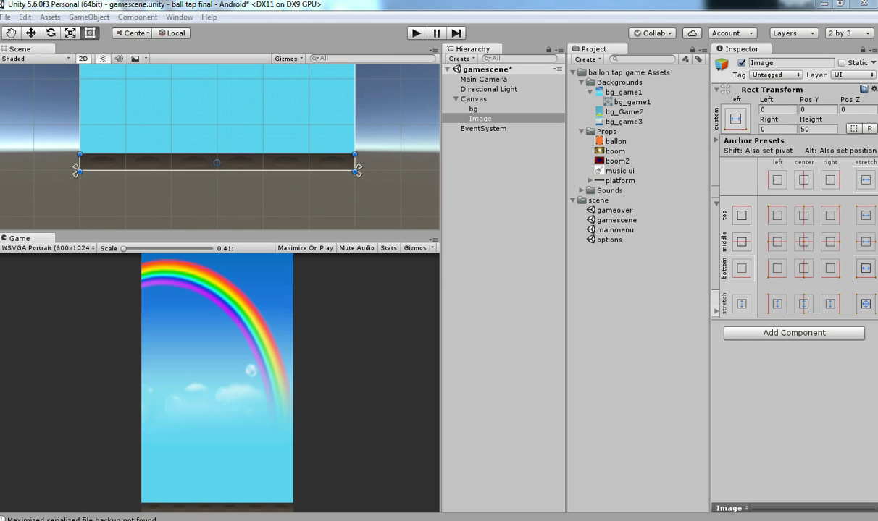
pyautogui.press('Escape')
# - Raise the platform image to about Y 14, scale it uniformly to about 0.93 and save the scene
pyautogui.click(30, 32)
pyautogui.scroll(-3, 218, 116)
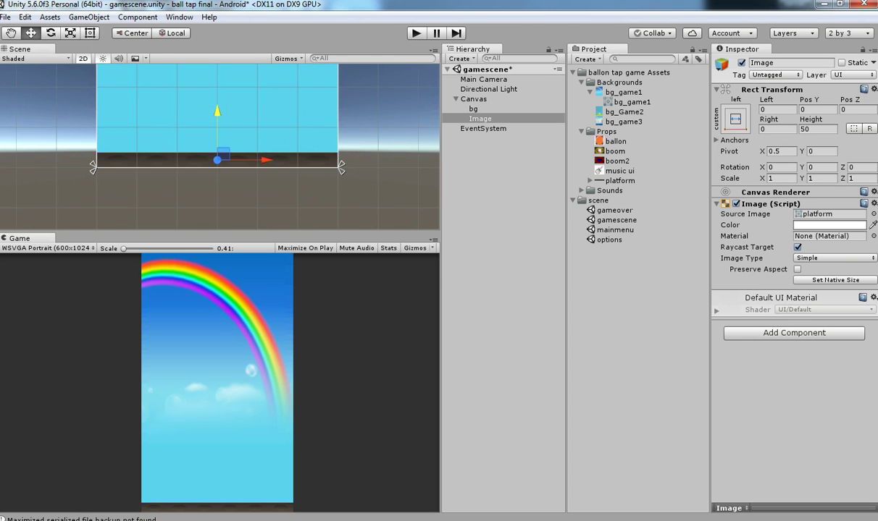
pyautogui.moveTo(217, 111); pyautogui.dragTo(217, 106)
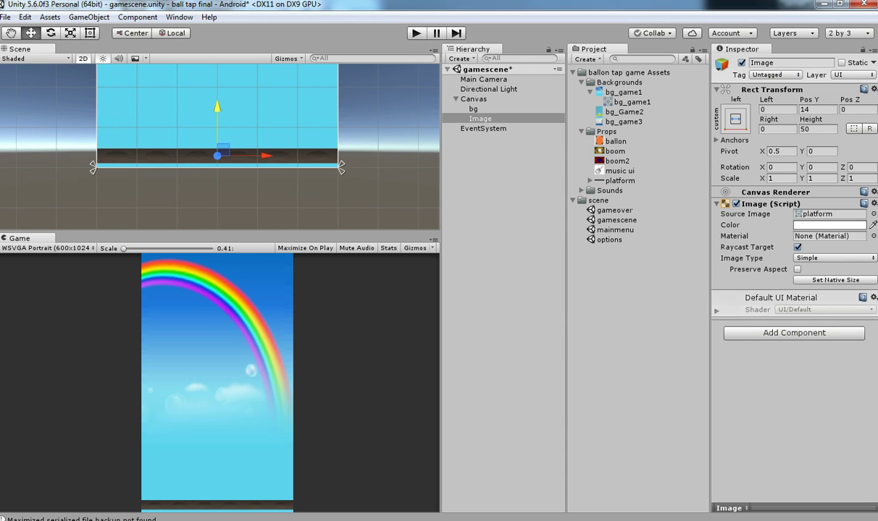
pyautogui.press('r')
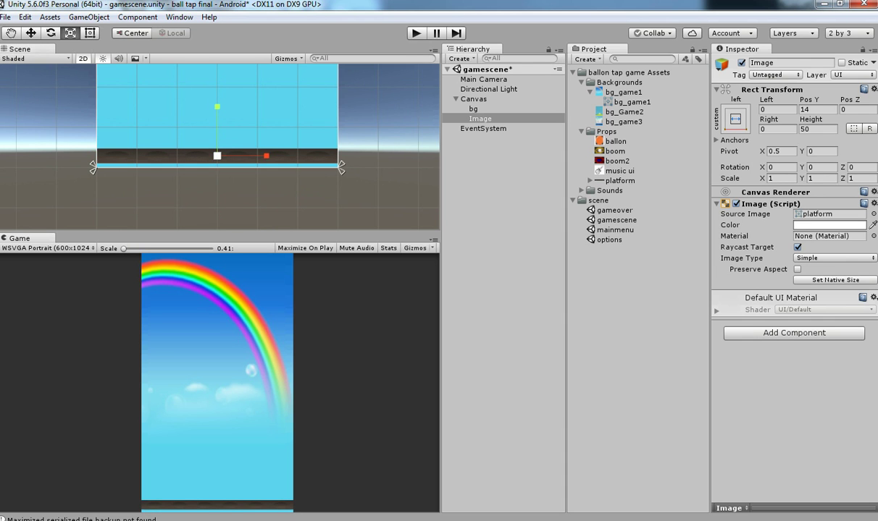
pyautogui.moveTo(217, 155); pyautogui.dragTo(213, 157)
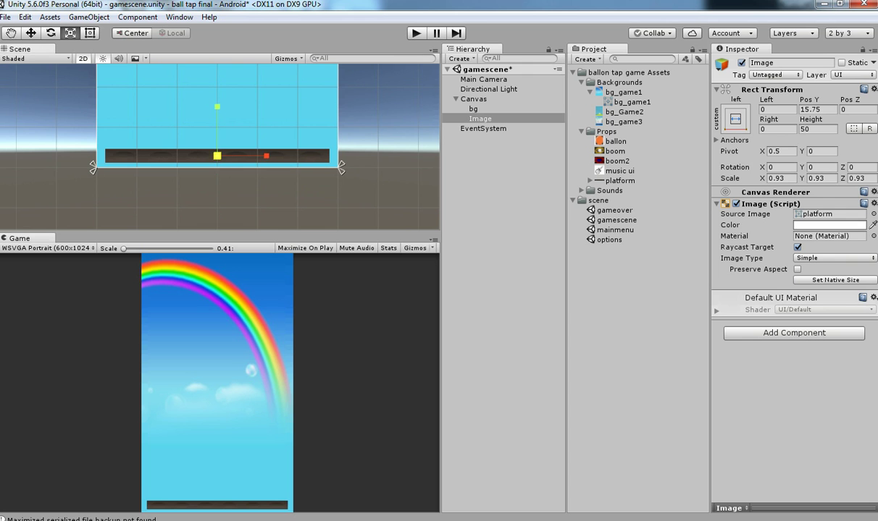
pyautogui.hotkey('ctrl', 's')
# - Rename the platform Image object as platformbottom
pyautogui.doubleClick(484, 129)
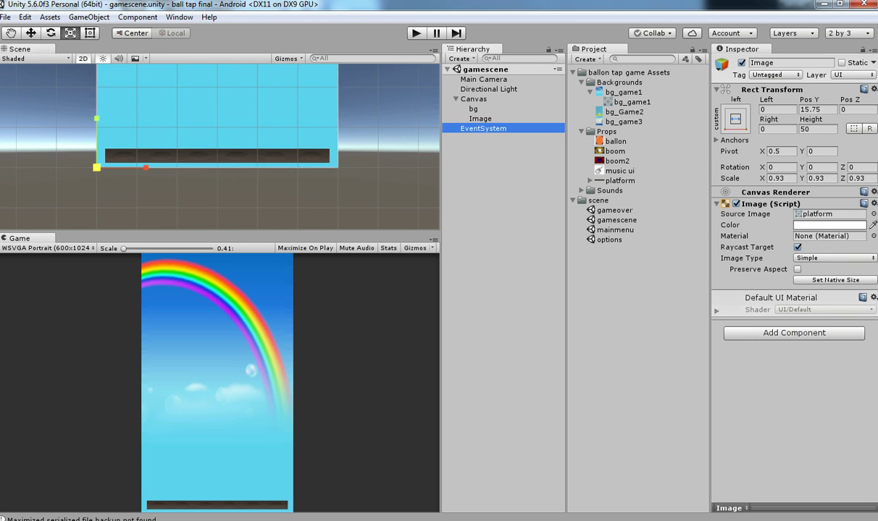
pyautogui.click(790, 63)
pyautogui.doubleClick(480, 118)
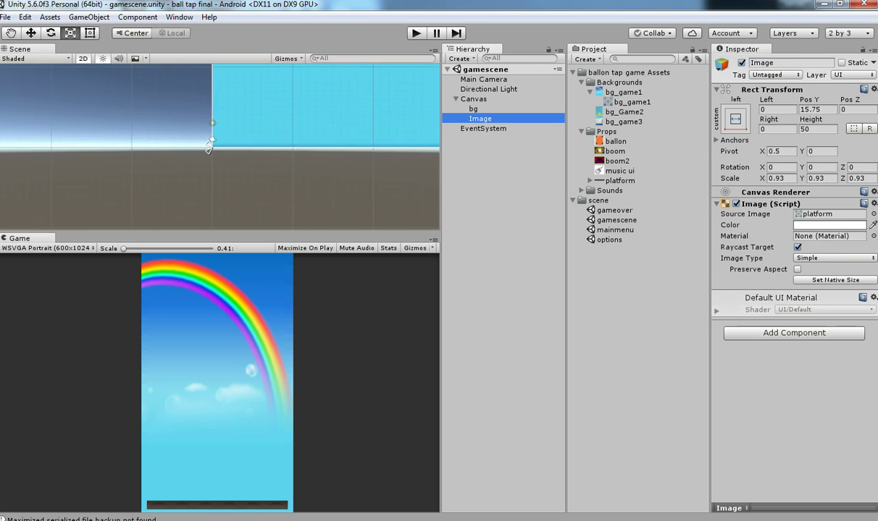
pyautogui.click(789, 63)
pyautogui.write('p')
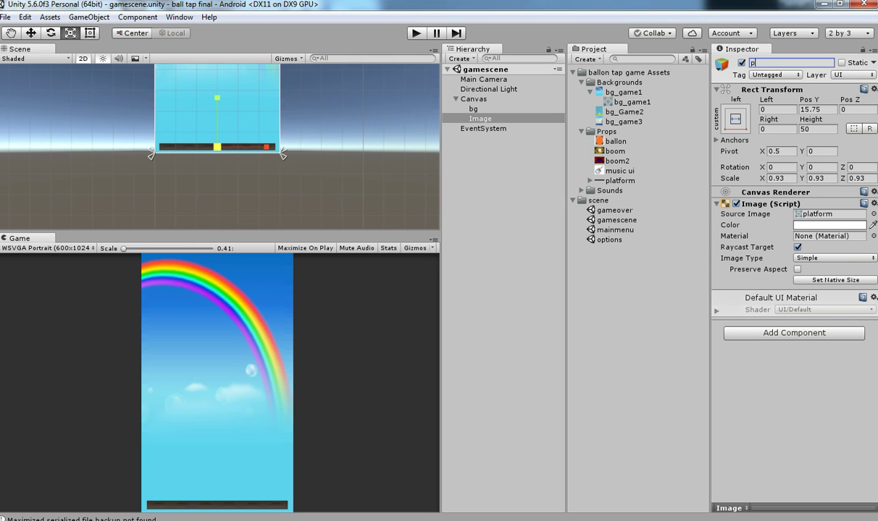
pyautogui.write('latformbottom')
pyautogui.press('Return')
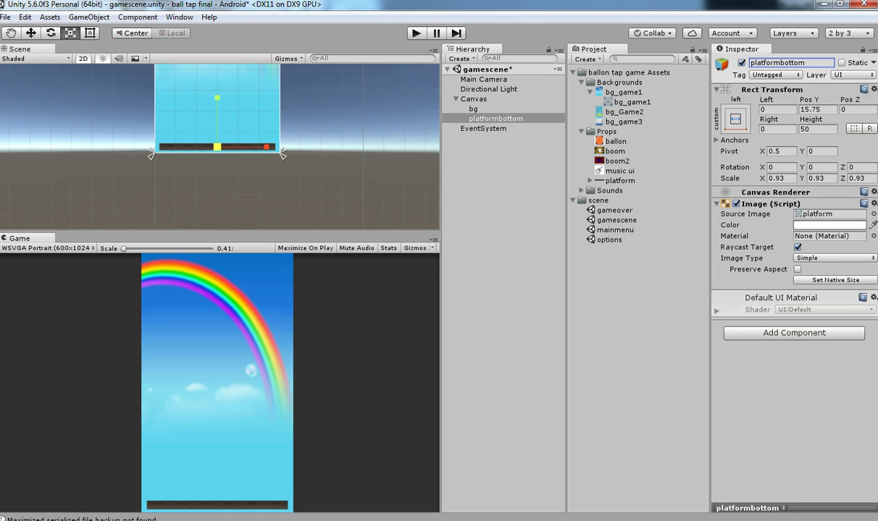
# - Duplicate platformbottom and move the copy straight up to just above the background, at about Y 1371
pyautogui.click(495, 119)
pyautogui.hotkey('ctrl', 'd')
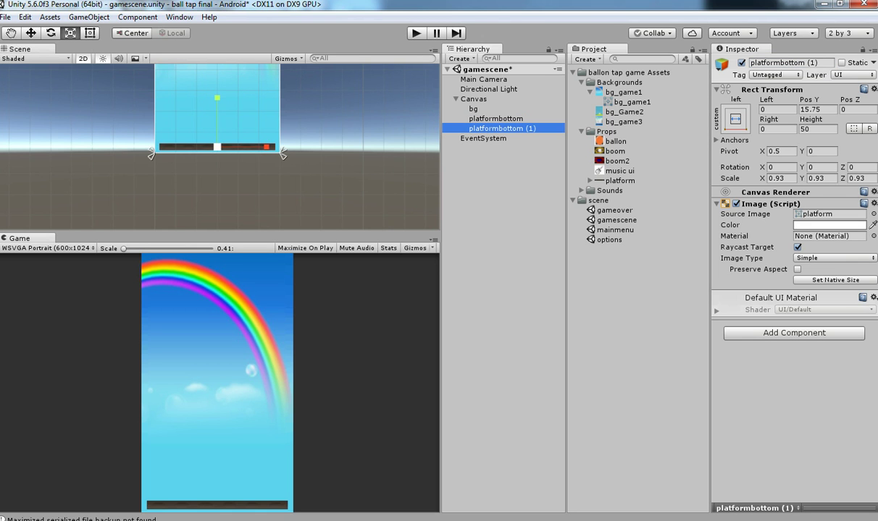
pyautogui.click(30, 33)
pyautogui.scroll(-4, 217, 113)
pyautogui.moveTo(217, 109); pyautogui.dragTo(217, 2)
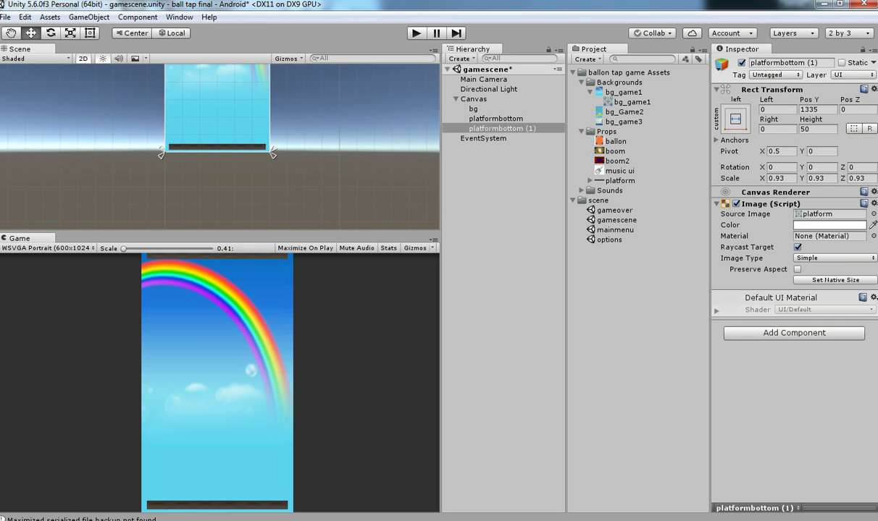
pyautogui.press('f')
pyautogui.moveTo(217, 98); pyautogui.dragTo(217, 92)
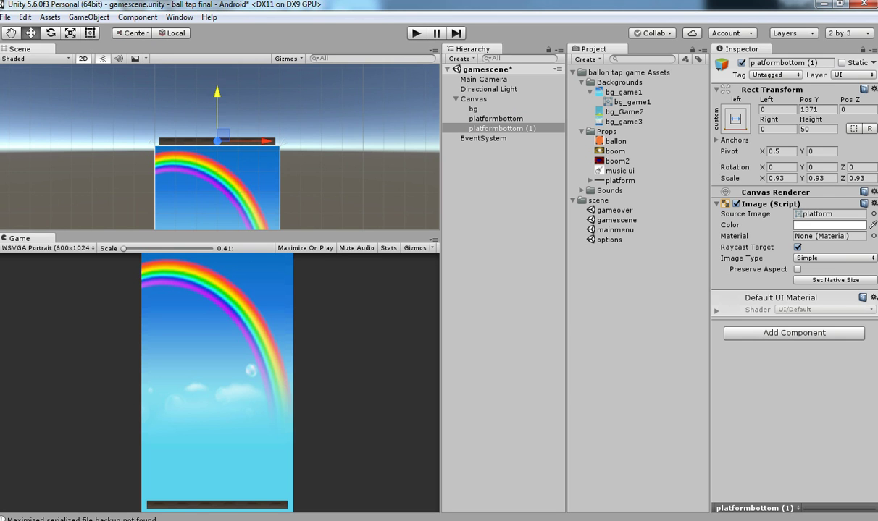
# - Rename the duplicated platform as platformtop and save the scene
pyautogui.scroll(2, 217, 150)
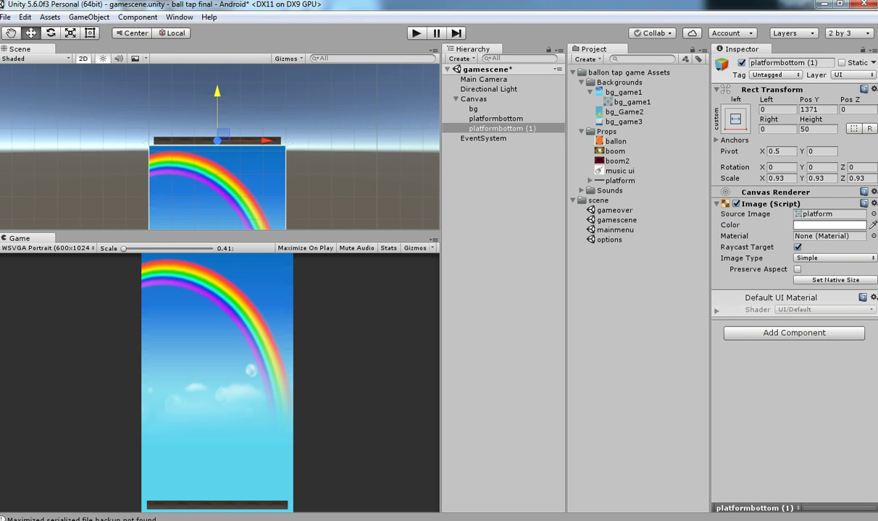
pyautogui.moveTo(819, 63); pyautogui.dragTo(781, 63)
pyautogui.write('top')
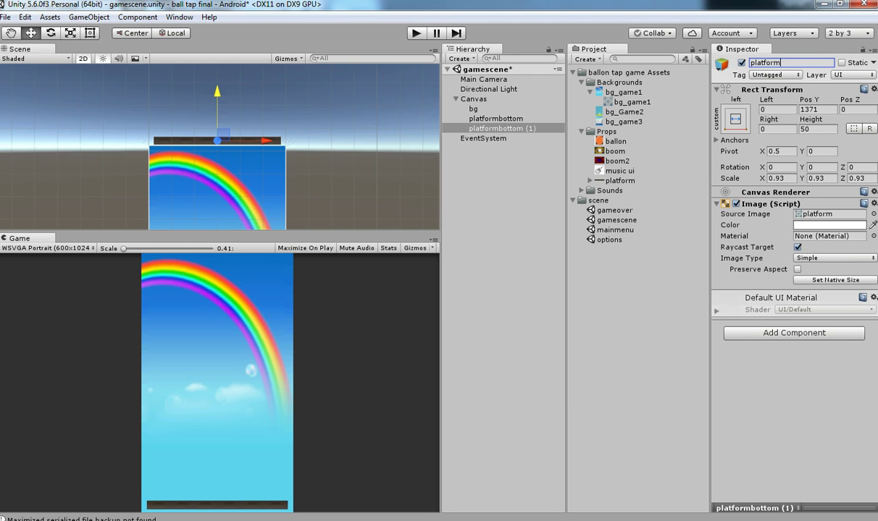
pyautogui.press('Return')
pyautogui.hotkey('ctrl', 's')
# - Move platformtop up to about Y 1393 and anchor it top-stretch, with pivot and position also set
pyautogui.moveTo(217, 92); pyautogui.dragTo(218, 87)
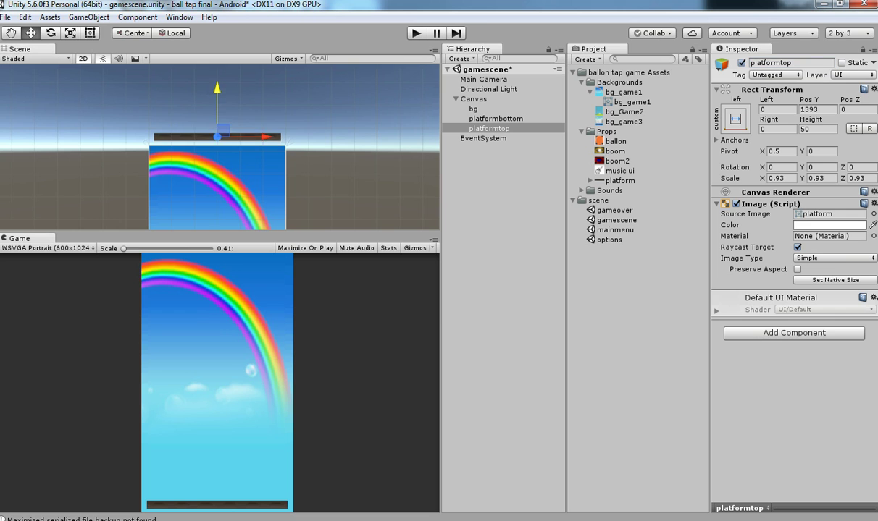
pyautogui.press('t')
pyautogui.scroll(-4, 217, 147)
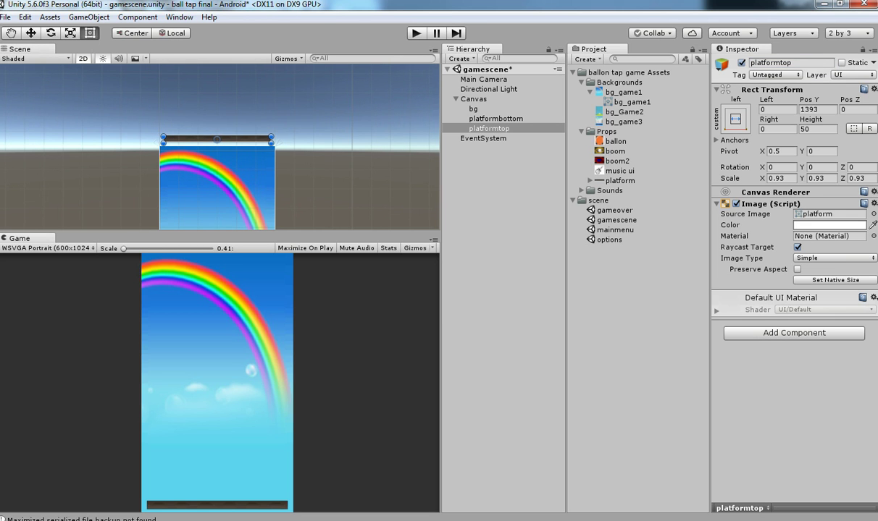
pyautogui.keyDown('alt'); pyautogui.click(735, 118); pyautogui.keyUp('alt')
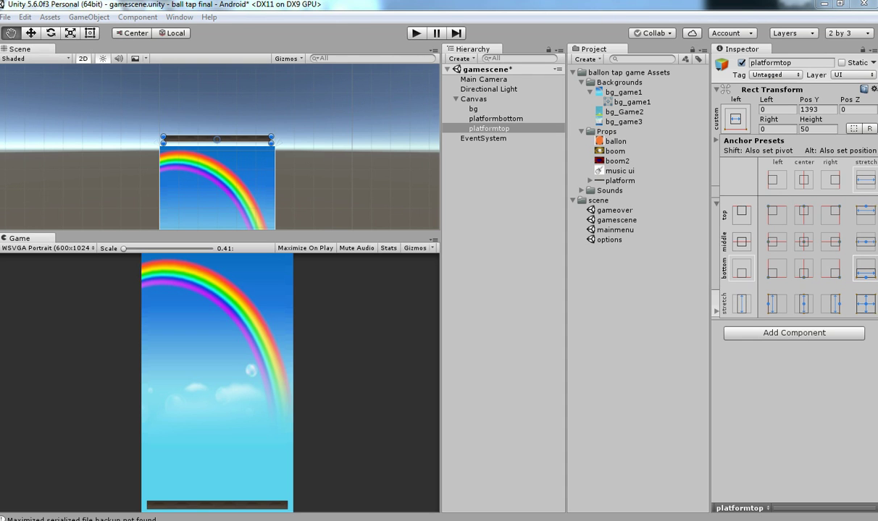
pyautogui.keyDown('alt'); pyautogui.keyDown('shift'); pyautogui.click(866, 215); pyautogui.keyUp('shift'); pyautogui.keyUp('alt')
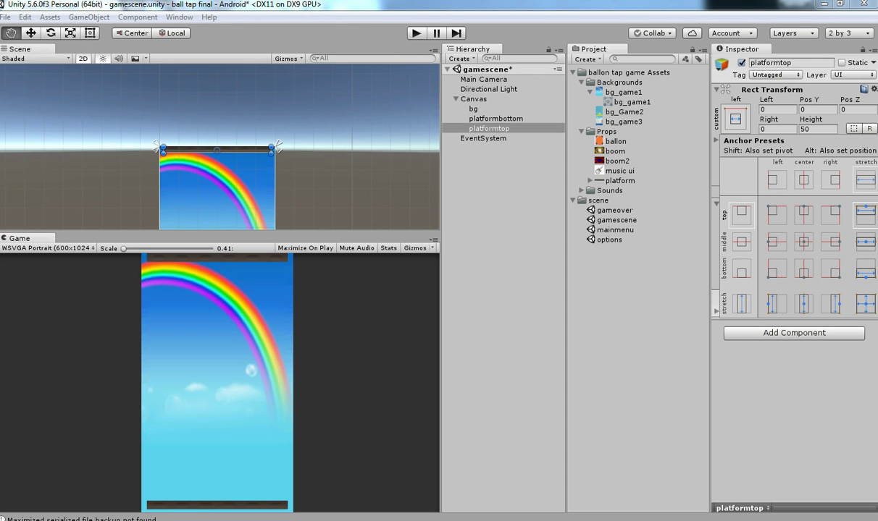
pyautogui.scroll(1, 270, 172)
pyautogui.click(270, 172)
# - Raise platformtop above the Canvas's upper edge to about Y 78 and save the scene
pyautogui.press('w')
pyautogui.moveTo(207, 100); pyautogui.dragTo(207, 84)
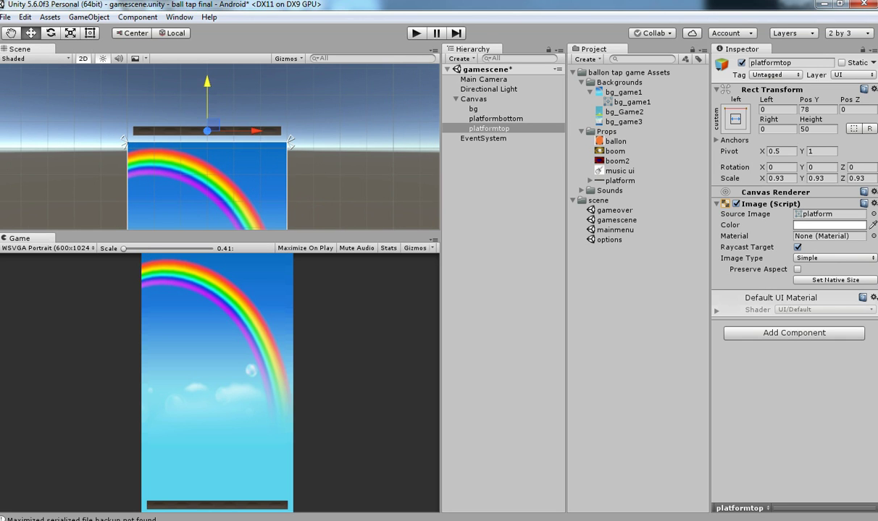
pyautogui.hotkey('ctrl', 's')
# - Check the platform layout in the Game view at WVGA Portrait (480x800) and at 16:10 Portrait (10:16), and frame the bg image
pyautogui.click(48, 248)
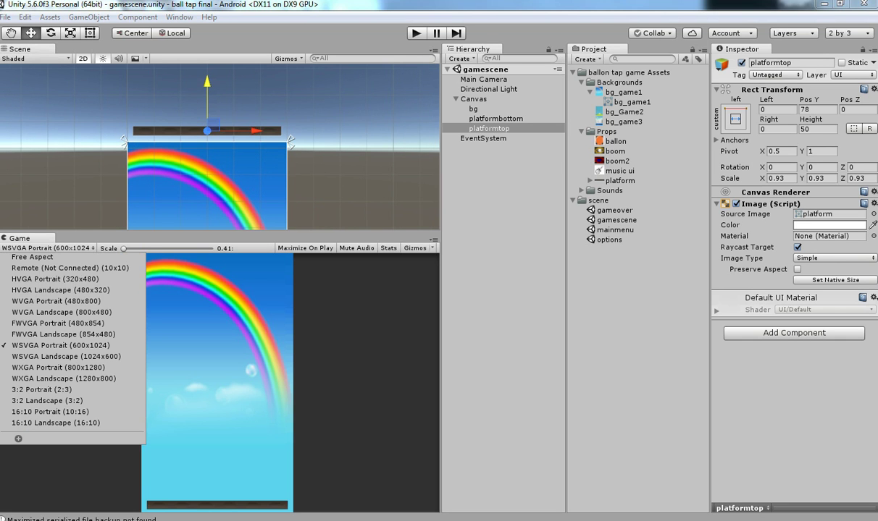
pyautogui.click(57, 301)
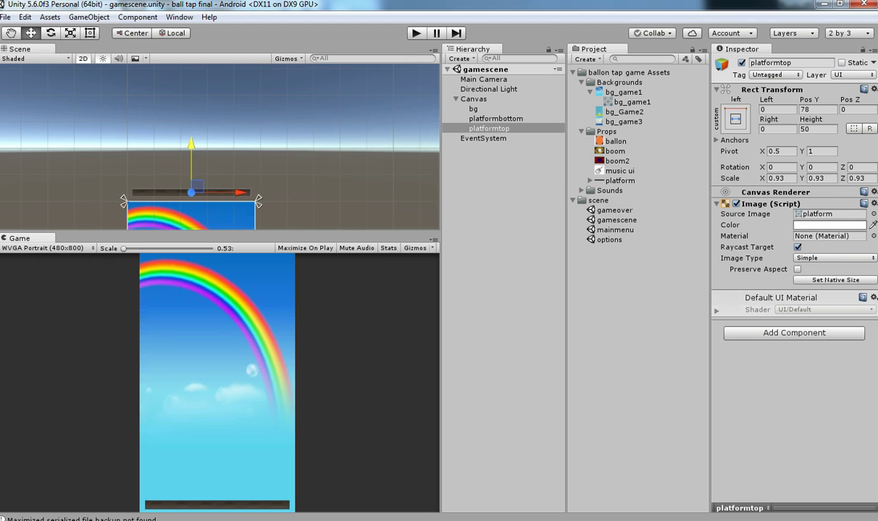
pyautogui.click(51, 249)
pyautogui.click(57, 412)
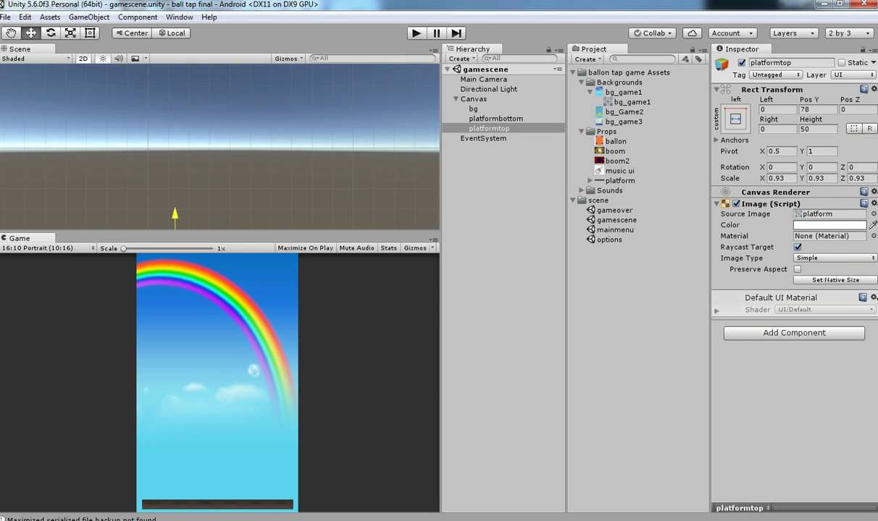
pyautogui.doubleClick(473, 109)
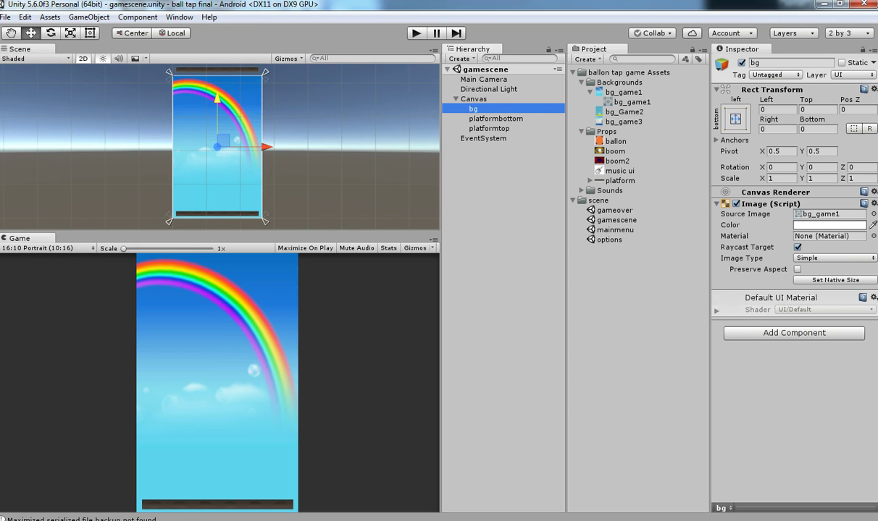
# - Add a UI Image for the balloon as a child of the Canvas and frame it in the Scene view
pyautogui.rightClick(481, 100)
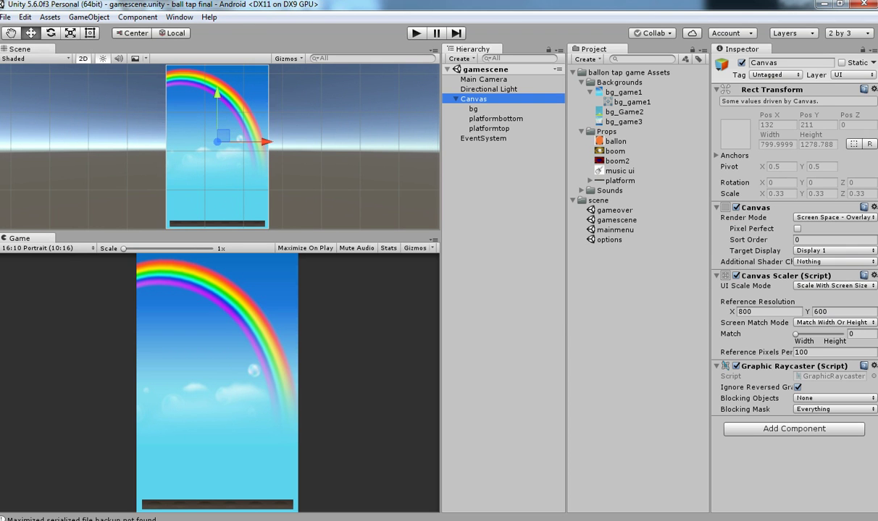
pyautogui.moveTo(516, 286)
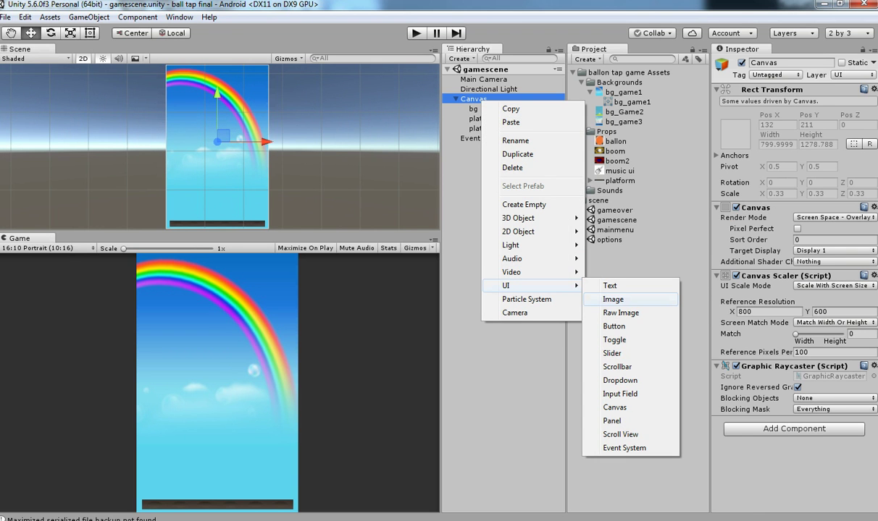
pyautogui.click(613, 299)
pyautogui.press('f')
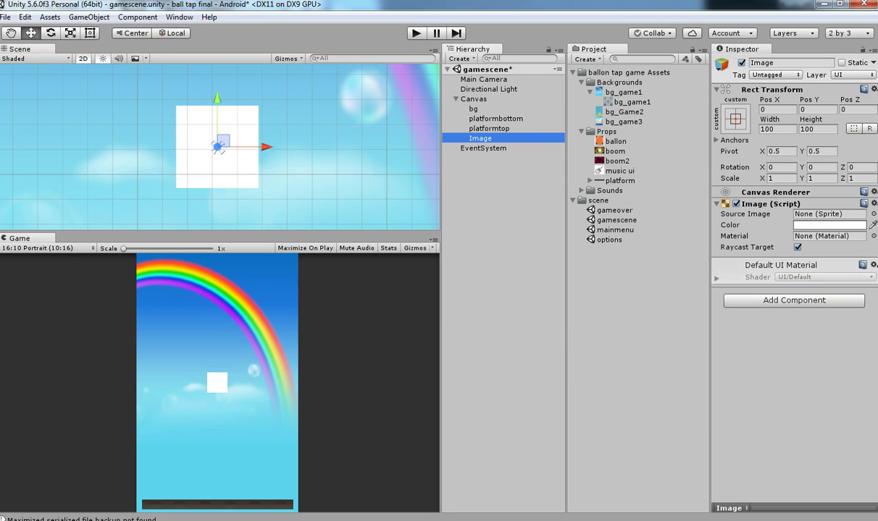
# - Assign the ballon sprite as the new Image's source image and set it to its native size
pyautogui.moveTo(615, 141); pyautogui.dragTo(828, 214)
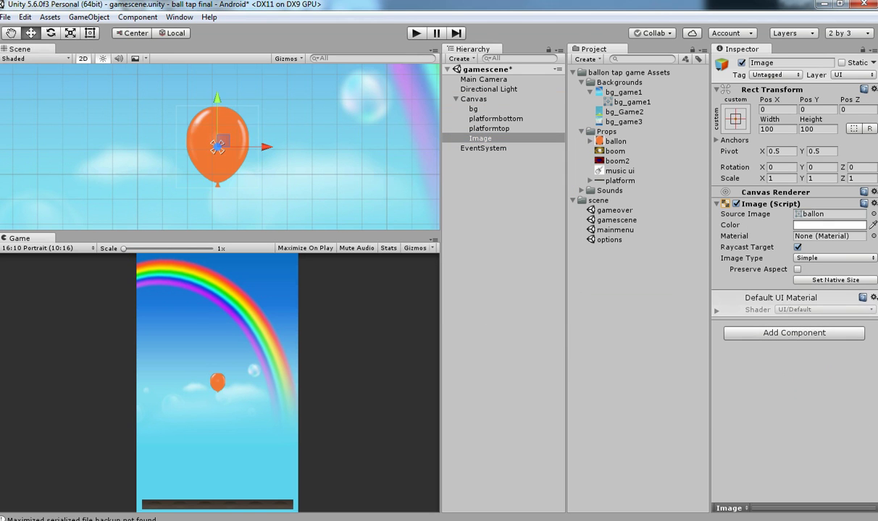
pyautogui.scroll(-3, 217, 148)
pyautogui.click(835, 280)
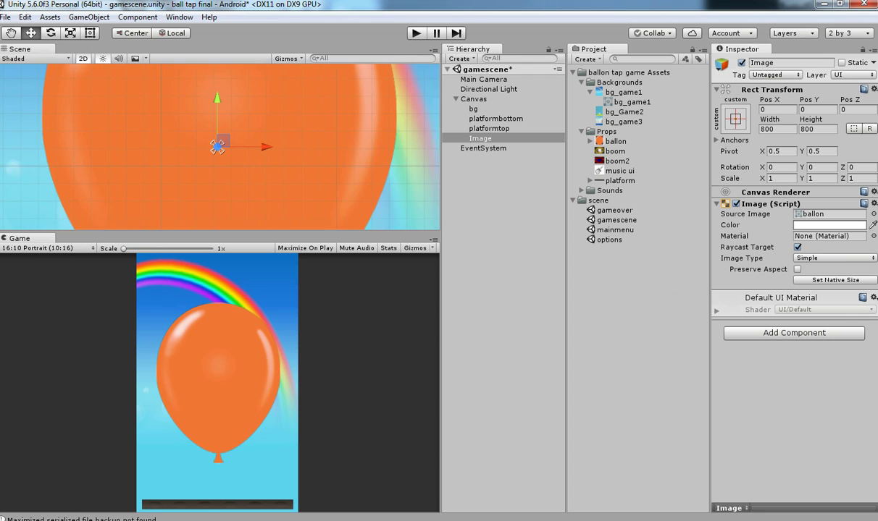
# - Scale the balloon Image down uniformly to about 0.333 and save the scene
pyautogui.press('r')
pyautogui.moveTo(217, 147)
pyautogui.mouseDown()
pyautogui.moveTo(189, 147)
pyautogui.moveTo(217, 147)
pyautogui.mouseUp()
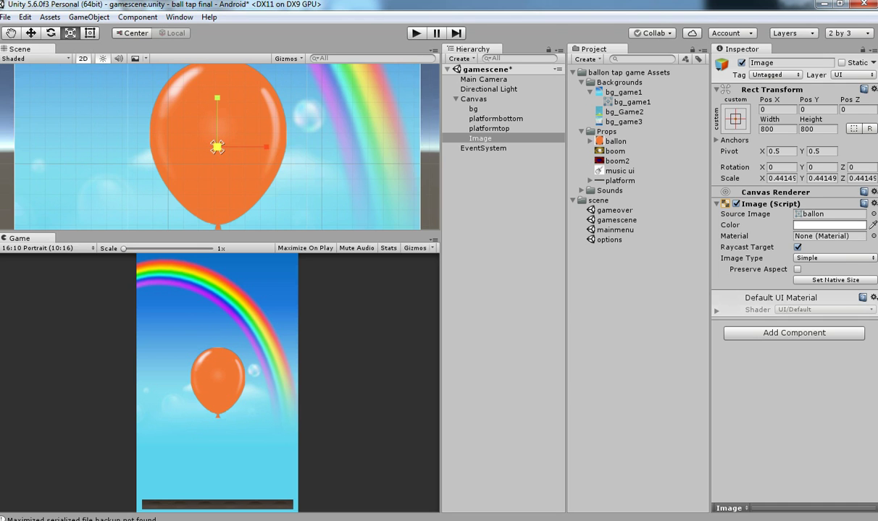
pyautogui.press('t')
pyautogui.scroll(-1, 217, 147)
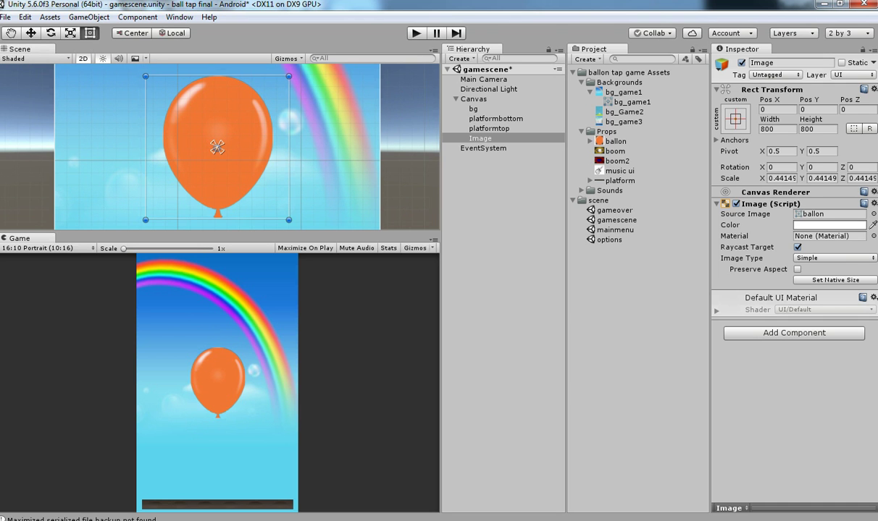
pyautogui.press('r')
pyautogui.moveTo(217, 147); pyautogui.dragTo(222, 147)
pyautogui.scroll(3, 217, 147)
pyautogui.hotkey('ctrl', 's')
pyautogui.press('t')
pyautogui.scroll(-1, 218, 147)
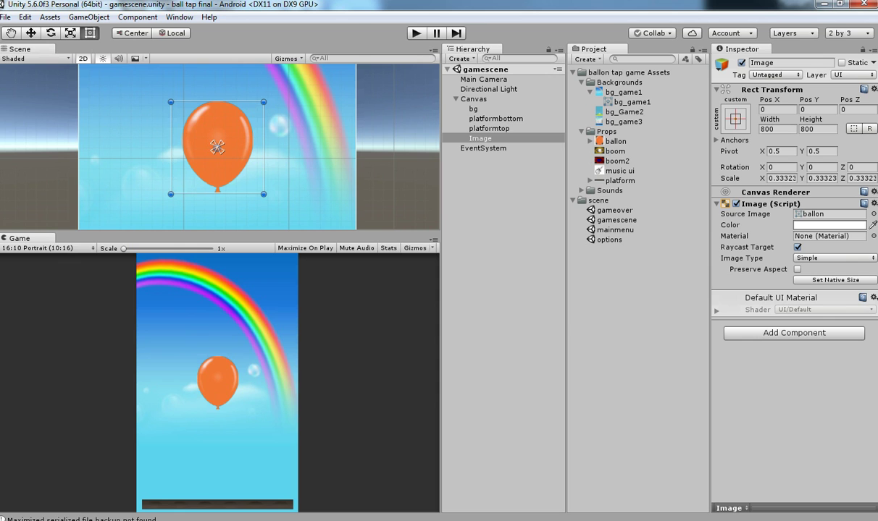
# - Rename the balloon's Image object as balloon, save the scene and frame it in the Scene view
pyautogui.click(480, 138)
pyautogui.click(791, 63)
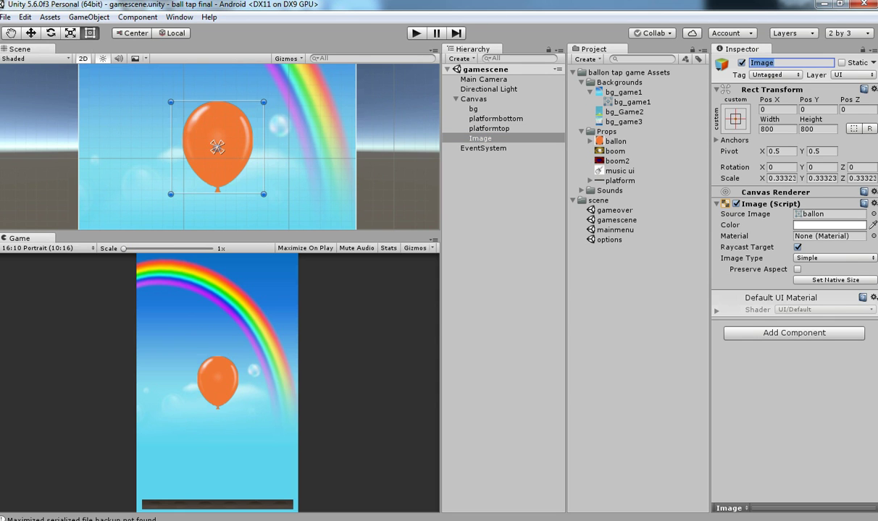
pyautogui.write('balloon')
pyautogui.press('Return')
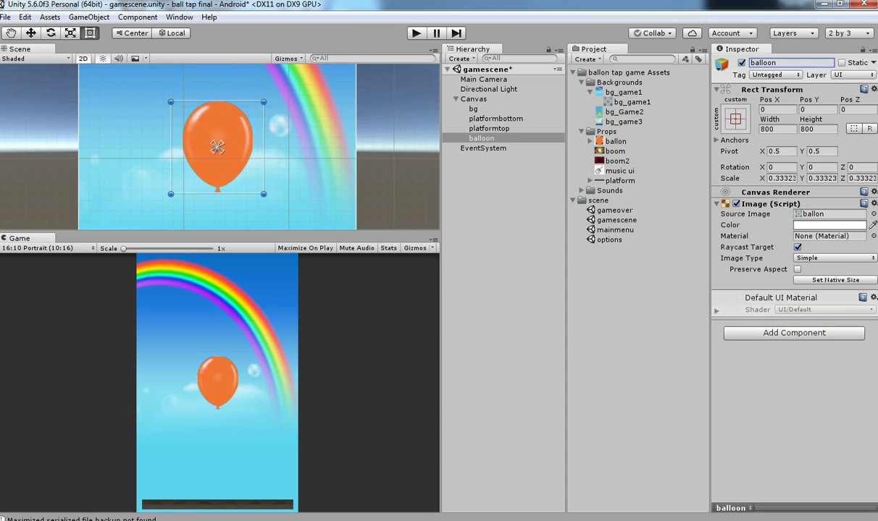
pyautogui.hotkey('ctrl', 's')
pyautogui.doubleClick(481, 139)
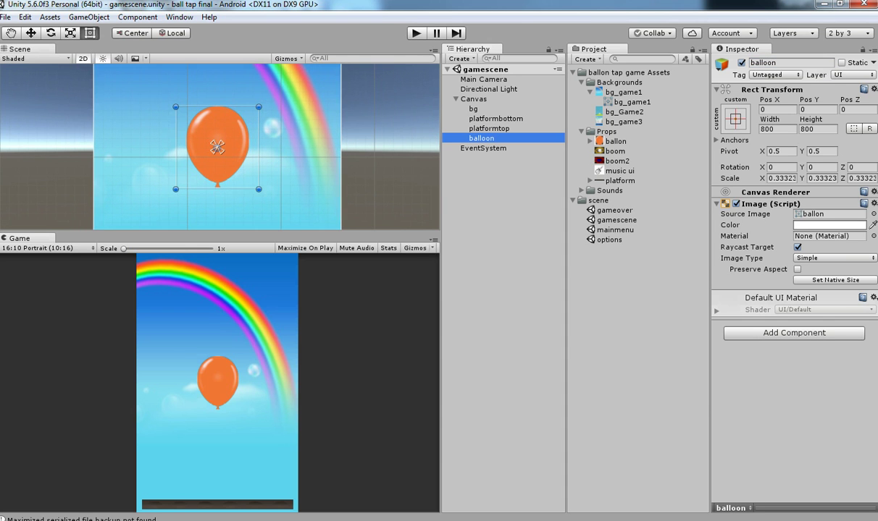
# - Add a UI Text as a child of the Canvas and set its text to 0
pyautogui.click(474, 100)
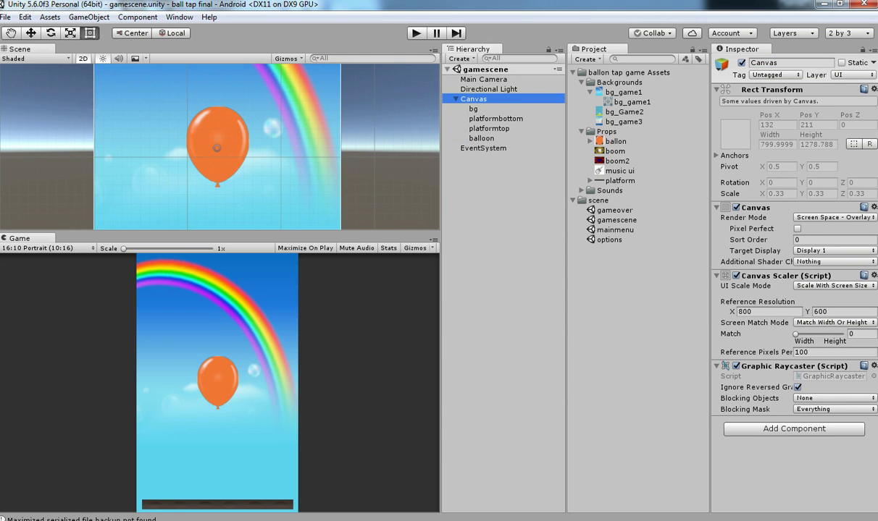
pyautogui.rightClick(484, 99)
pyautogui.moveTo(510, 284)
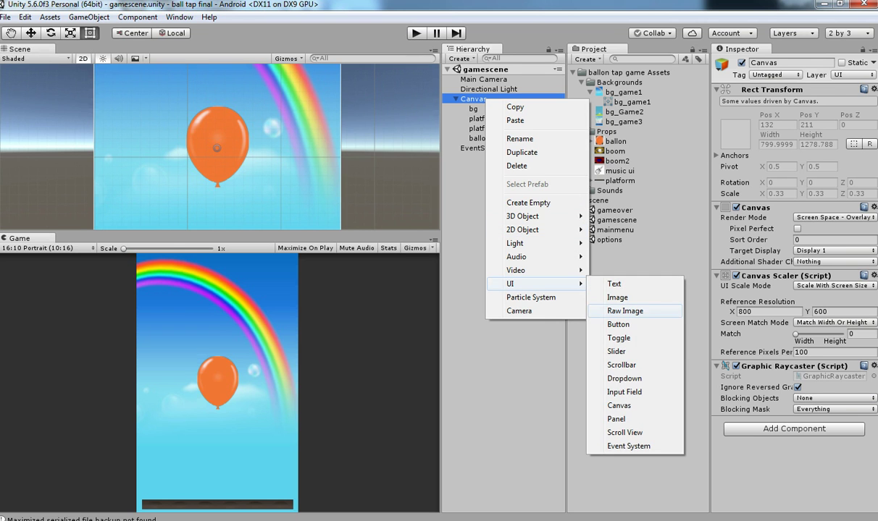
pyautogui.click(614, 284)
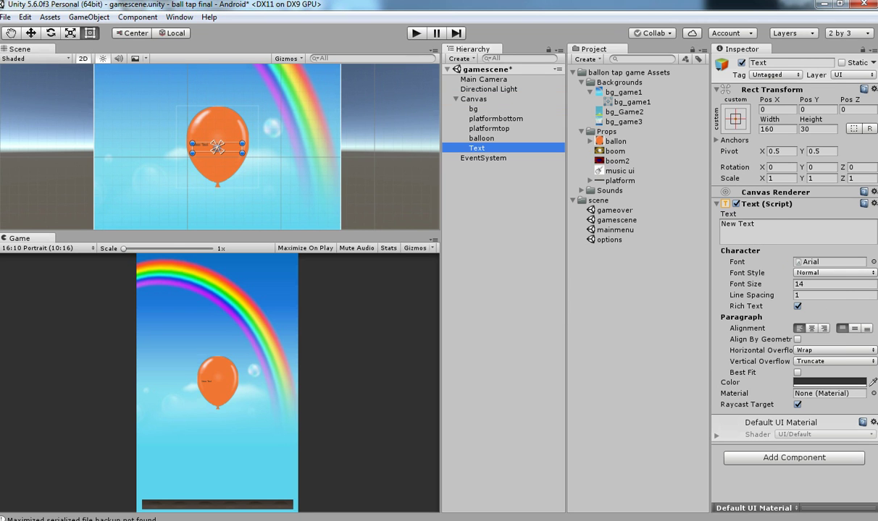
pyautogui.click(765, 227)
pyautogui.write('0')
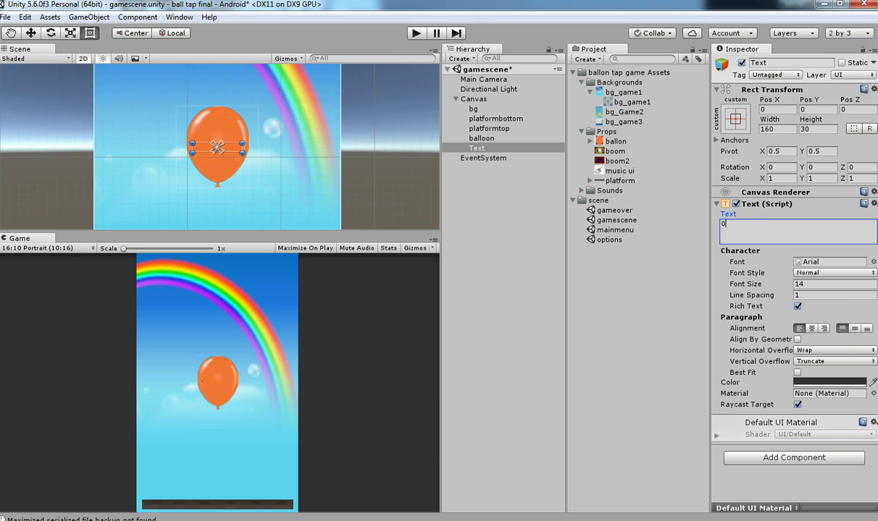
# - Move the Text up above the balloon and anchor it to the Canvas's top center, setting its pivot and position too
pyautogui.click(31, 33)
pyautogui.scroll(-4, 220, 147)
pyautogui.moveTo(217, 99); pyautogui.dragTo(218, 52)
pyautogui.press('f')
pyautogui.moveTo(217, 99); pyautogui.dragTo(217, 8)
pyautogui.press('f')
pyautogui.click(735, 118)
pyautogui.hotkey('alt', 'shift')
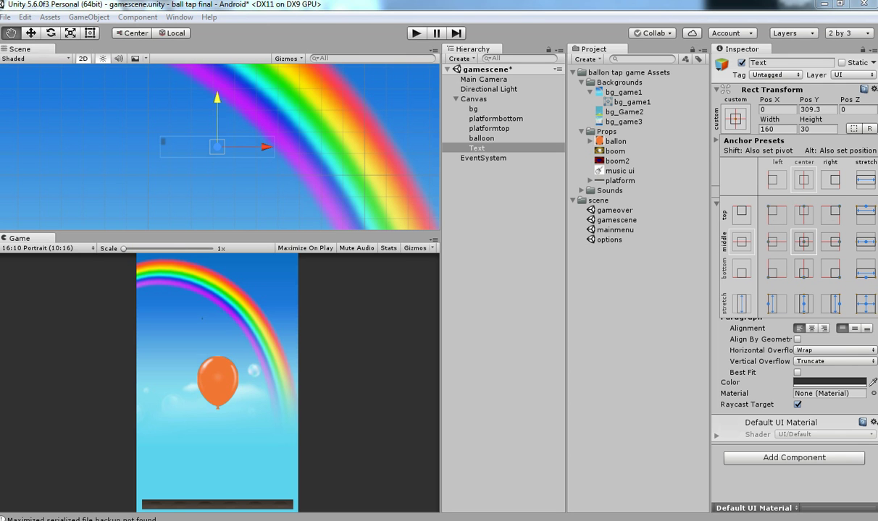
pyautogui.keyDown('alt'); pyautogui.keyDown('shift'); pyautogui.doubleClick(804, 215); pyautogui.keyUp('shift'); pyautogui.keyUp('alt')
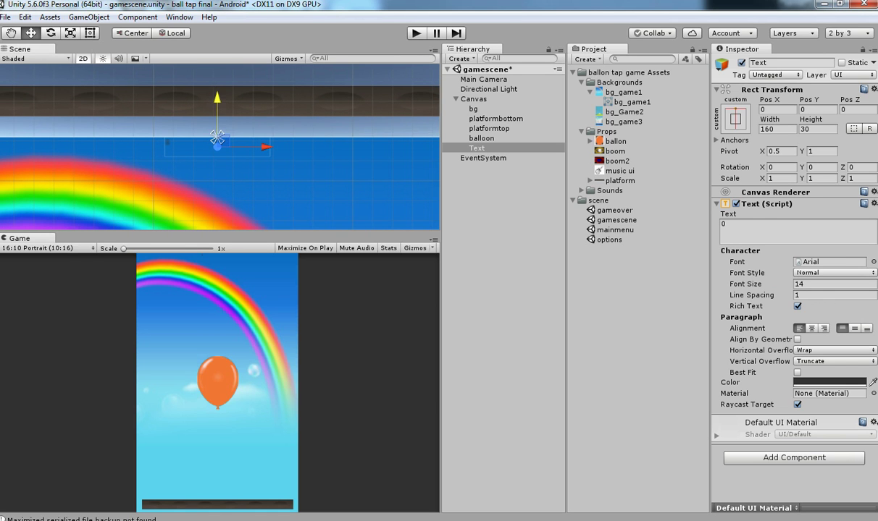
# - Center the Text horizontally and vertically, enable Best Fit and make its color black
pyautogui.click(811, 329)
pyautogui.click(855, 329)
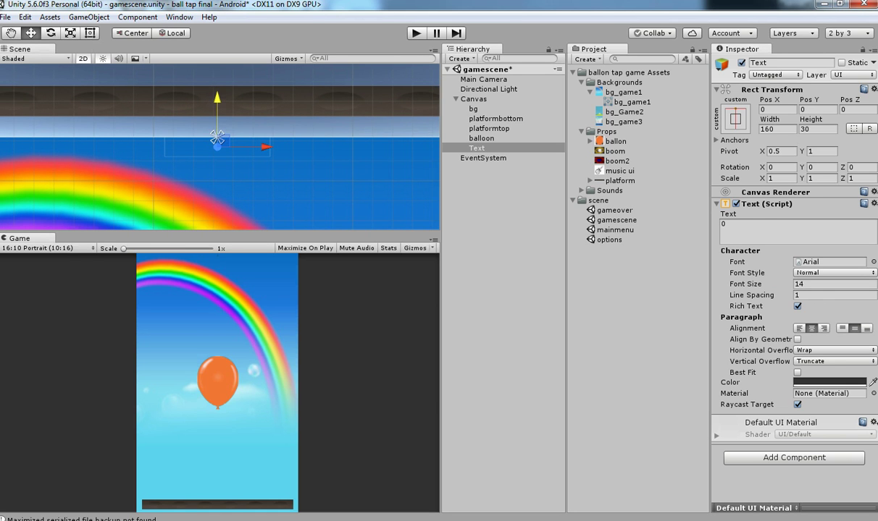
pyautogui.click(798, 372)
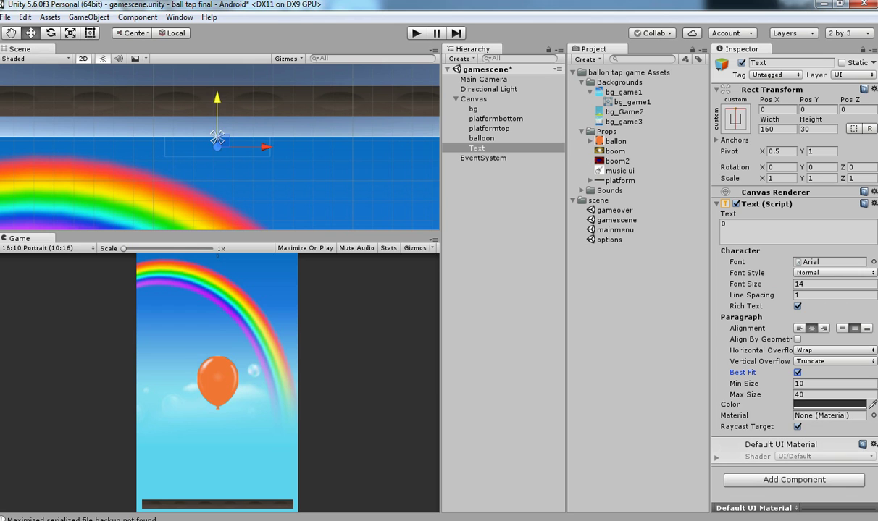
pyautogui.click(829, 404)
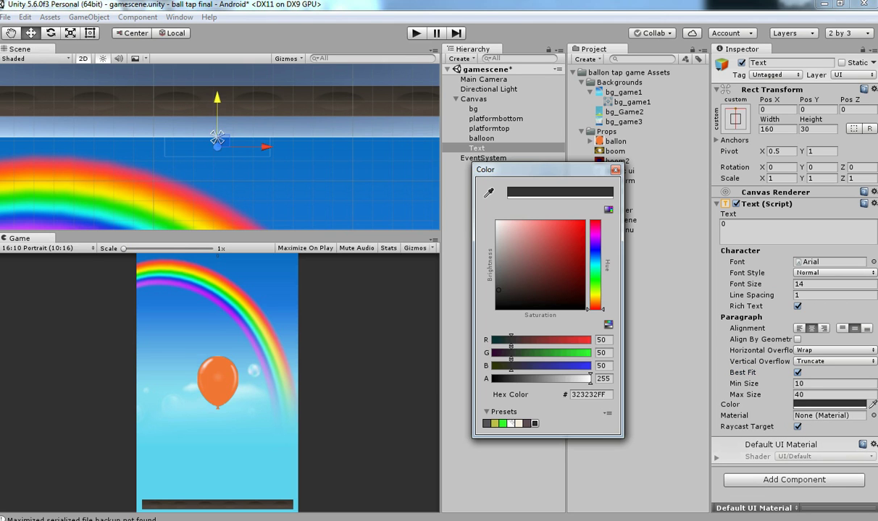
pyautogui.moveTo(499, 291); pyautogui.dragTo(495, 311)
pyautogui.click(615, 170)
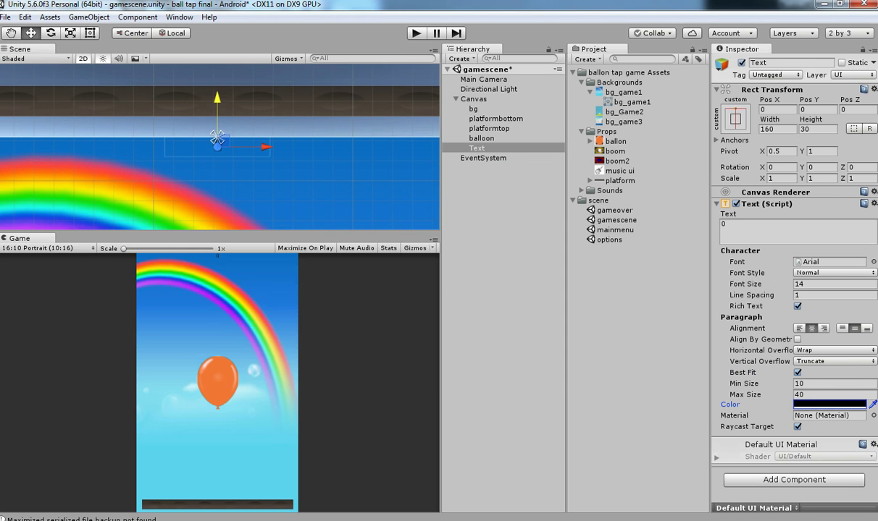
# - Enlarge the Text's box to about 176 by 141 with a Best Fit maximum size of 123, and save the scene
pyautogui.moveTo(744, 395); pyautogui.dragTo(760, 395)
pyautogui.click(89, 34)
pyautogui.scroll(-5, 218, 147)
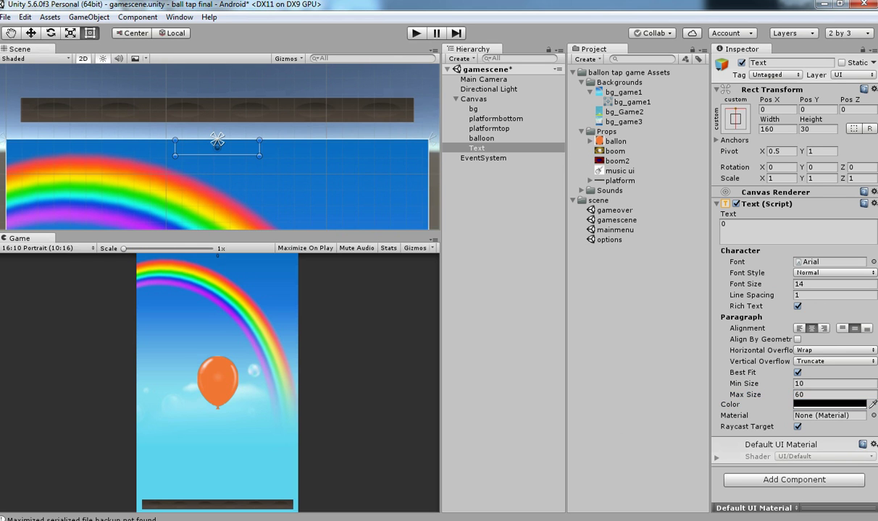
pyautogui.moveTo(259, 155); pyautogui.dragTo(268, 215)
pyautogui.click(746, 394)
pyautogui.moveTo(746, 395); pyautogui.dragTo(789, 394)
pyautogui.hotkey('ctrl', 's')
# - Add a UI Image to the Canvas and reorder it before Text so that it draws behind the 0
pyautogui.click(474, 99)
pyautogui.rightClick(482, 100)
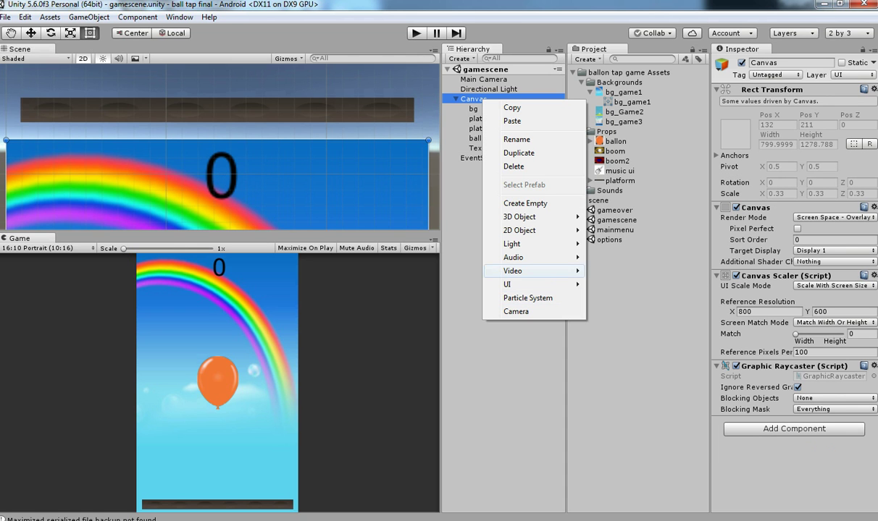
pyautogui.moveTo(521, 284)
pyautogui.click(614, 298)
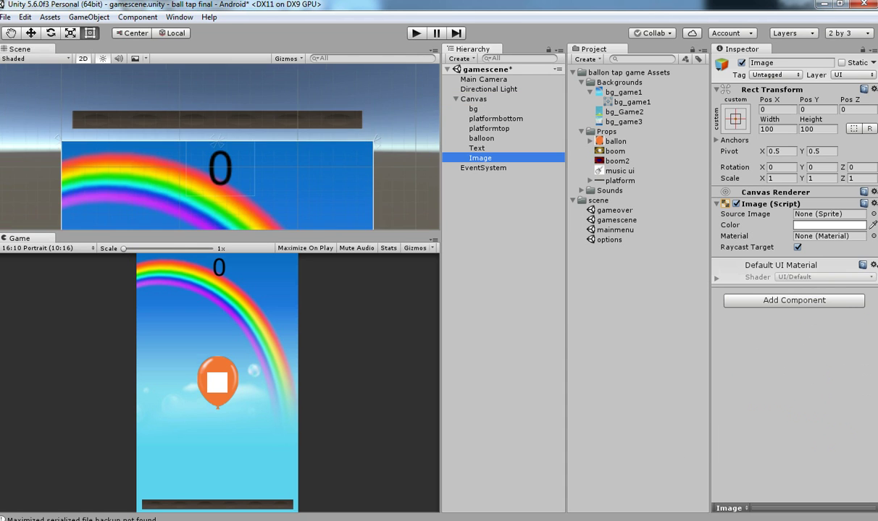
pyautogui.moveTo(480, 158); pyautogui.dragTo(480, 143)
pyautogui.click(477, 158)
pyautogui.doubleClick(478, 158)
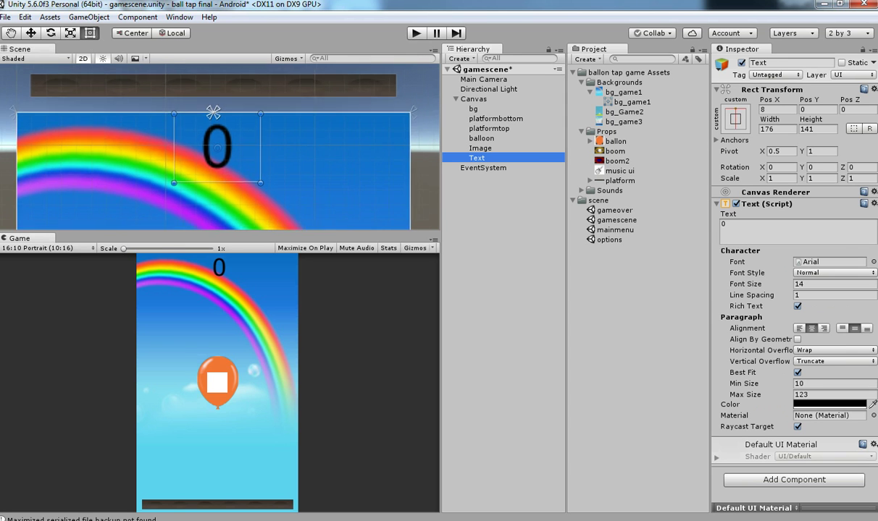
# - Move the new white Image up behind the 0 to about Y 575
pyautogui.doubleClick(480, 147)
pyautogui.scroll(-15, 218, 148)
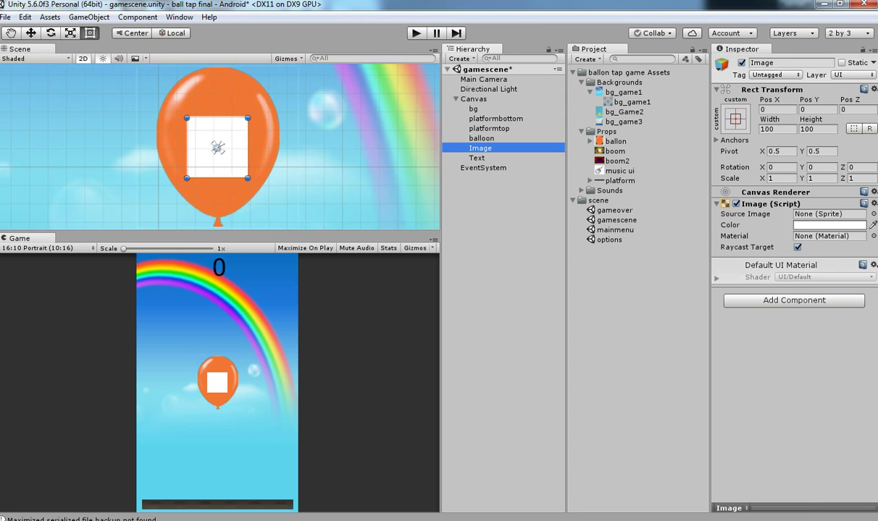
pyautogui.click(30, 33)
pyautogui.scroll(-20, 218, 147)
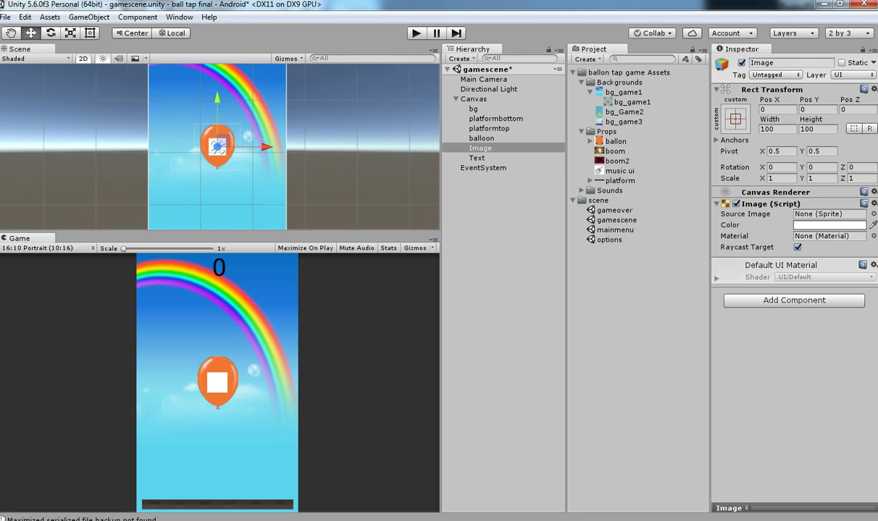
pyautogui.moveTo(217, 133); pyautogui.dragTo(217, 73)
pyautogui.scroll(12, 217, 73)
# - Resize the white Image to about 146 by 127 and reposition it around the 0
pyautogui.click(90, 32)
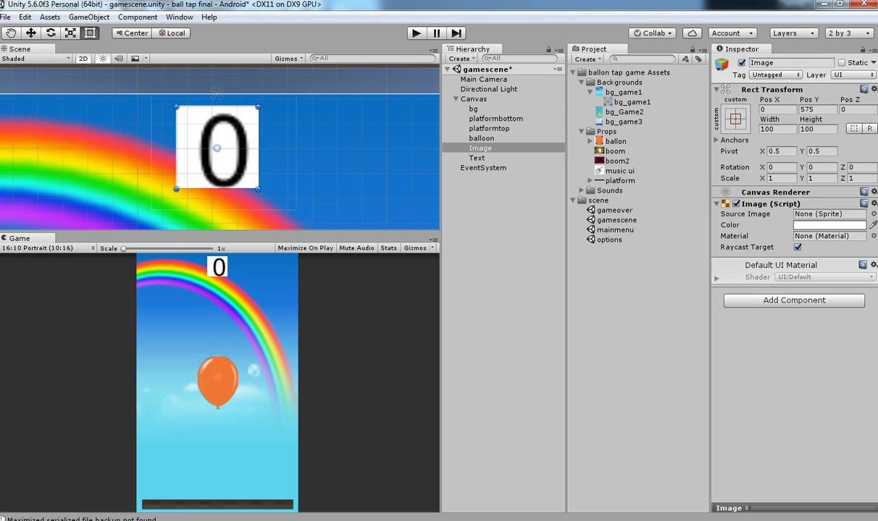
pyautogui.scroll(-6, 217, 148)
pyautogui.moveTo(247, 178); pyautogui.dragTo(275, 194)
pyautogui.moveTo(229, 156); pyautogui.dragTo(219, 145)
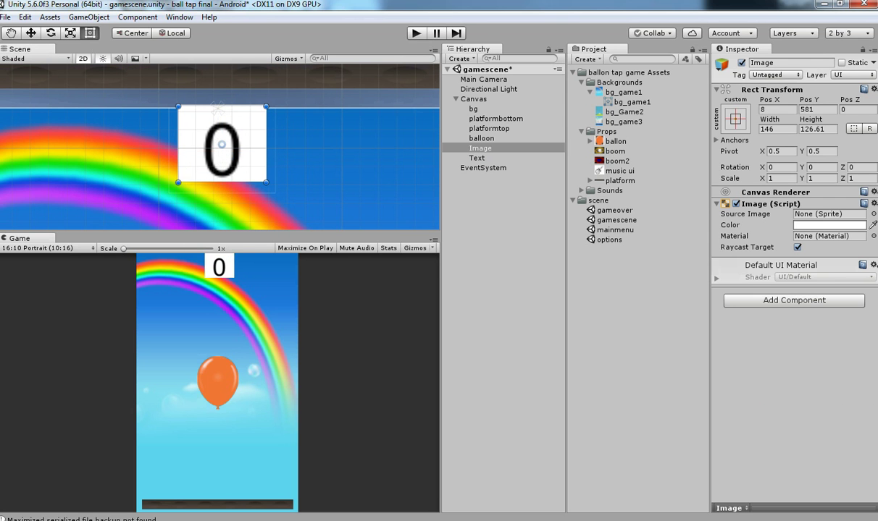
# - Anchor the white Image to the Canvas's top center, setting its pivot and position as well
pyautogui.keyDown('alt'); pyautogui.click(736, 119); pyautogui.keyUp('alt')
pyautogui.keyDown('alt'); pyautogui.keyDown('shift'); pyautogui.click(804, 215); pyautogui.keyUp('shift'); pyautogui.keyUp('alt')
pyautogui.scroll(-6, 195, 118)
pyautogui.click(480, 147)
pyautogui.scroll(6, 198, 112)
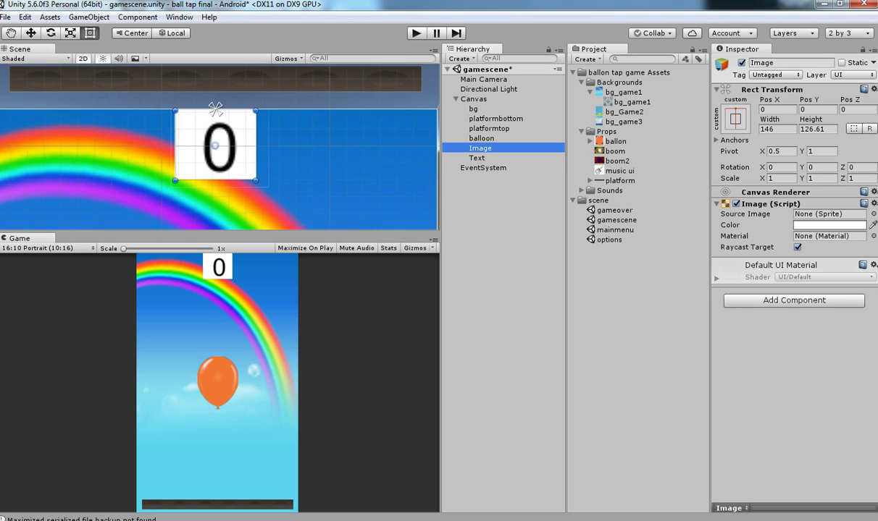
# - Make Text a child of the white Image in the hierarchy
pyautogui.click(476, 158)
pyautogui.scroll(-4, 194, 114)
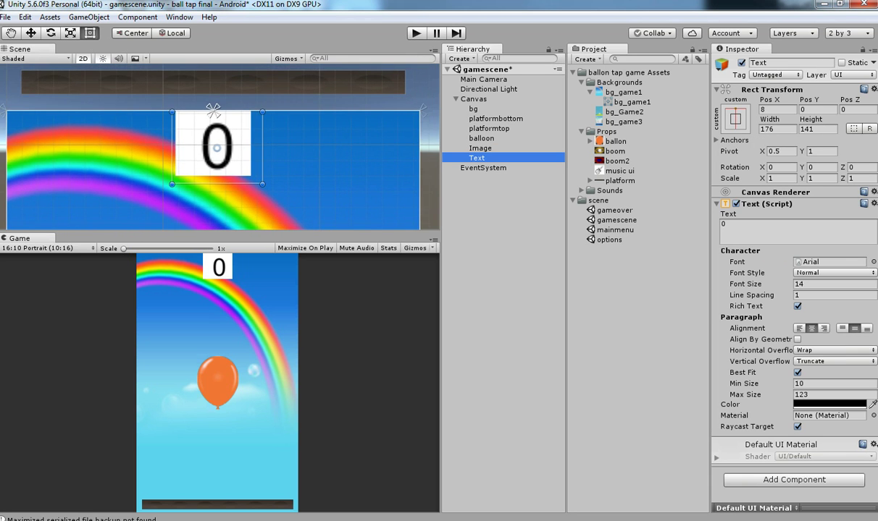
pyautogui.click(479, 148)
pyautogui.moveTo(477, 158); pyautogui.dragTo(479, 149)
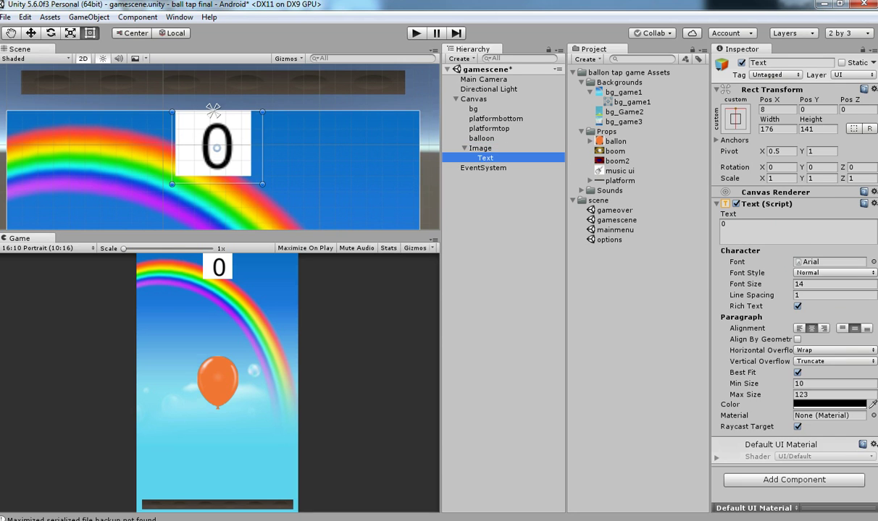
# - Rename the white Image as textbg and save the scene
pyautogui.click(480, 148)
pyautogui.click(779, 63)
pyautogui.press('BackSpace')
pyautogui.write('textbg')
pyautogui.press('Return')
pyautogui.hotkey('ctrl', 's')
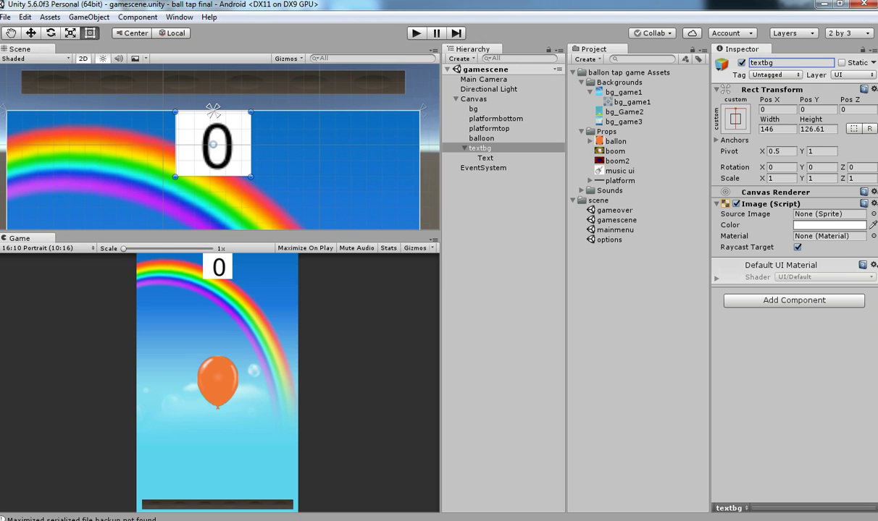
# - Rename the Text under textbg as scoredisplay and save the scene
pyautogui.click(485, 158)
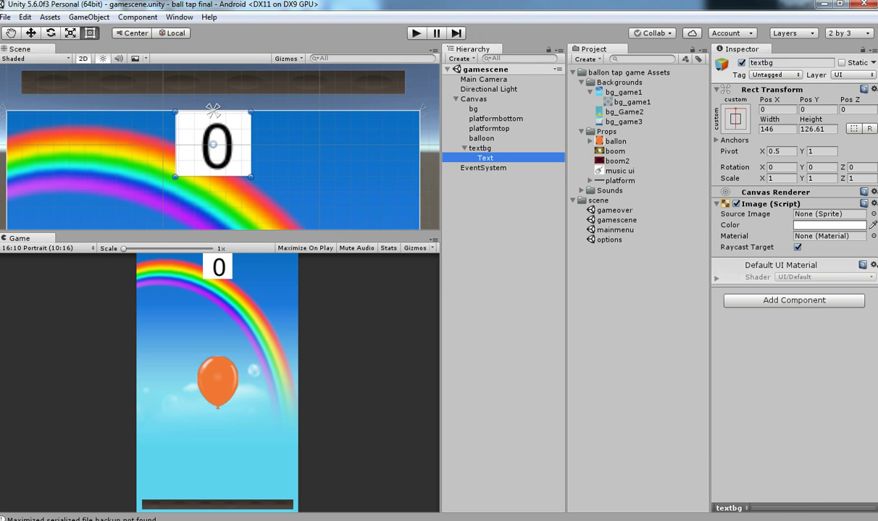
pyautogui.click(783, 63)
pyautogui.write('scire')
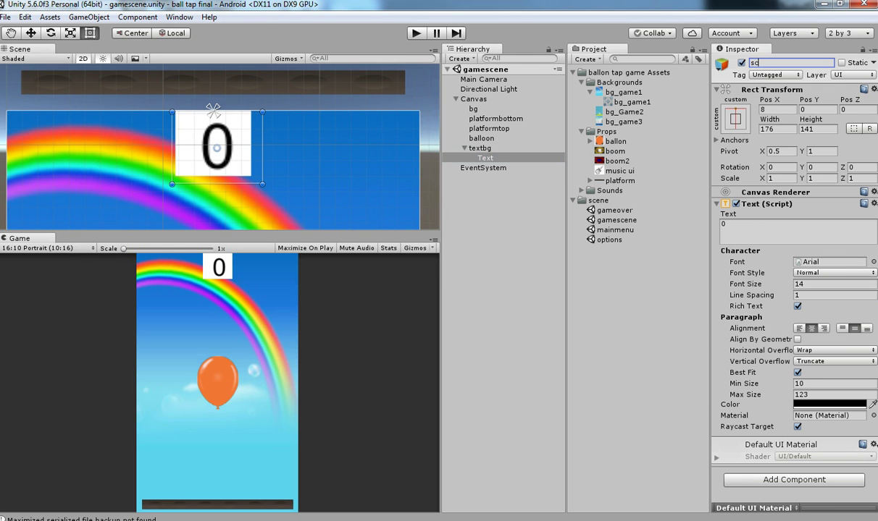
pyautogui.press('BackSpace')
pyautogui.press('BackSpace')
pyautogui.press('BackSpace')
pyautogui.write('oredisplay')
pyautogui.press('Return')
pyautogui.hotkey('ctrl', 's')
# - Collapse textbg and review the balloon, platformtop and platformbottom objects one after another
pyautogui.click(464, 148)
pyautogui.click(482, 138)
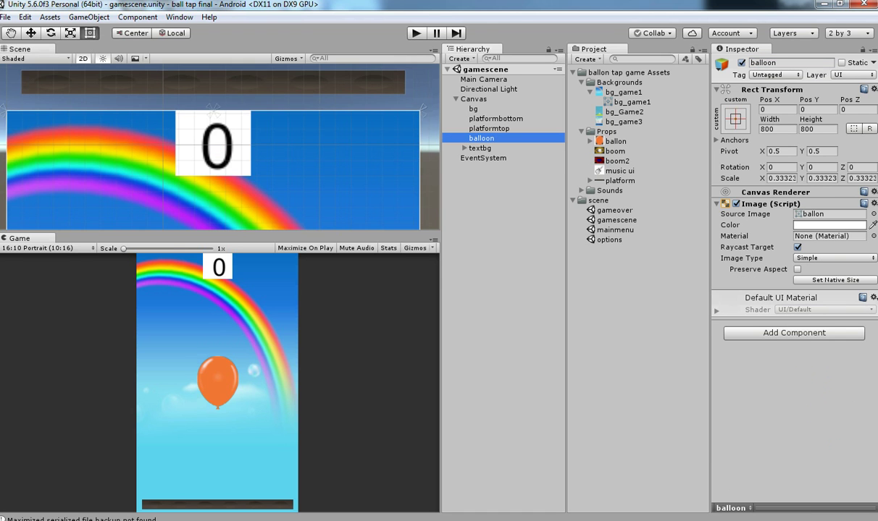
pyautogui.scroll(-5, 220, 147)
pyautogui.press('Up')
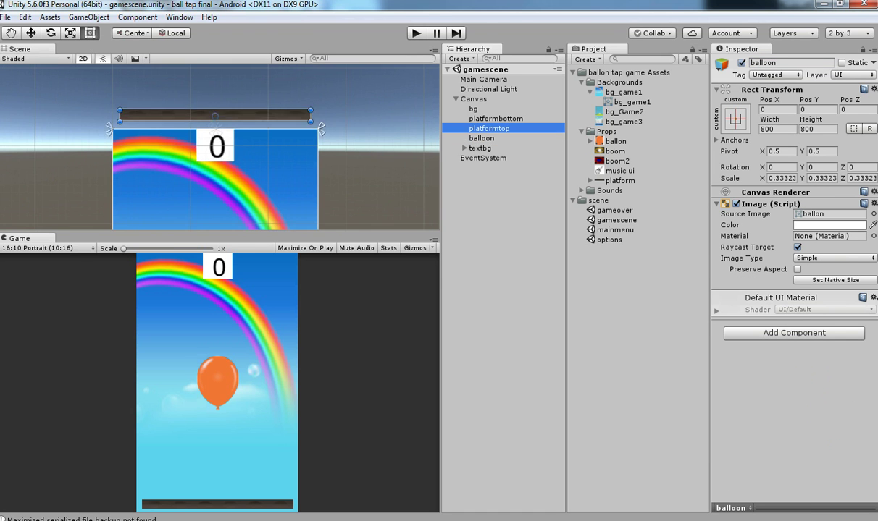
pyautogui.press('f')
pyautogui.press('Up')
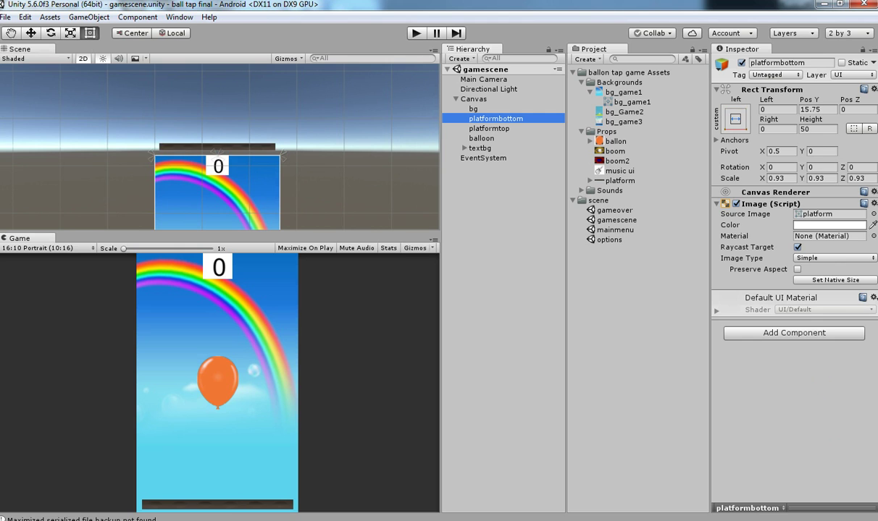
pyautogui.press('Down')
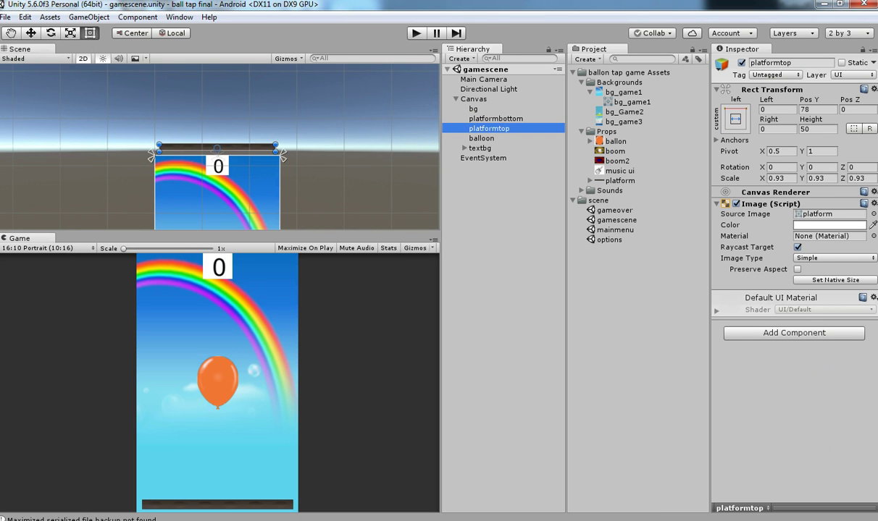
pyautogui.press('Down')
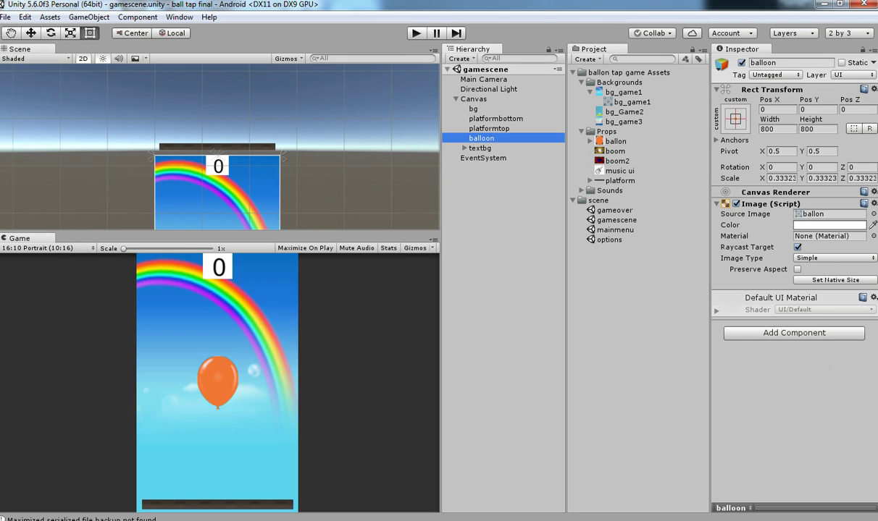
pyautogui.click(794, 333)
pyautogui.write('r')
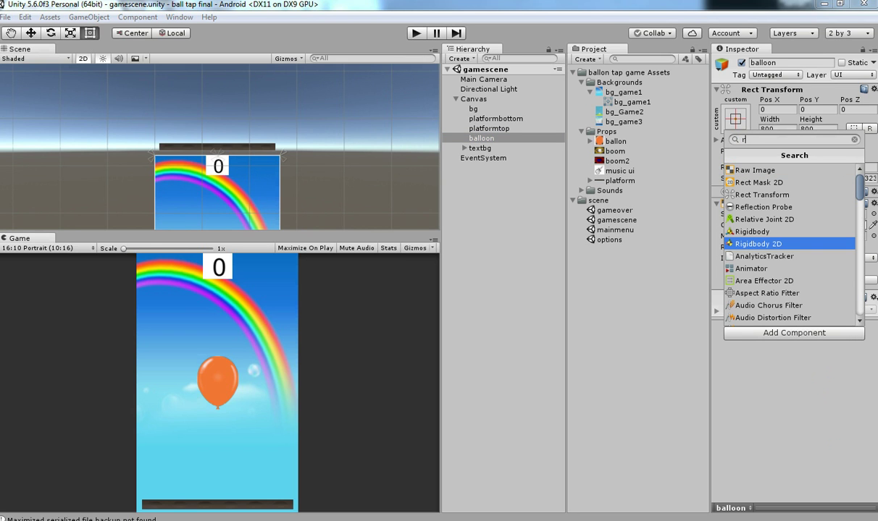
pyautogui.press('Escape')
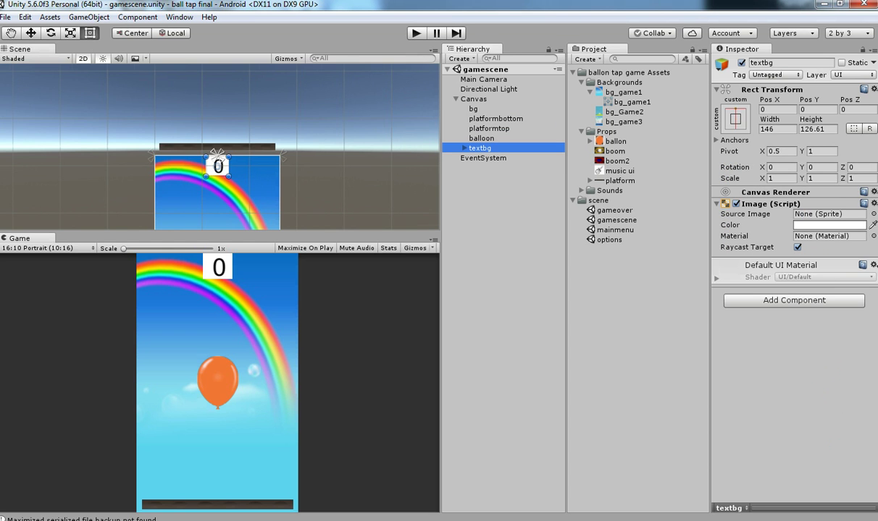
# - Delete the balloon, platformtop and platformbottom images from the Canvas
pyautogui.press('f')
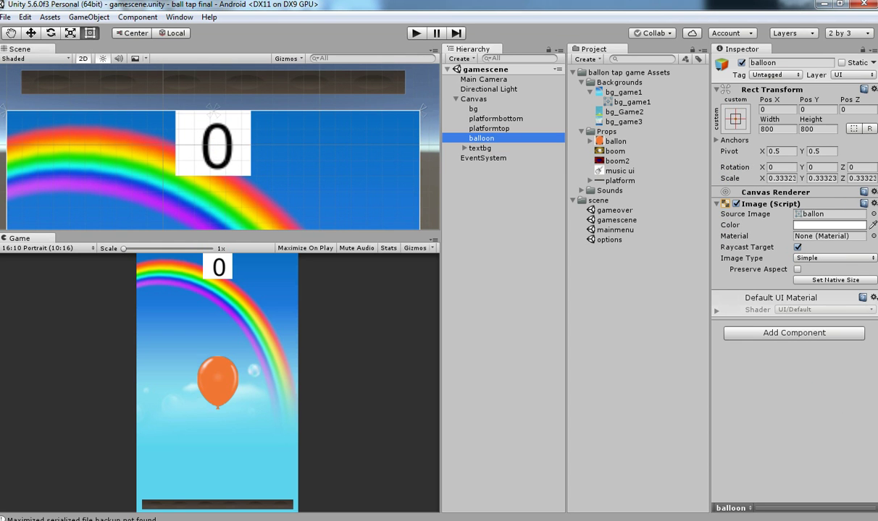
pyautogui.press('Delete')
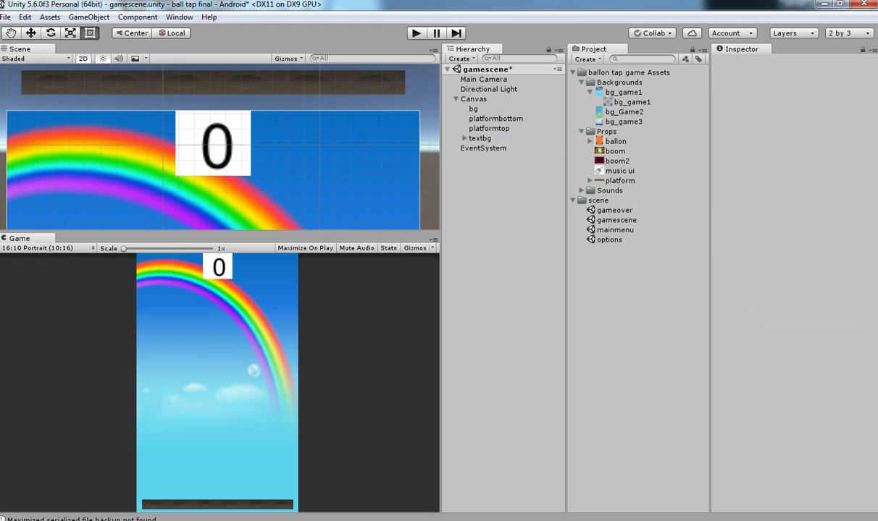
pyautogui.click(489, 128)
pyautogui.press('Delete')
pyautogui.click(496, 119)
pyautogui.press('Delete')
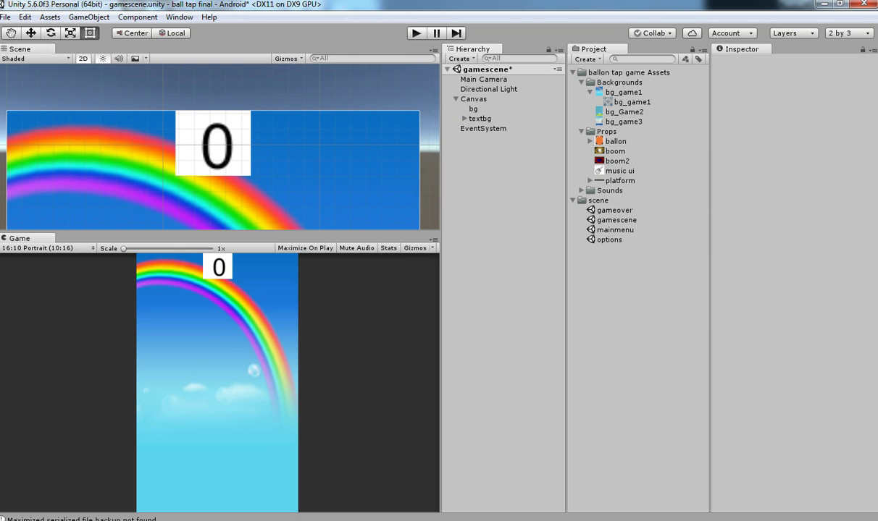
# - Change textbg's image color to the semi-transparent near-black 13111180, with alpha 128
pyautogui.click(465, 119)
pyautogui.click(480, 119)
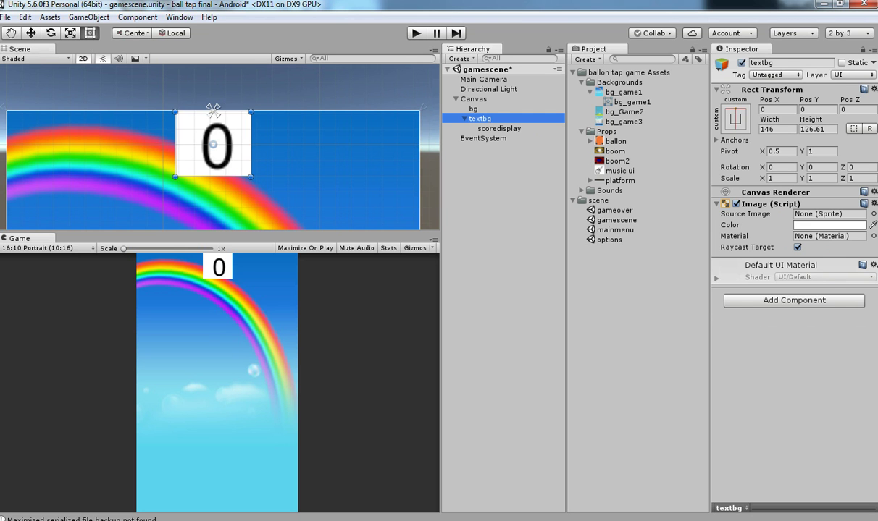
pyautogui.click(829, 225)
pyautogui.moveTo(590, 378); pyautogui.dragTo(519, 379)
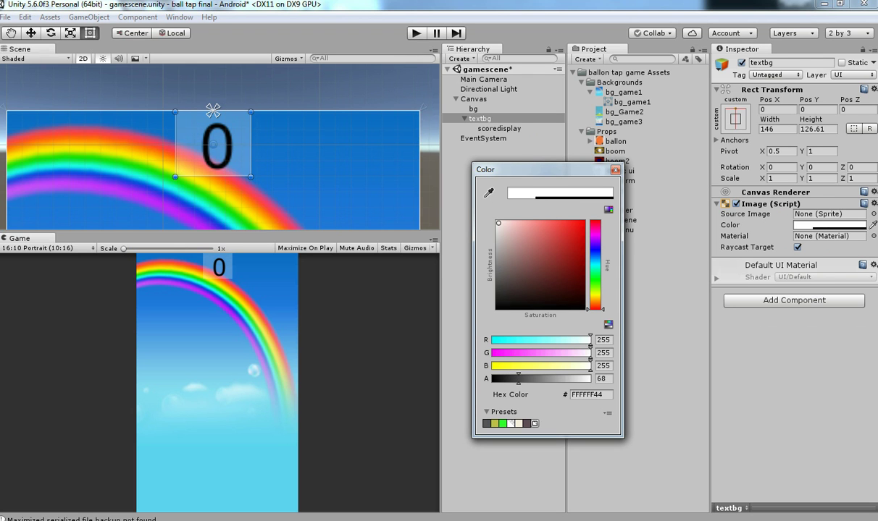
pyautogui.moveTo(503, 268); pyautogui.dragTo(507, 301)
pyautogui.moveTo(519, 379); pyautogui.dragTo(541, 379)
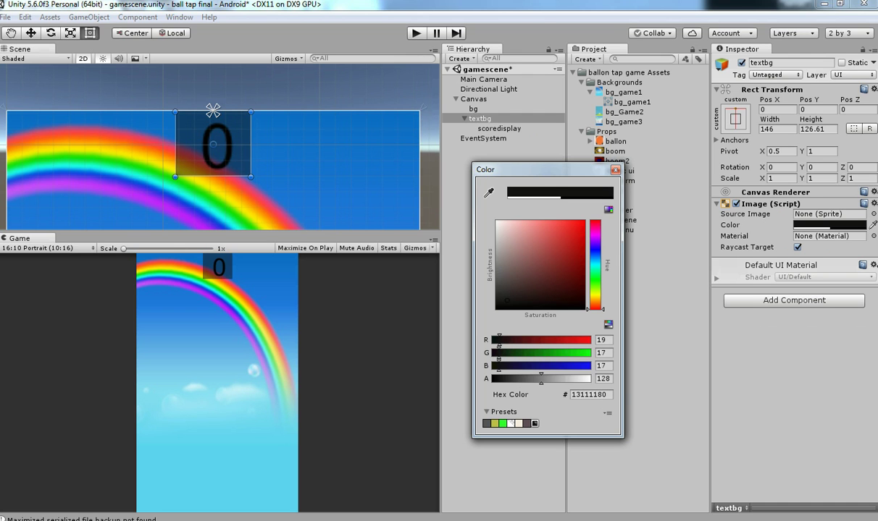
pyautogui.click(615, 170)
# - Move scoredisplay to Pos X 0 and Pos Y 1 to centre it on textbg, saving the scene along the way
pyautogui.doubleClick(499, 129)
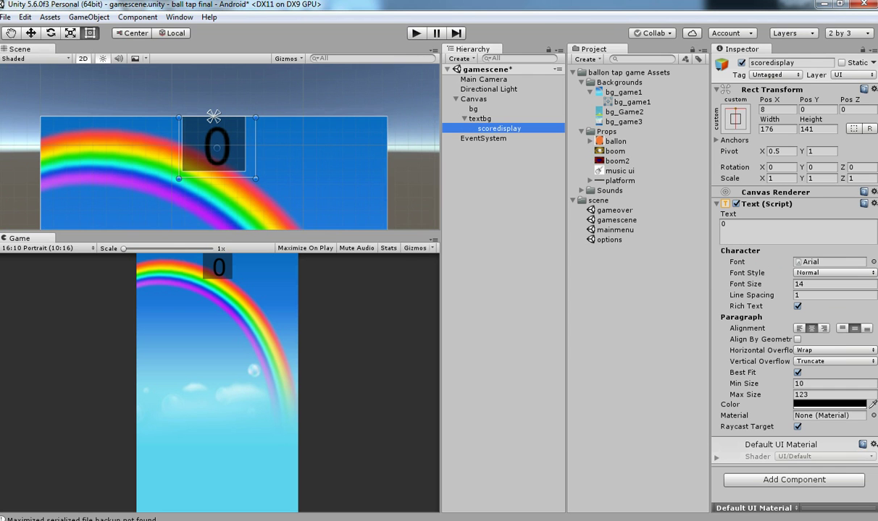
pyautogui.click(31, 34)
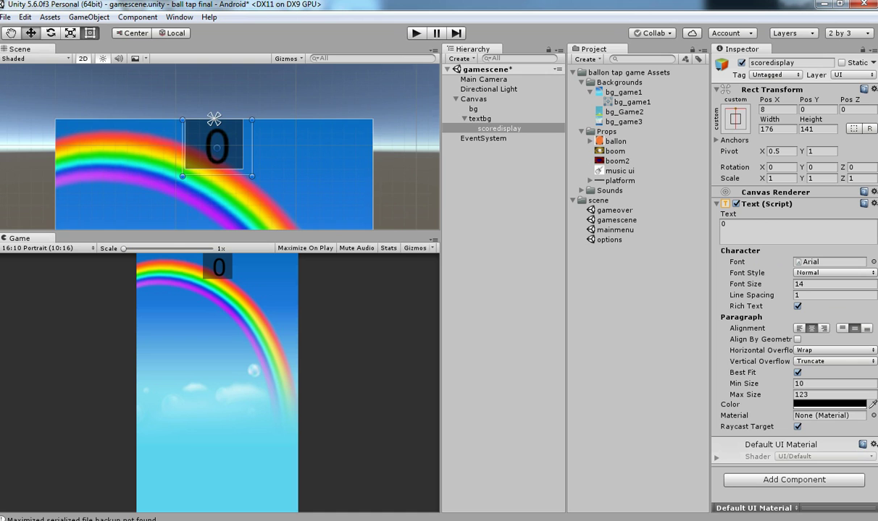
pyautogui.moveTo(266, 147); pyautogui.dragTo(262, 147)
pyautogui.hotkey('ctrl', 's')
pyautogui.moveTo(214, 99); pyautogui.dragTo(213, 98)
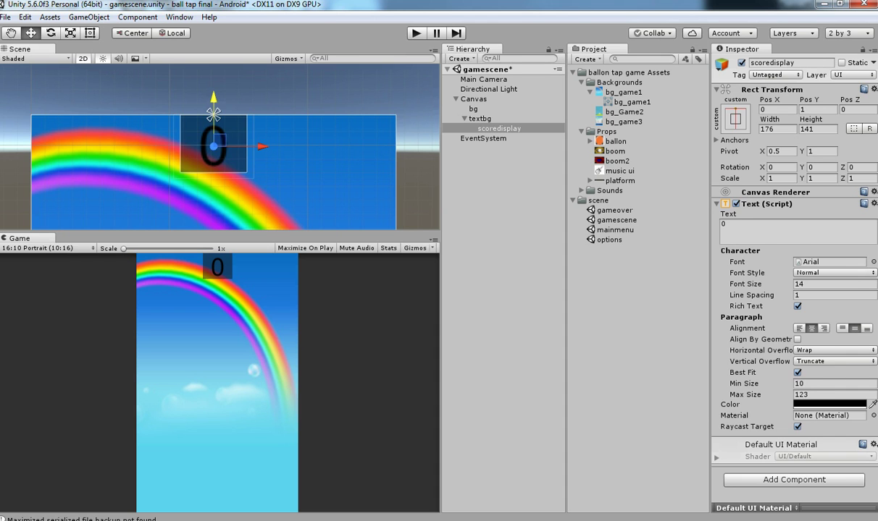
# - Set the Canvas render mode to Screen Space - Camera and assign Main Camera as its render camera
pyautogui.click(473, 99)
pyautogui.click(834, 218)
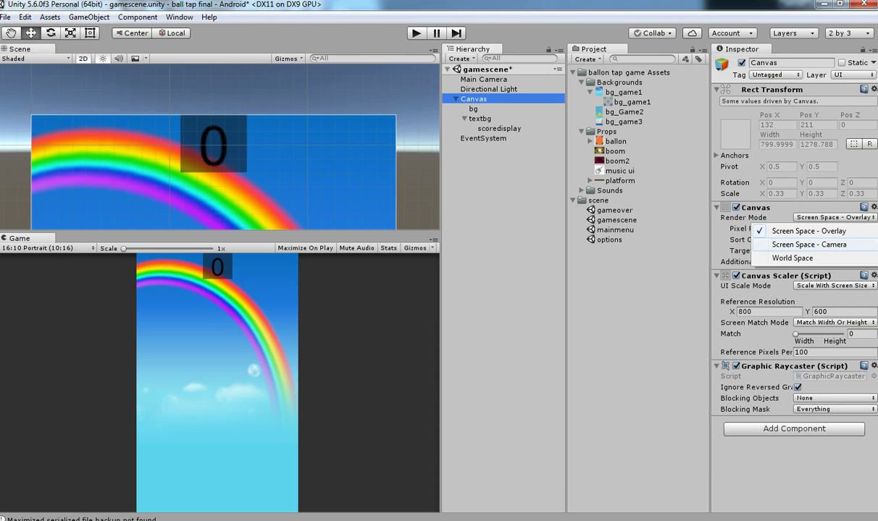
pyautogui.click(809, 245)
pyautogui.moveTo(484, 80); pyautogui.dragTo(829, 240)
pyautogui.scroll(-6, 219, 147)
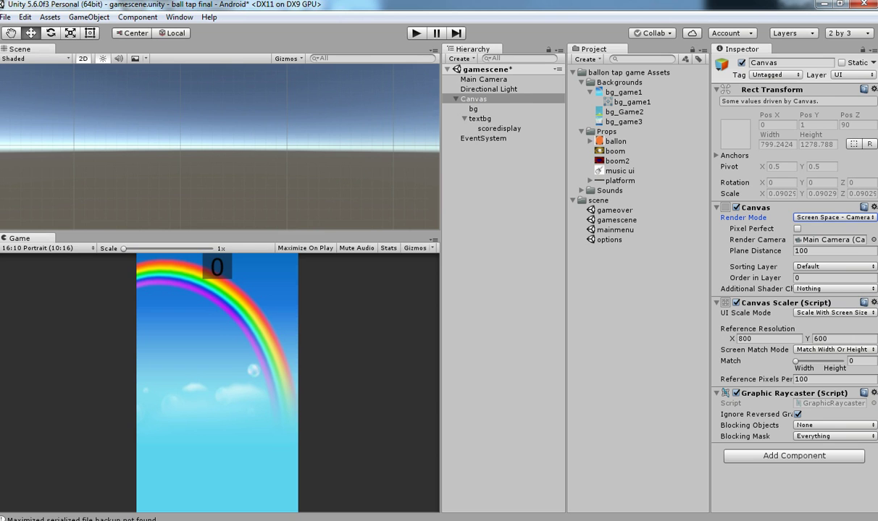
# - Collapse the Canvas, create a new 2D sprite object and assign the ballon image as its sprite
pyautogui.click(455, 99)
pyautogui.click(89, 17)
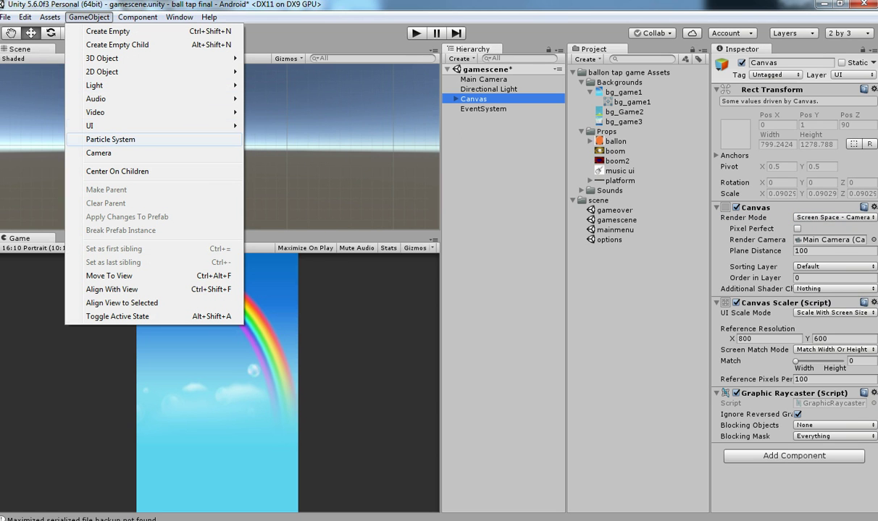
pyautogui.moveTo(145, 85)
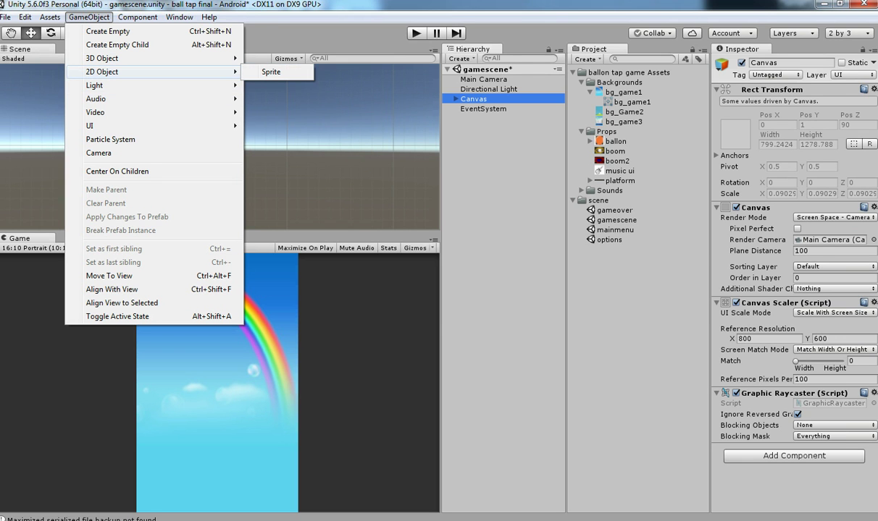
pyautogui.click(271, 72)
pyautogui.moveTo(615, 142); pyautogui.dragTo(831, 145)
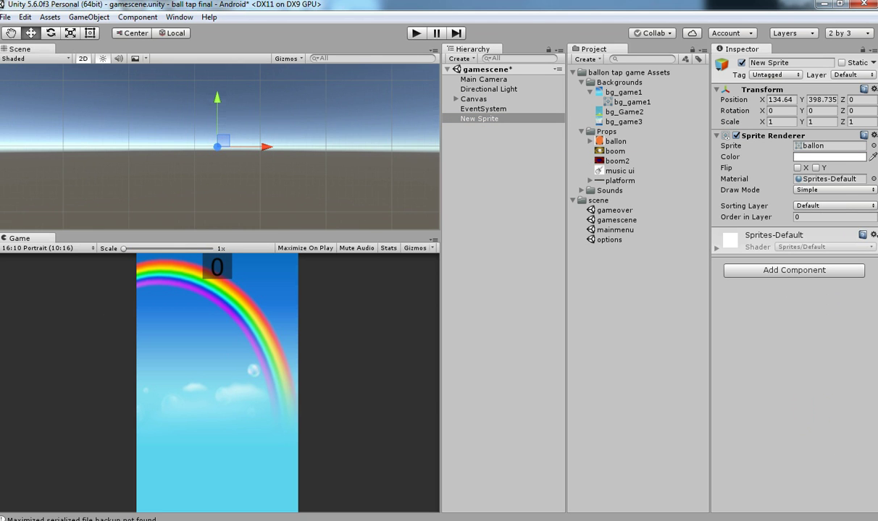
# - Switch the scene view out of 2D mode and set the balloon sprite's position to X 0 and Y 0
pyautogui.click(83, 59)
pyautogui.moveTo(257, 163)
pyautogui.mouseDown()
pyautogui.moveTo(236, 153)
pyautogui.moveTo(244, 158)
pyautogui.mouseUp()
pyautogui.hotkey('ctrl', 'z')
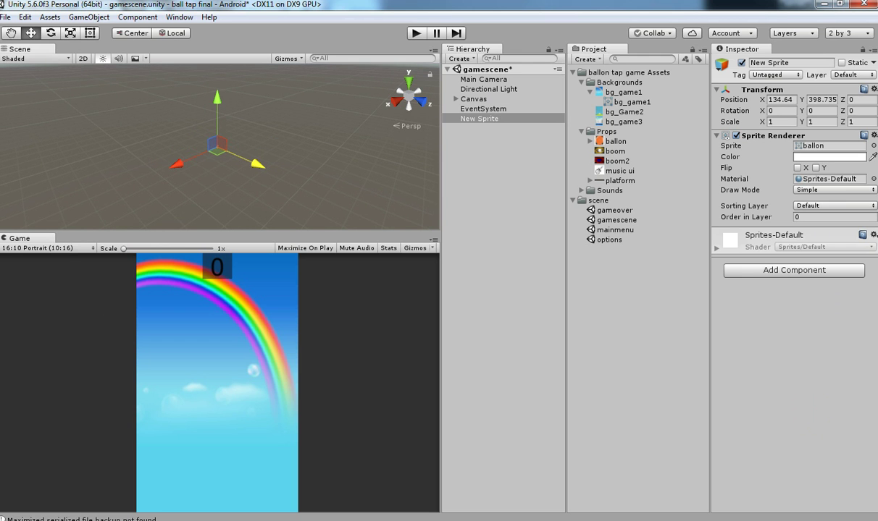
pyautogui.rightClick(830, 90)
pyautogui.press('Escape')
pyautogui.click(780, 100)
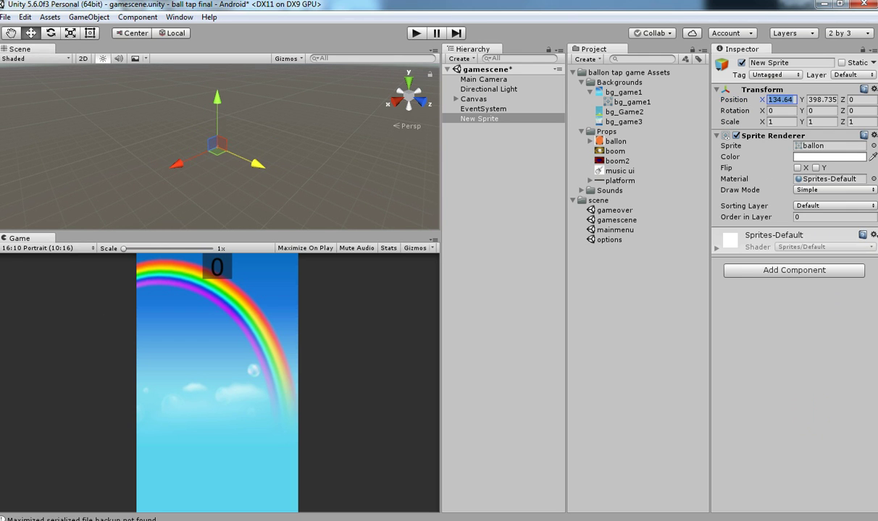
pyautogui.write('0')
pyautogui.press('Tab')
pyautogui.write('0')
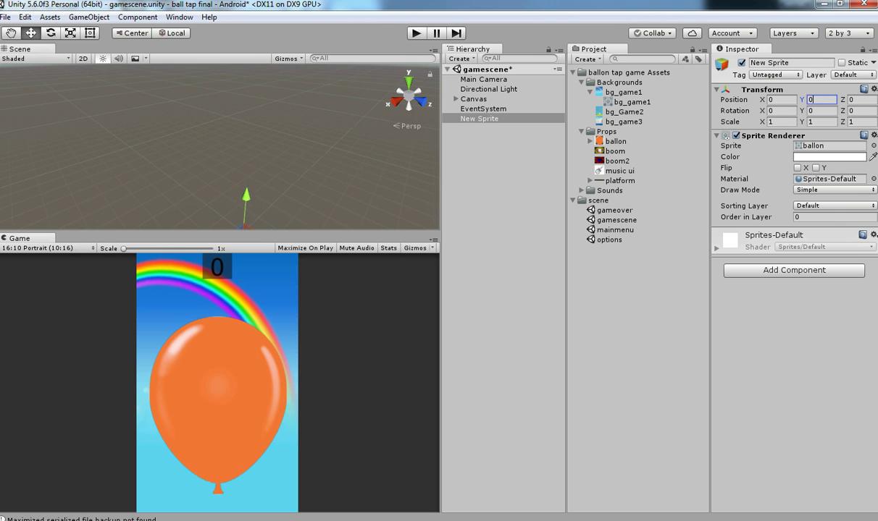
pyautogui.click(399, 92)
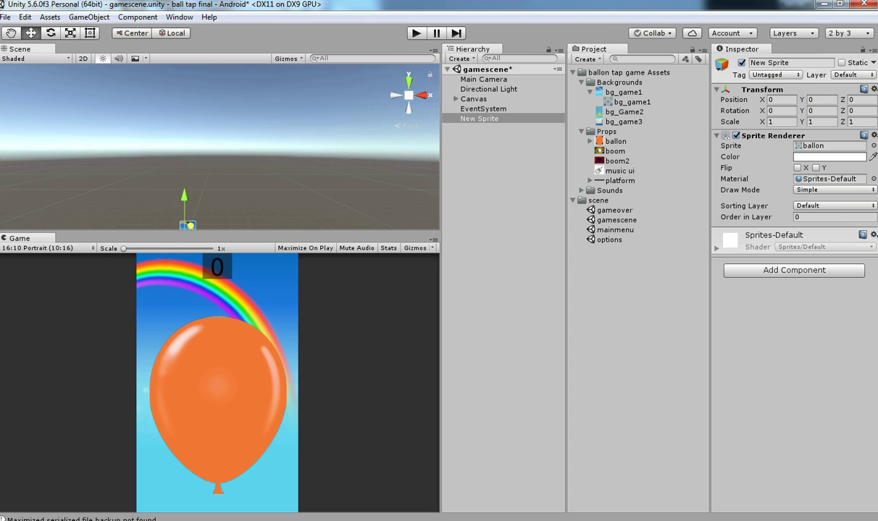
pyautogui.press('f')
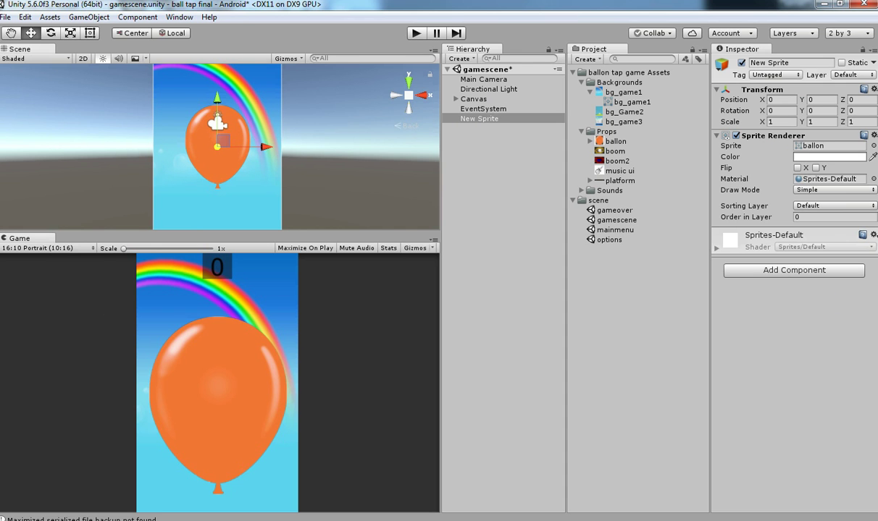
# - Create two more empty 2D sprite objects in the scene
pyautogui.click(88, 17)
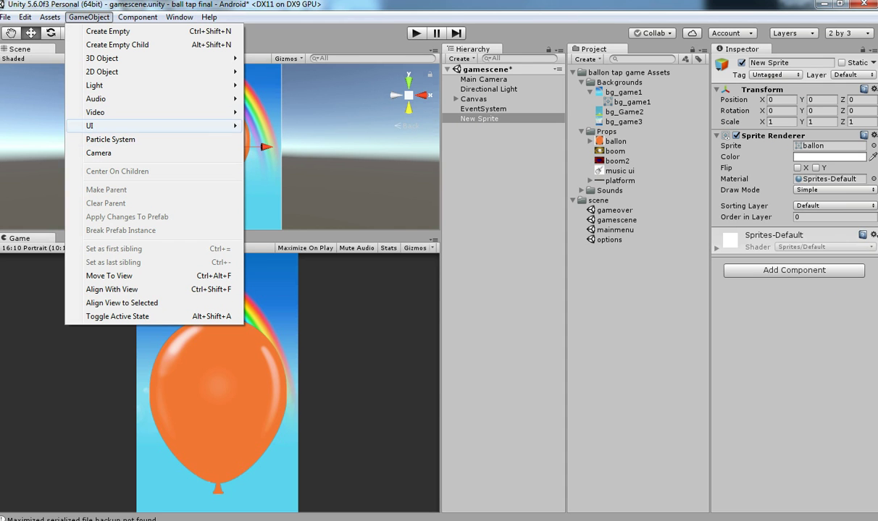
pyautogui.moveTo(102, 72)
pyautogui.click(270, 72)
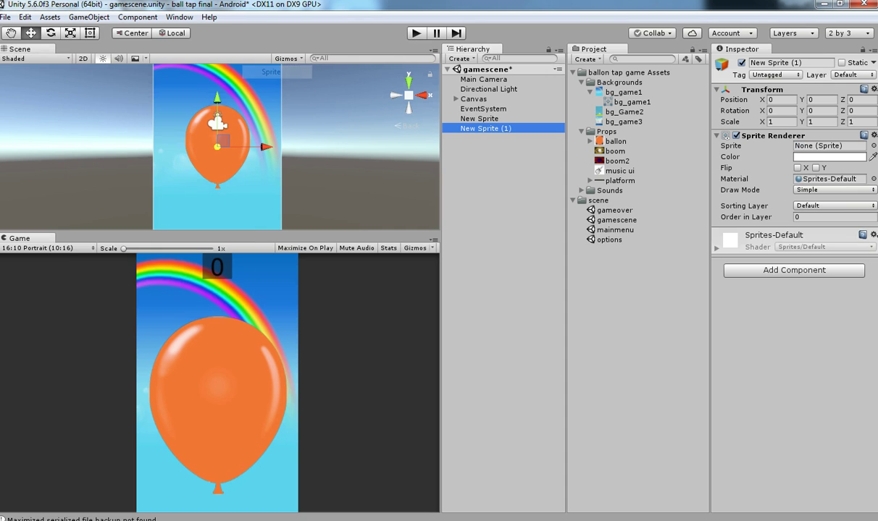
pyautogui.click(88, 17)
pyautogui.press('Escape')
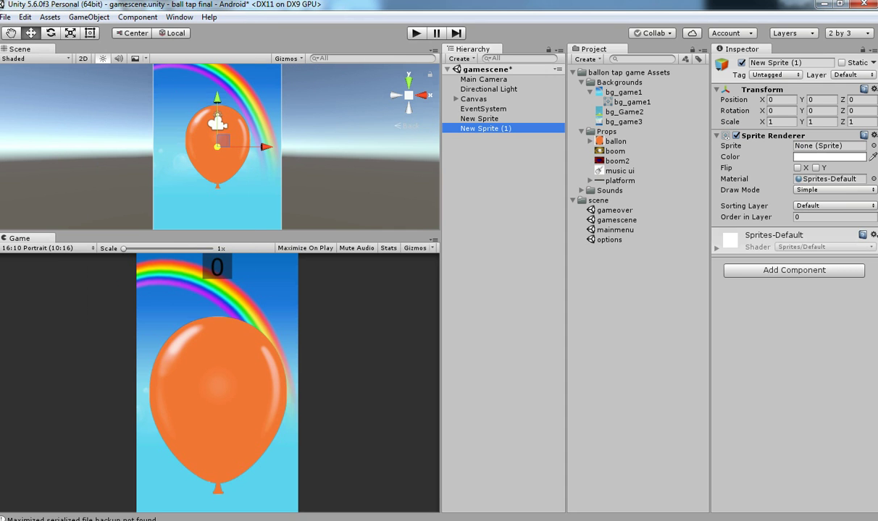
# - Assign the platform image as the sprite of both New Sprite (1) and New Sprite (2)
pyautogui.click(485, 129)
pyautogui.keyDown('shift'); pyautogui.click(485, 138); pyautogui.keyUp('shift')
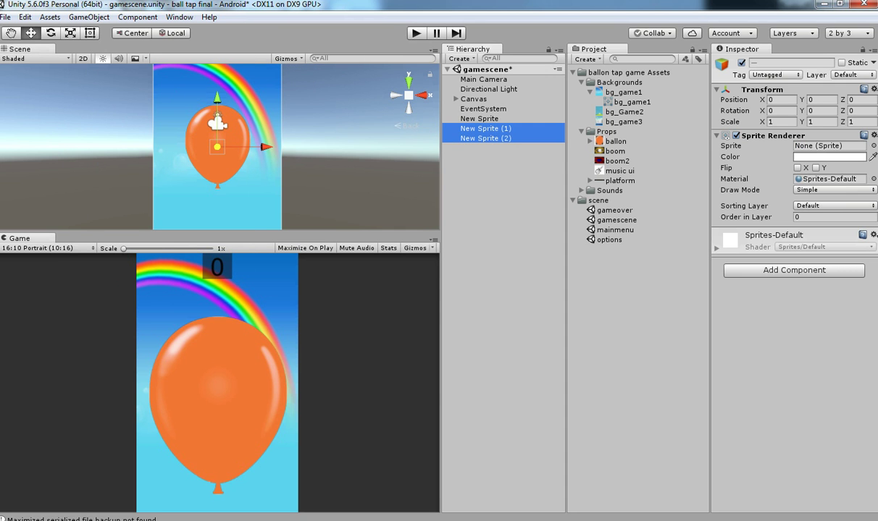
pyautogui.click(590, 181)
pyautogui.moveTo(628, 191); pyautogui.dragTo(829, 146)
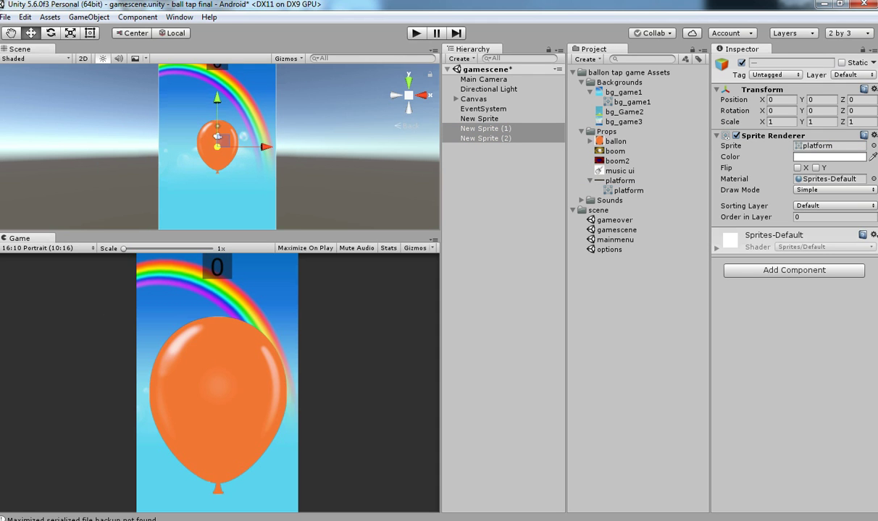
# - Try to offset New Sprite (2) from the balloon to about Y -3.56 and Z -2.18
pyautogui.click(486, 129)
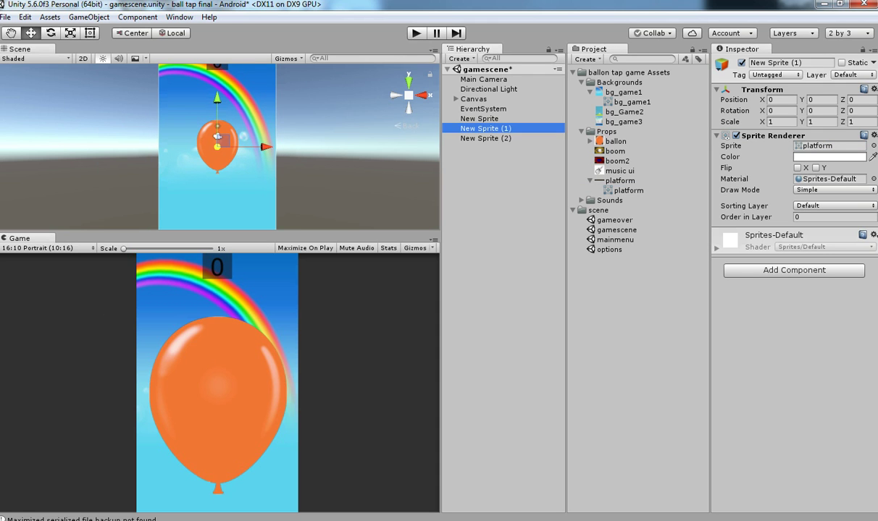
pyautogui.click(486, 139)
pyautogui.click(422, 96)
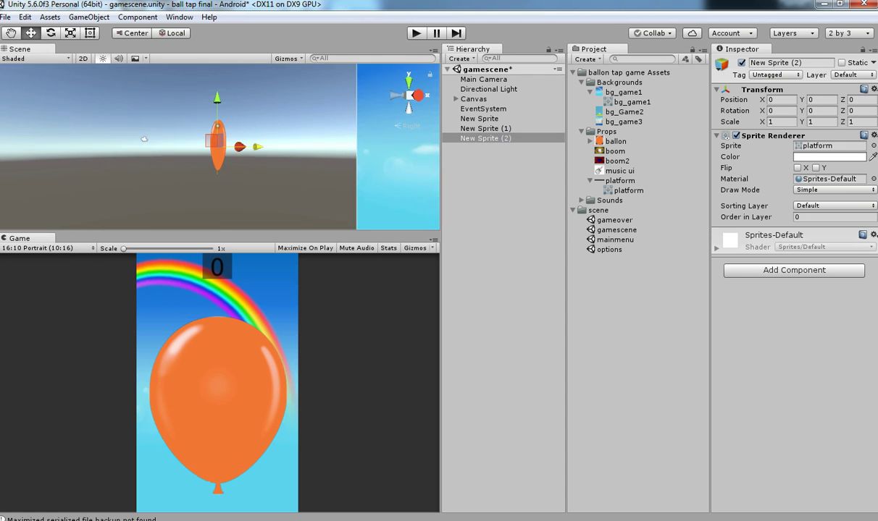
pyautogui.moveTo(268, 147); pyautogui.dragTo(252, 147)
pyautogui.moveTo(204, 100); pyautogui.dragTo(204, 122)
# - Delete New Sprite (2) and select the remaining platform sprite, New Sprite (1)
pyautogui.click(486, 138)
pyautogui.press('Delete')
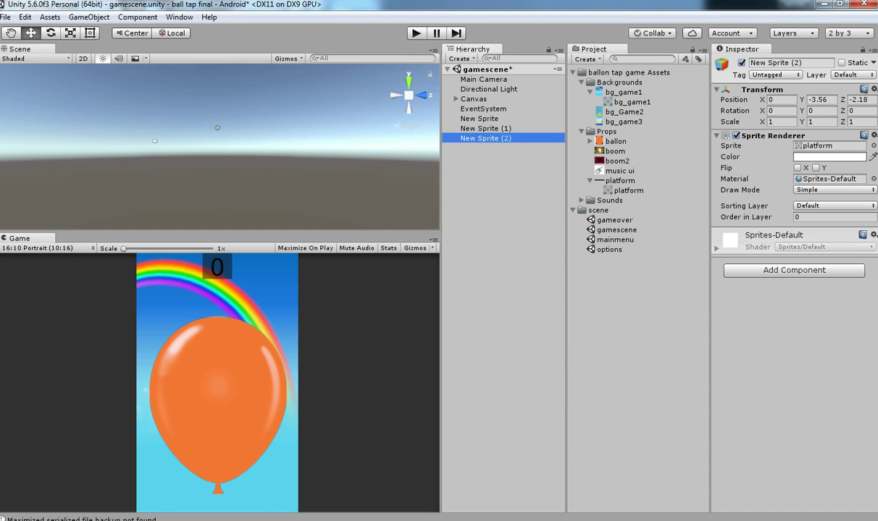
pyautogui.click(486, 129)
pyautogui.click(397, 95)
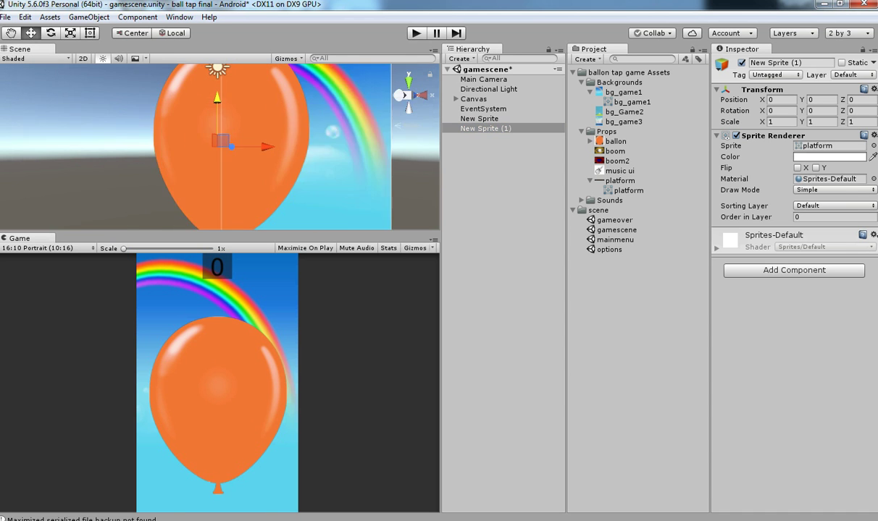
# - Scale the balloon sprite down uniformly to about 0.384 and save the scene
pyautogui.doubleClick(479, 119)
pyautogui.scroll(-4, 218, 147)
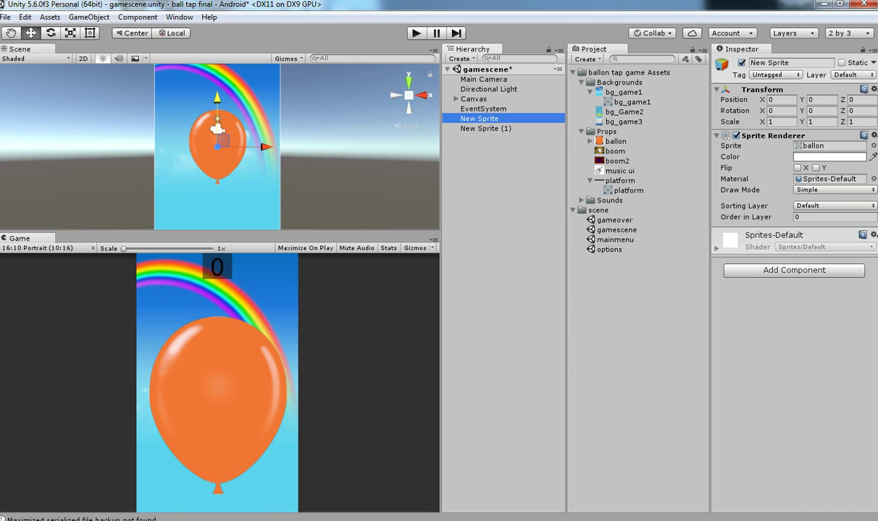
pyautogui.click(70, 34)
pyautogui.moveTo(217, 147); pyautogui.dragTo(178, 163)
pyautogui.hotkey('ctrl', 's')
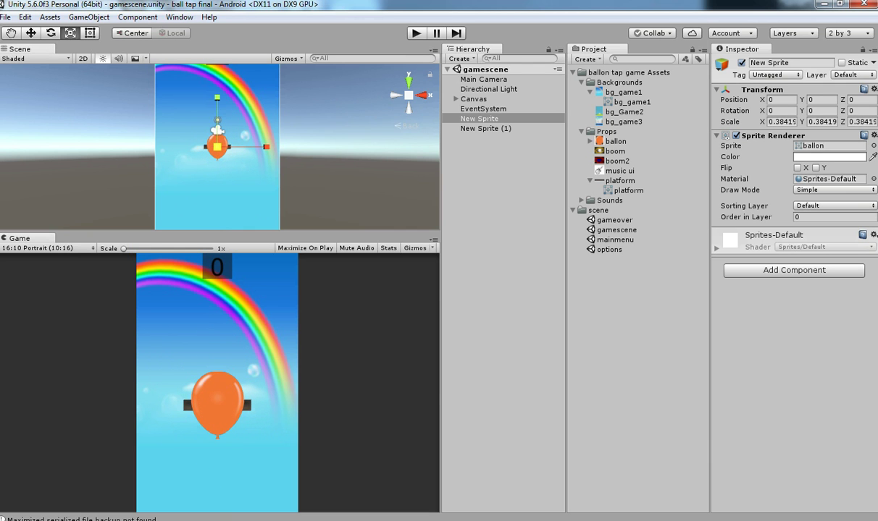
# - Rename the balloon's New Sprite object as ballon and save the scene
pyautogui.click(790, 63)
pyautogui.write('ballon')
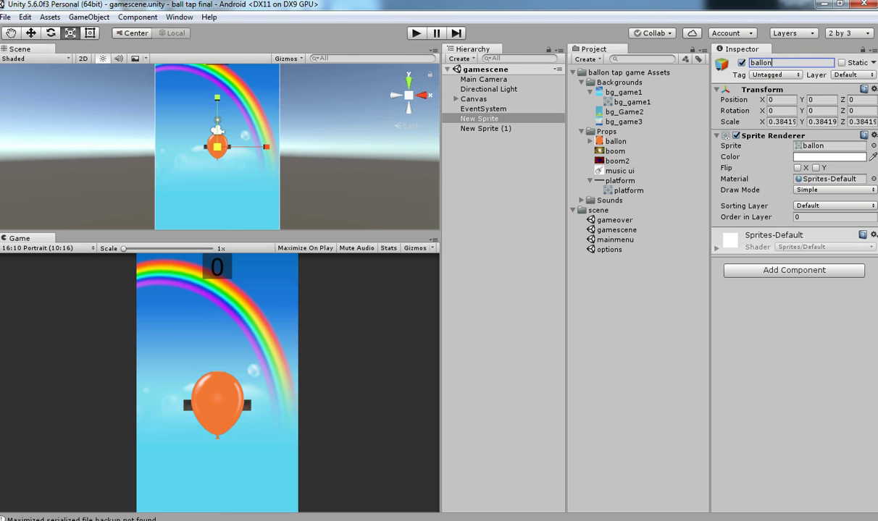
pyautogui.press('Return')
pyautogui.hotkey('ctrl', 's')
# - Rename New Sprite (1) as platoform and save the scene
pyautogui.doubleClick(486, 129)
pyautogui.click(790, 63)
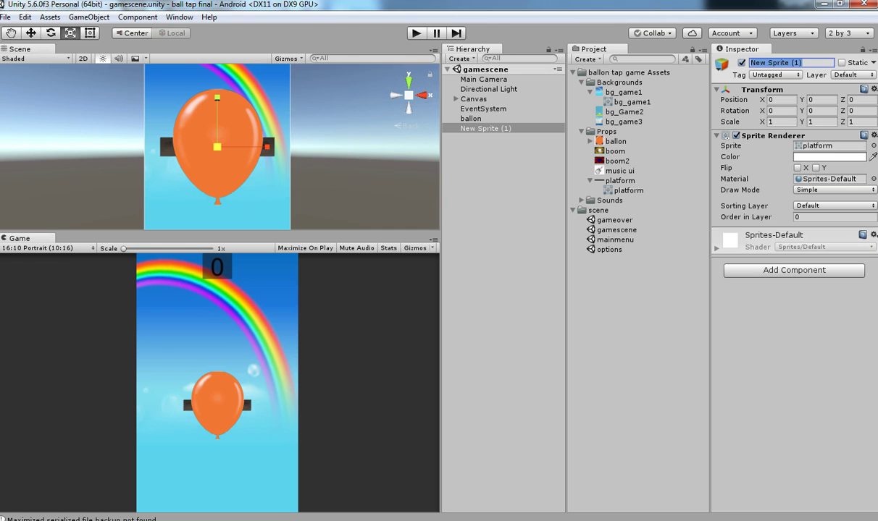
pyautogui.write('platofrm')
pyautogui.press('BackSpace')
pyautogui.press('BackSpace')
pyautogui.write('orm')
pyautogui.press('Return')
pyautogui.hotkey('ctrl', 's')
# - Move the platform sprite down below the balloon to about Y -4.36 and switch to the Rect tool
pyautogui.click(30, 33)
pyautogui.moveTo(217, 99); pyautogui.dragTo(217, 265)
pyautogui.press('f')
pyautogui.press('t')
pyautogui.scroll(-12, 217, 147)
pyautogui.scroll(-15, 217, 147)
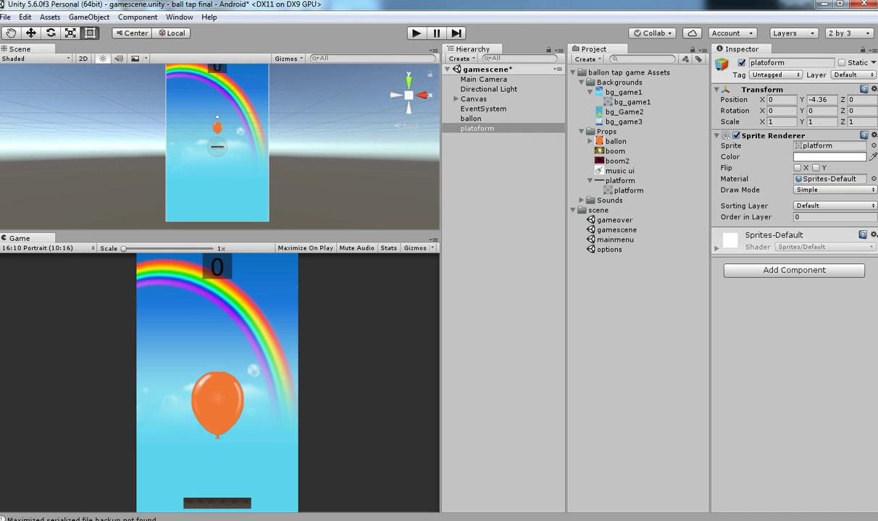
# - Lower the platform sprite to about Y -4.46, widen it to an X scale of about 1.157, and switch the scene view to 2D
pyautogui.scroll(3, 217, 147)
pyautogui.press('w')
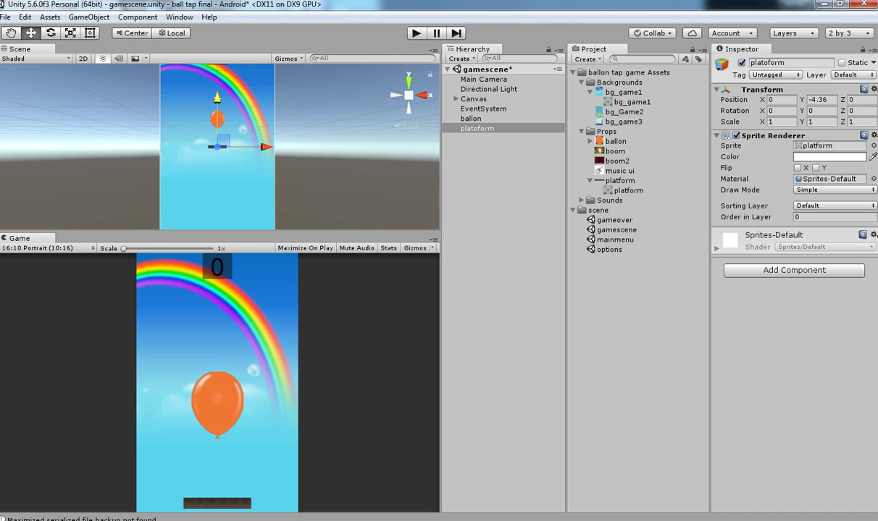
pyautogui.moveTo(217, 102); pyautogui.dragTo(217, 98)
pyautogui.press('t')
pyautogui.press('f')
pyautogui.moveTo(160, 148); pyautogui.dragTo(150, 148)
pyautogui.moveTo(274, 147); pyautogui.dragTo(282, 148)
pyautogui.click(83, 59)
pyautogui.scroll(-20, 218, 147)
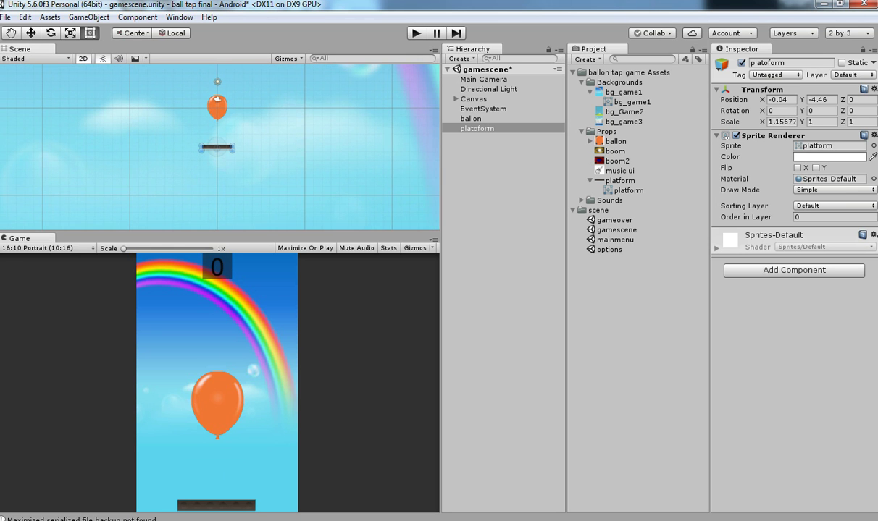
pyautogui.scroll(13, 218, 147)
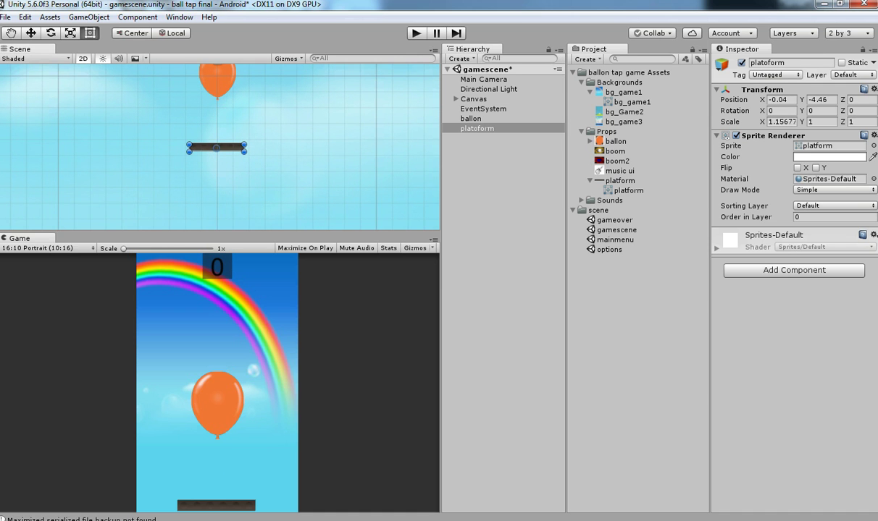
# - Set the Main Camera's projection to Orthographic
pyautogui.click(474, 99)
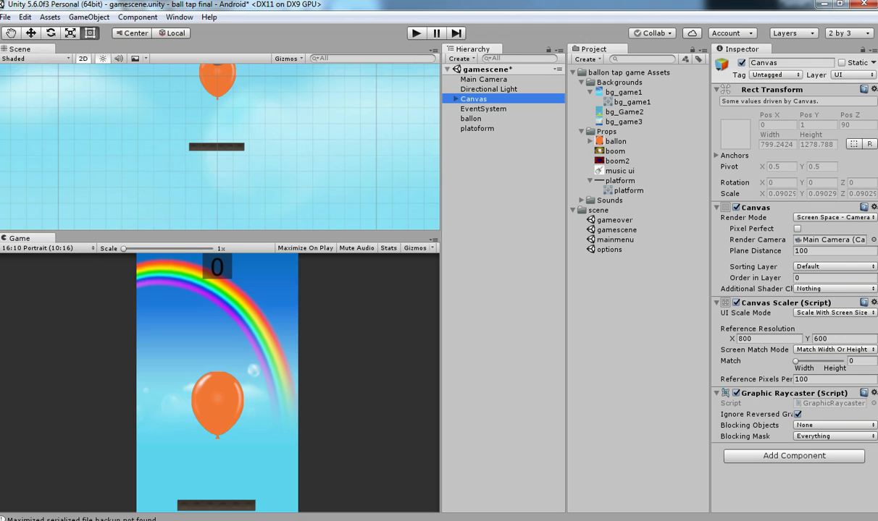
pyautogui.click(456, 100)
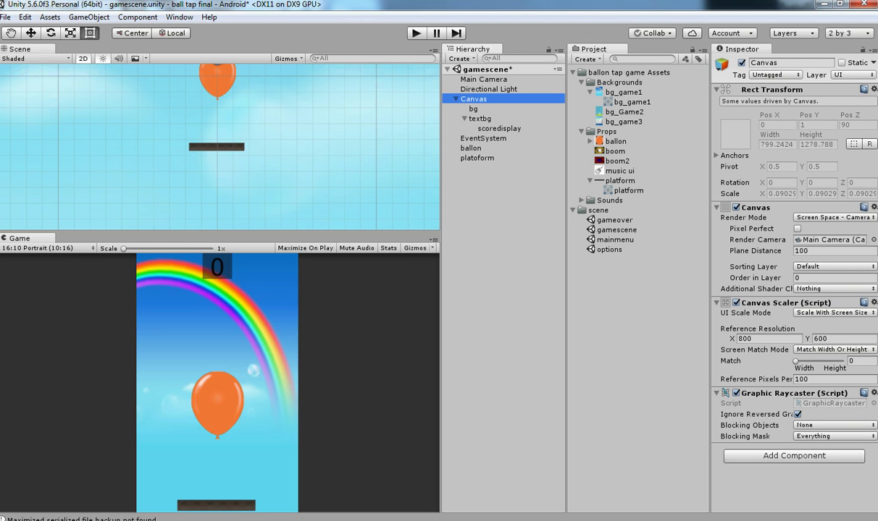
pyautogui.press('Up')
pyautogui.press('Up')
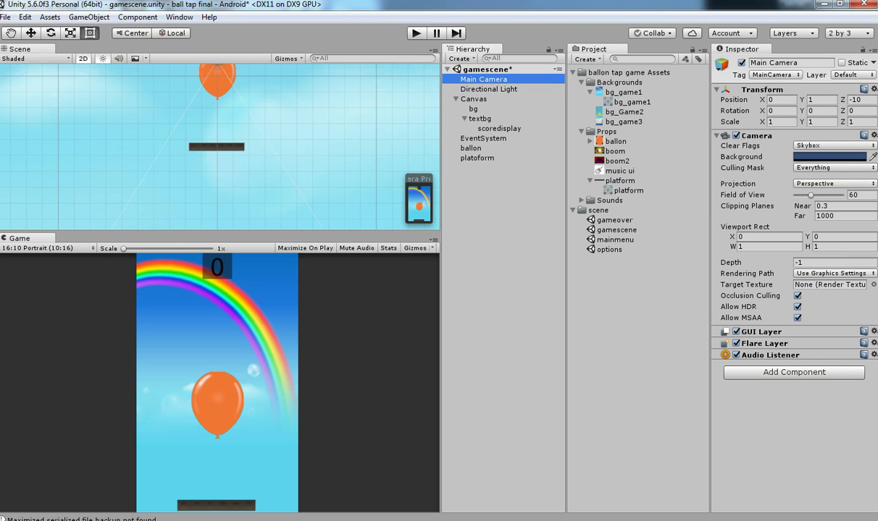
pyautogui.click(834, 184)
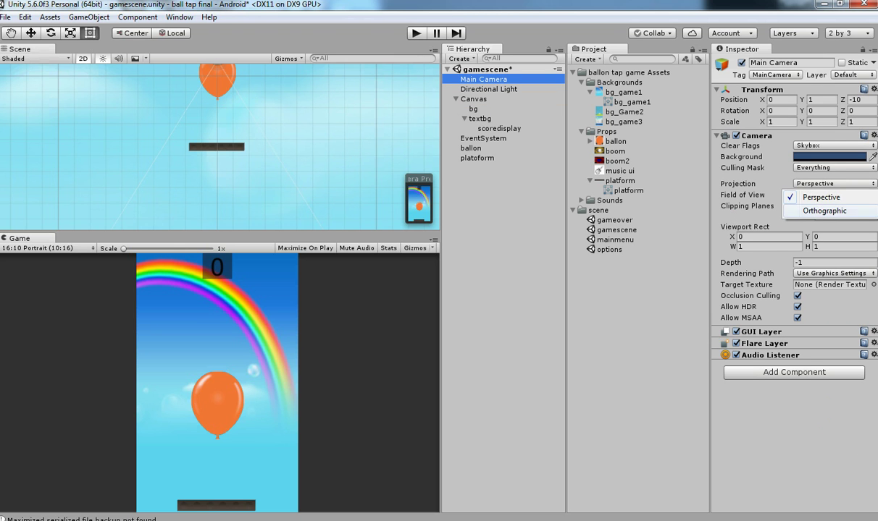
pyautogui.click(828, 210)
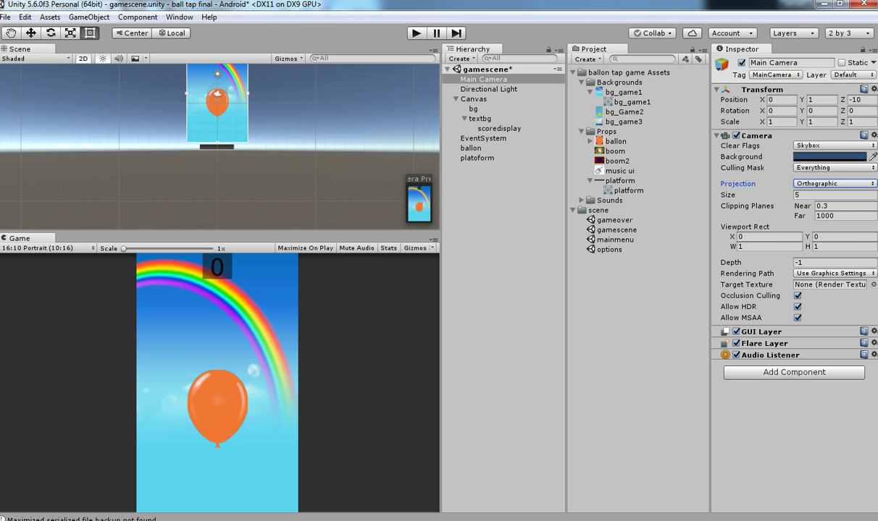
# - Move the platform sprite up to about Y -3.54, near the lower edge of the game background
pyautogui.click(471, 148)
pyautogui.press('Down')
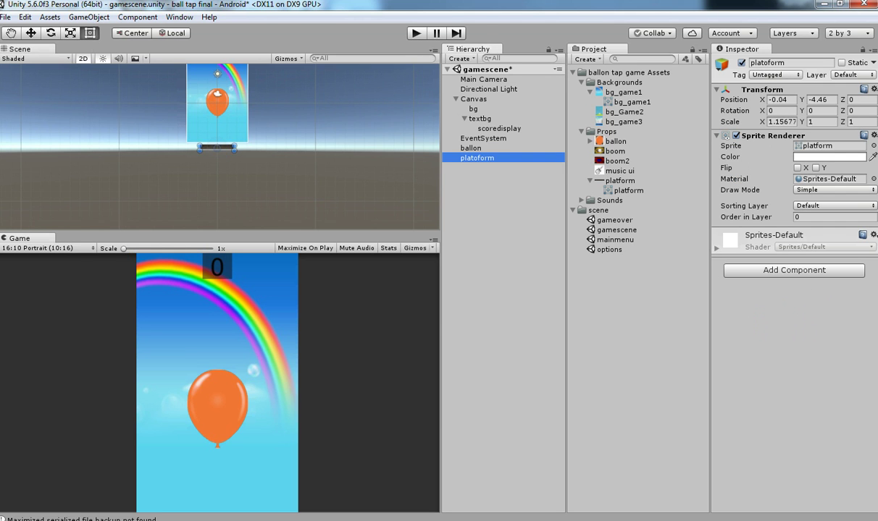
pyautogui.click(31, 33)
pyautogui.scroll(2, 217, 147)
pyautogui.moveTo(216, 99)
pyautogui.mouseDown()
pyautogui.moveTo(216, 78)
pyautogui.moveTo(217, 89)
pyautogui.mouseUp()
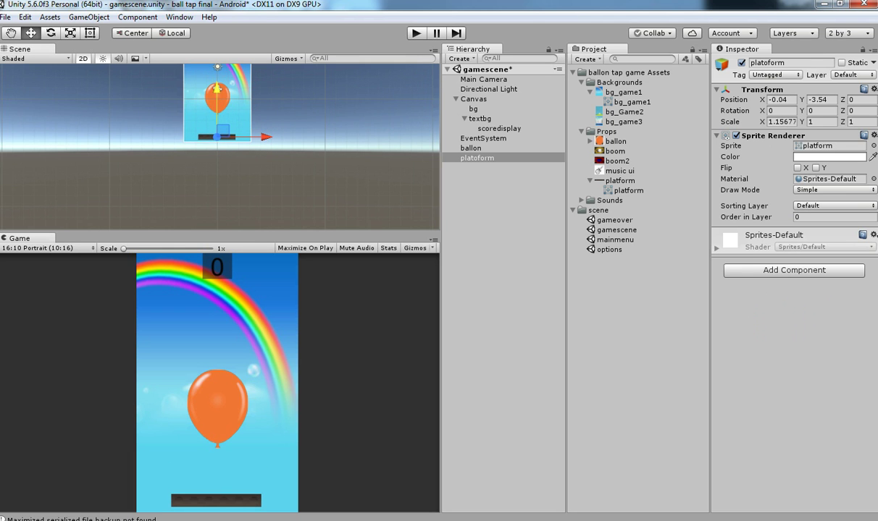
# - Examine the orthographic Main Camera's view volume from the side and back in the 3D scene view
pyautogui.doubleClick(484, 79)
pyautogui.click(83, 58)
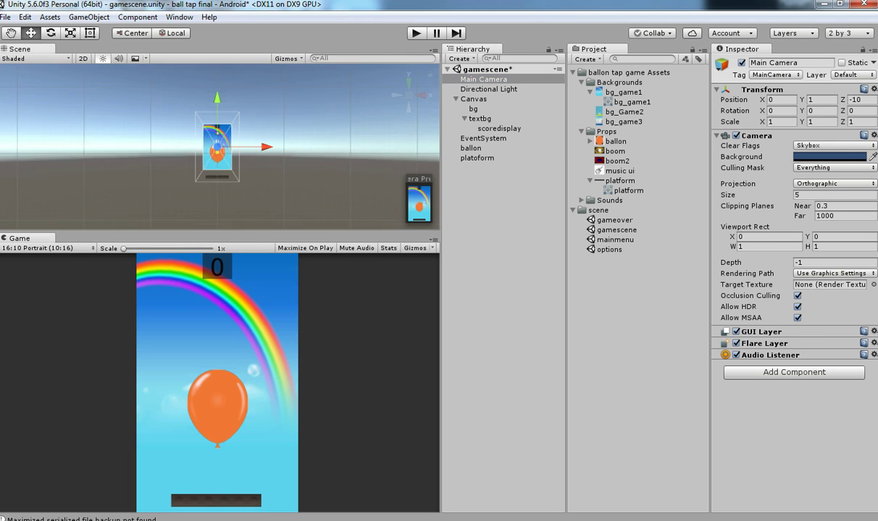
pyautogui.click(397, 94)
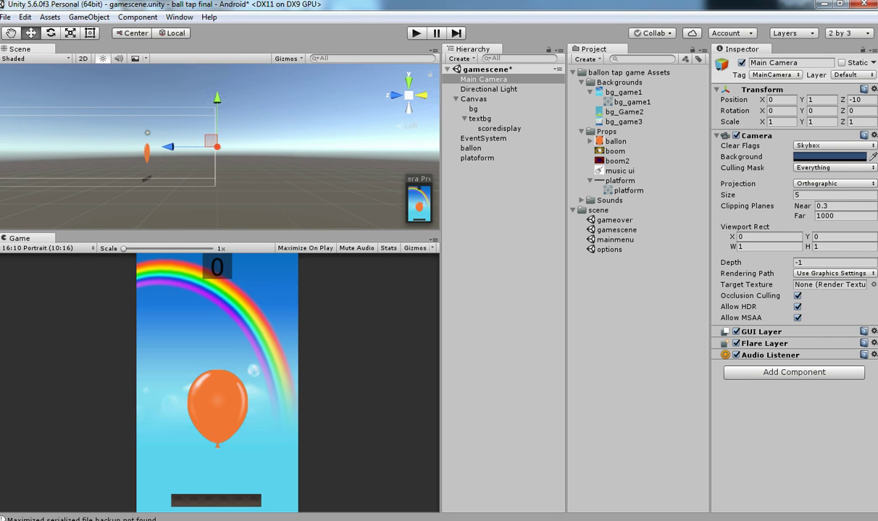
pyautogui.click(826, 184)
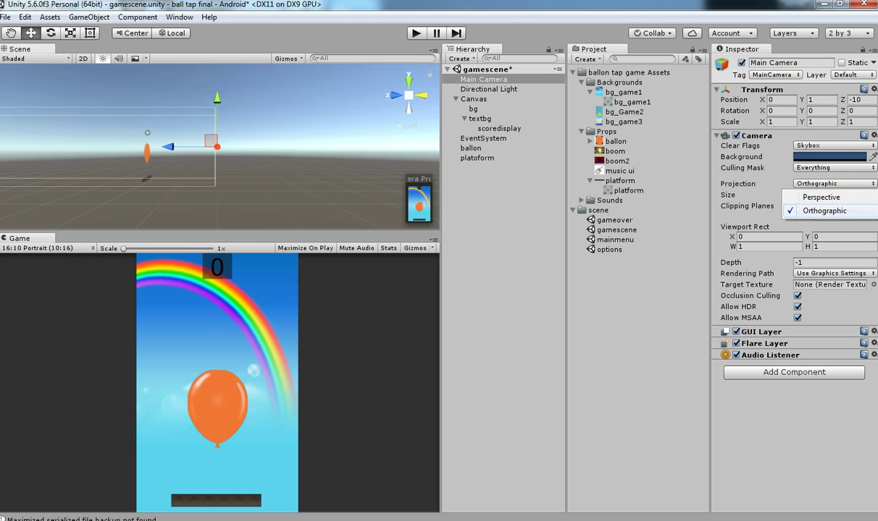
pyautogui.click(824, 211)
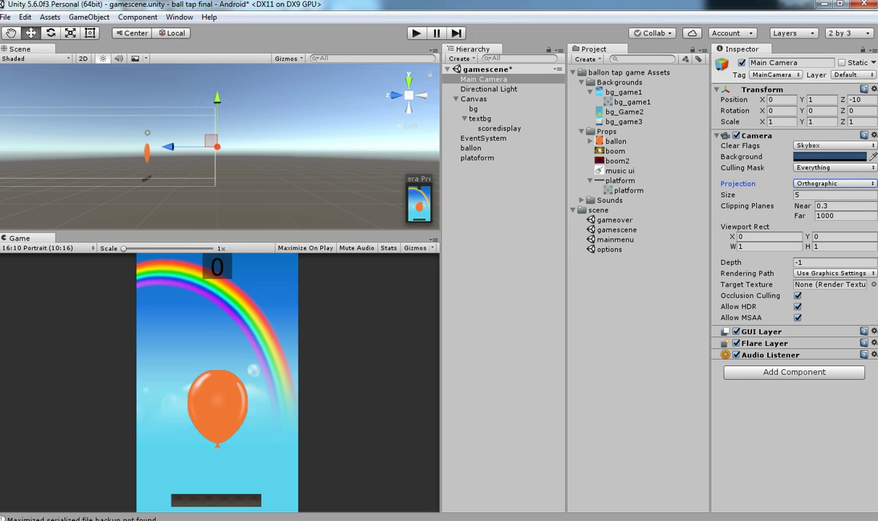
pyautogui.click(421, 95)
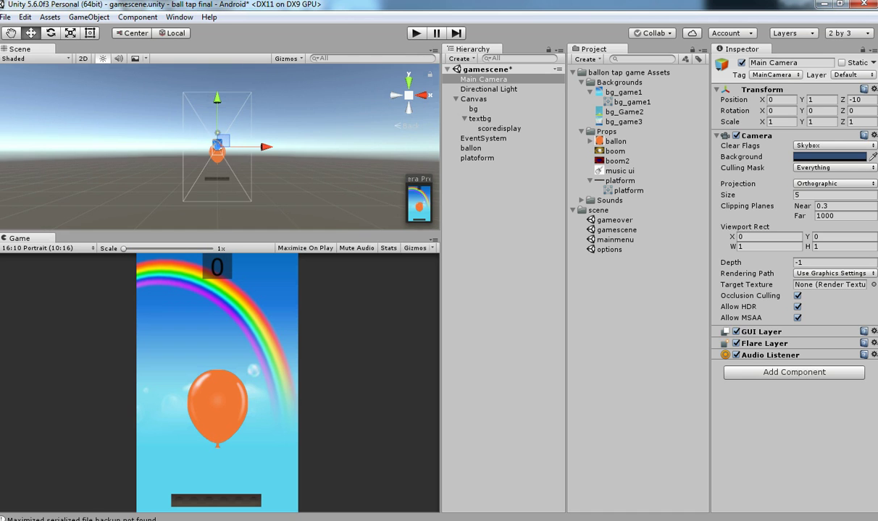
# - Nudge the platform sprite up to about Y -3.531
pyautogui.doubleClick(499, 129)
pyautogui.doubleClick(471, 149)
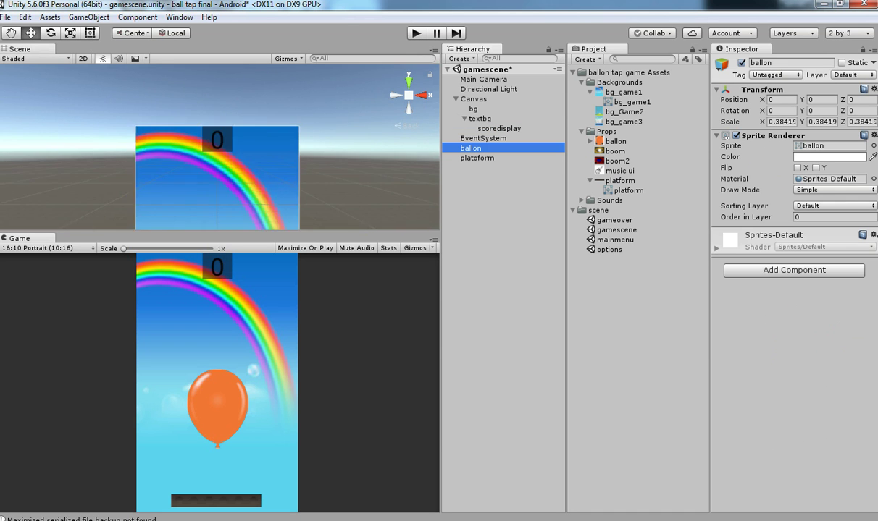
pyautogui.doubleClick(477, 158)
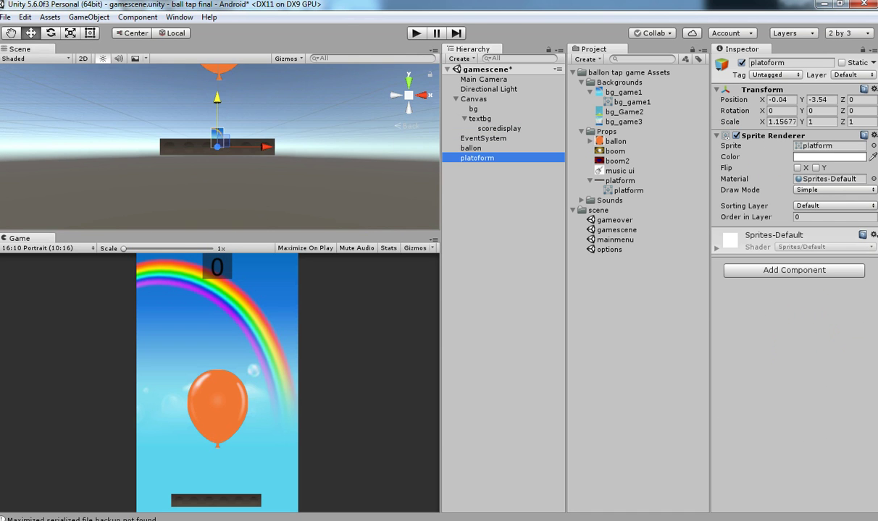
pyautogui.doubleClick(473, 109)
pyautogui.doubleClick(476, 158)
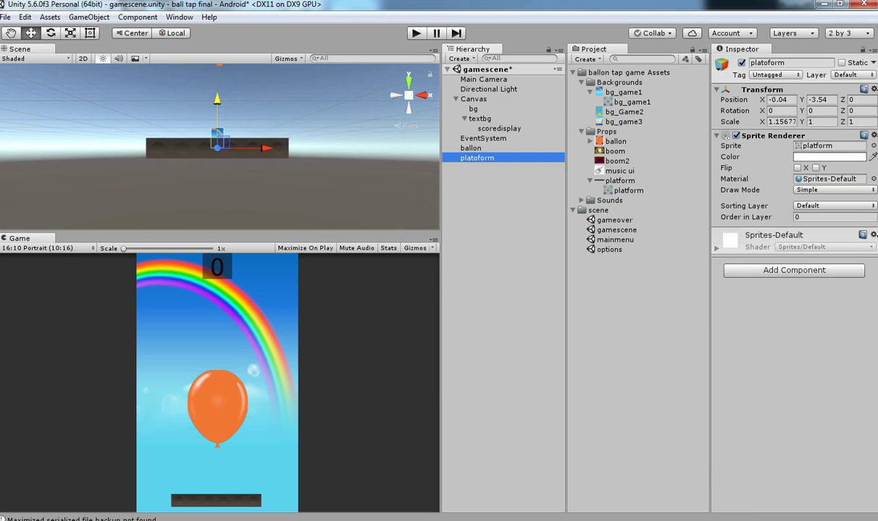
pyautogui.moveTo(217, 99); pyautogui.dragTo(218, 98)
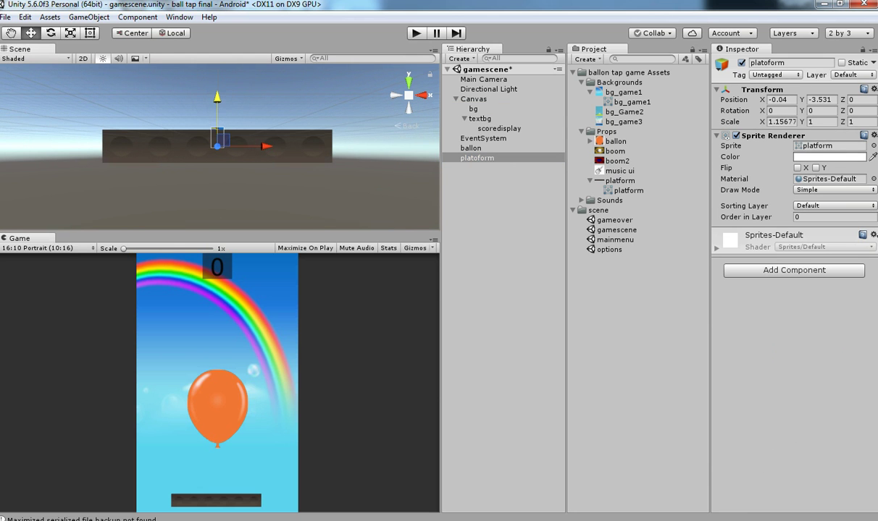
# - Scale the platform up proportionally to about 1.863 in X and 1.610 in Y and Z
pyautogui.press('r')
pyautogui.moveTo(217, 146); pyautogui.dragTo(261, 146)
pyautogui.moveTo(217, 97); pyautogui.dragTo(218, 104)
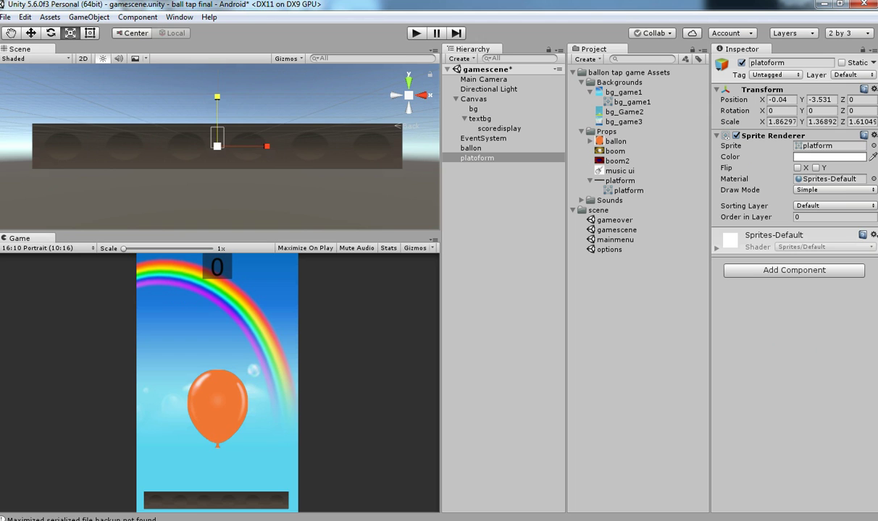
pyautogui.hotkey('ctrl', 'z')
pyautogui.scroll(-4, 217, 147)
pyautogui.press('w')
# - Duplicate the platform sprite
pyautogui.click(770, 63)
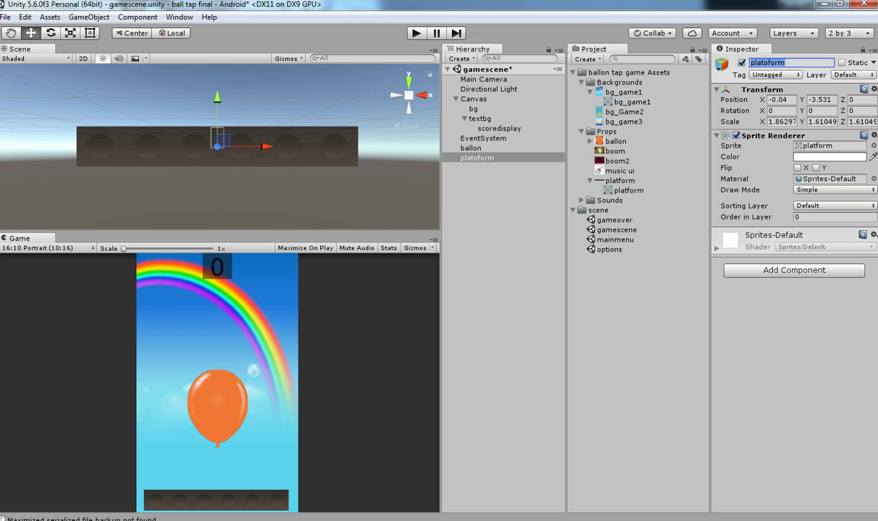
pyautogui.click(478, 158)
pyautogui.hotkey('ctrl', 'd')
# - Rename the original platform object as platoform_bottom
pyautogui.doubleClick(477, 158)
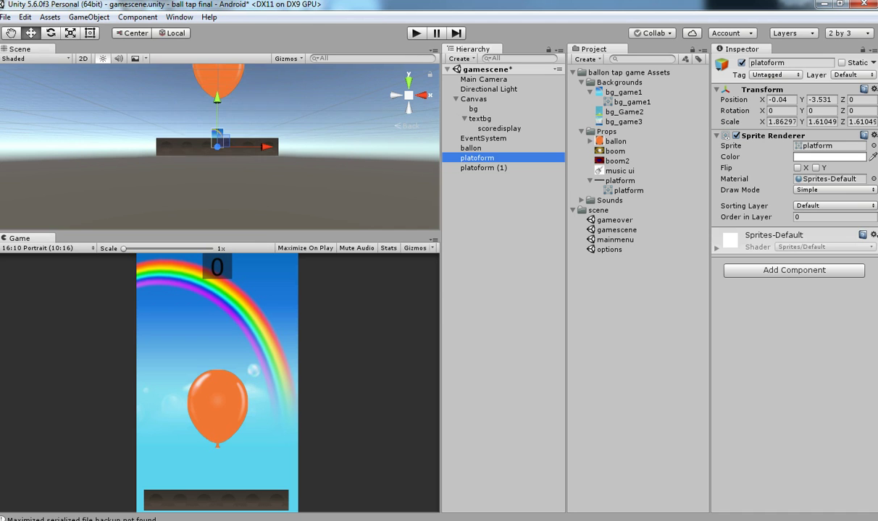
pyautogui.click(799, 63)
pyautogui.click(800, 63)
pyautogui.write('bottom')
pyautogui.press('Left')
pyautogui.press('Left')
pyautogui.press('Left')
pyautogui.press('Left')
pyautogui.press('Left')
pyautogui.press('Left')
pyautogui.write('_')
pyautogui.press('Return')
# - Rename the duplicated platform as platoform_top and save the scene
pyautogui.click(484, 168)
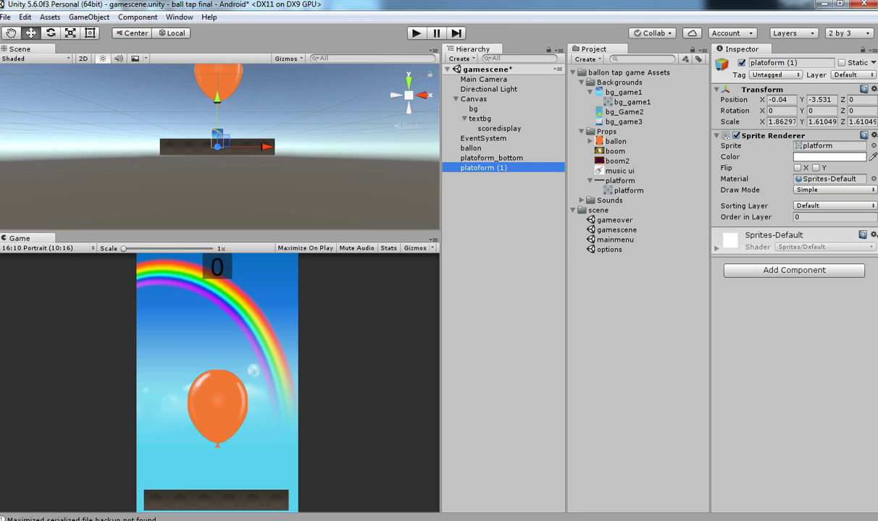
pyautogui.click(808, 63)
pyautogui.click(807, 63)
pyautogui.press('BackSpace')
pyautogui.press('BackSpace')
pyautogui.press('BackSpace')
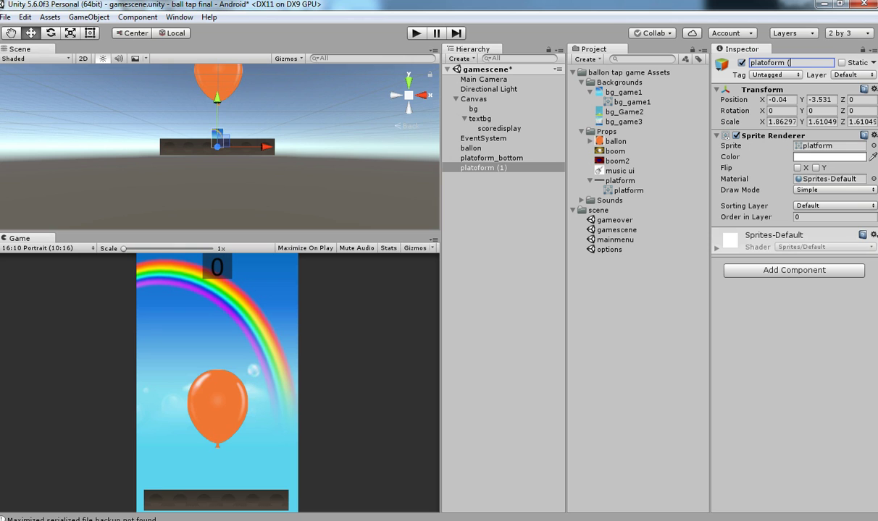
pyautogui.press('BackSpace')
pyautogui.write('_top')
pyautogui.press('Return')
pyautogui.hotkey('ctrl', 's')
# - Move the top platform up above the visible game area to about Y 6.64
pyautogui.moveTo(217, 100); pyautogui.dragTo(217, 0)
pyautogui.press('f')
pyautogui.moveTo(217, 99)
pyautogui.mouseDown()
pyautogui.moveTo(217, 134)
pyautogui.moveTo(217, 103)
pyautogui.mouseUp()
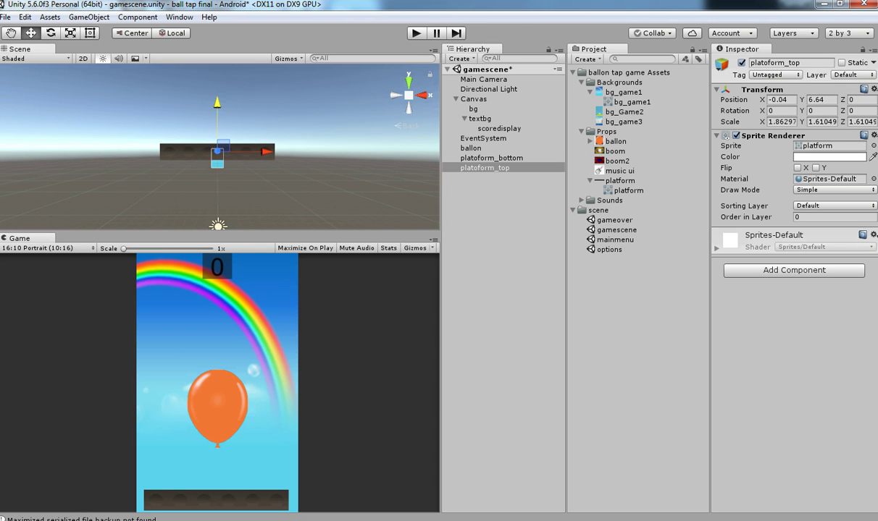
pyautogui.scroll(-5, 217, 103)
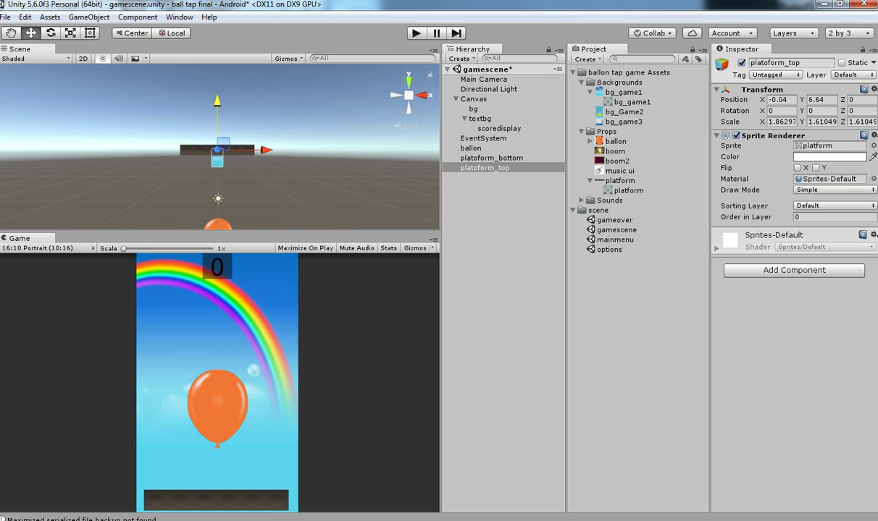
# - Raise the balloon to about Y 0.89, scale it down uniformly to about 0.310, and save the scene
pyautogui.doubleClick(471, 148)
pyautogui.scroll(-3, 217, 123)
pyautogui.moveTo(217, 99); pyautogui.dragTo(218, 79)
pyautogui.press('r')
pyautogui.moveTo(217, 127); pyautogui.dragTo(207, 136)
pyautogui.hotkey('ctrl', 's')
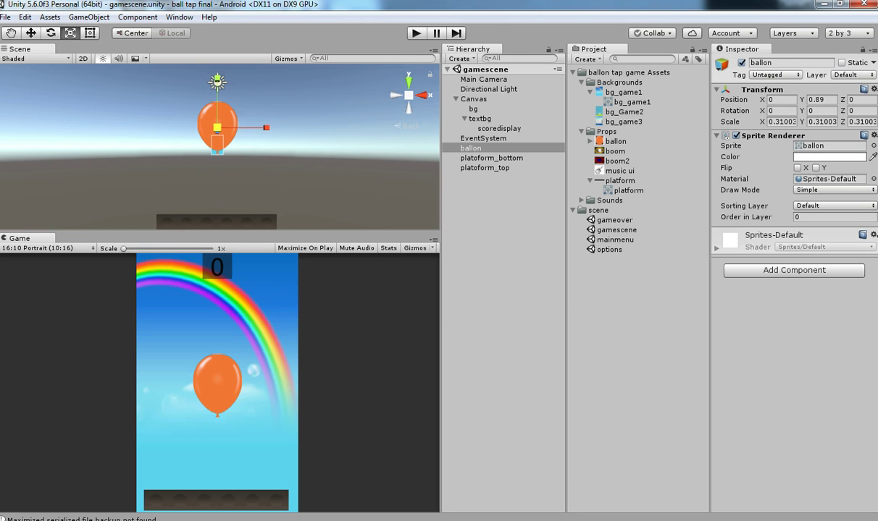
# - Select the top platform in the scene
pyautogui.click(484, 168)
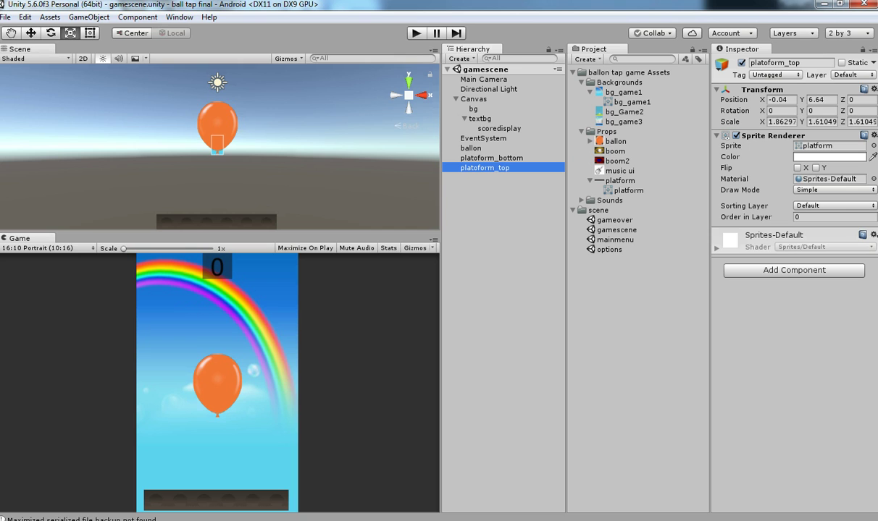
pyautogui.scroll(-6, 219, 147)
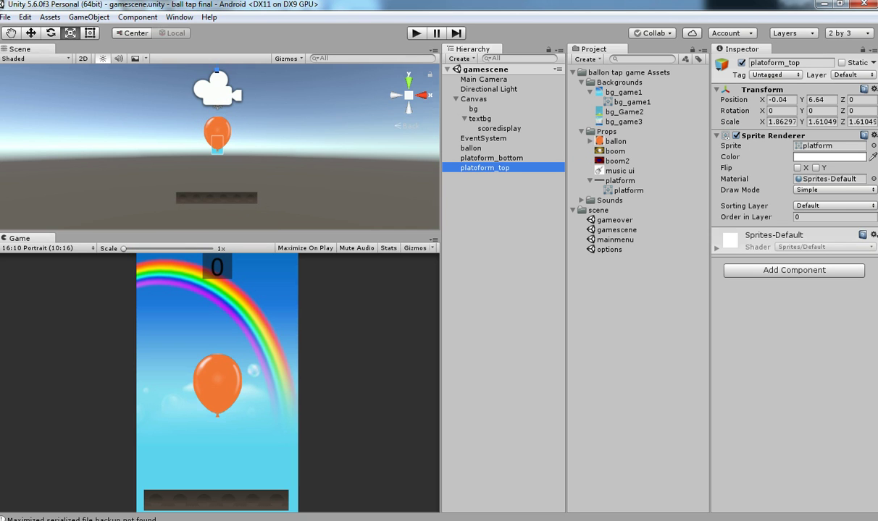